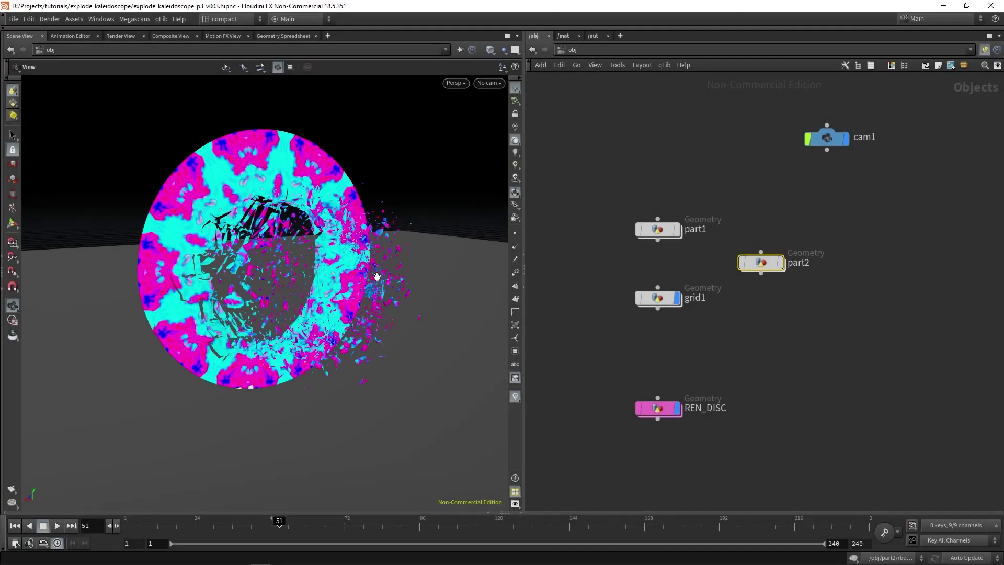
Open the part2 geometry network and scrub the timeline to examine how the disc explodes
drag(354, 266, 351, 268)
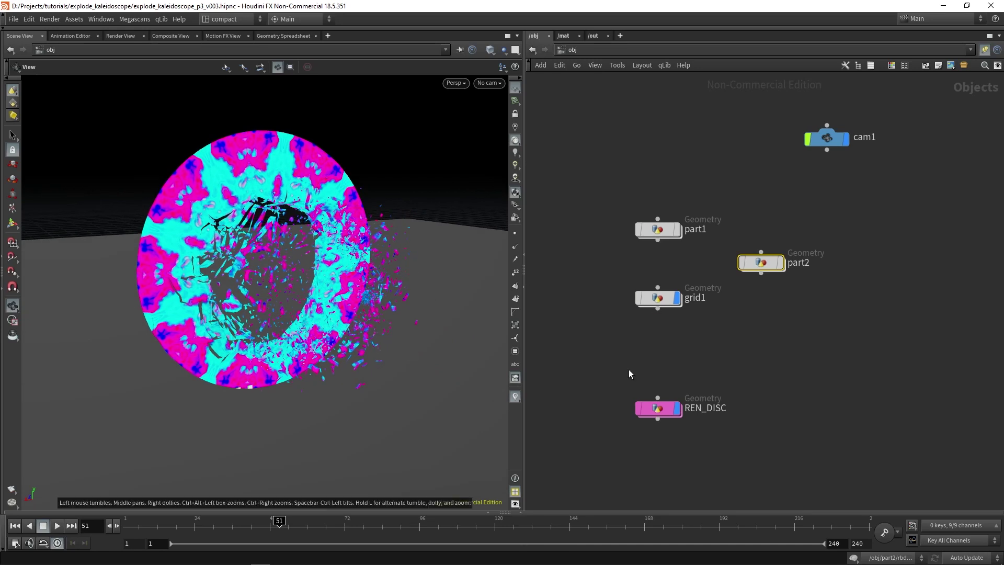
double_click(760, 262)
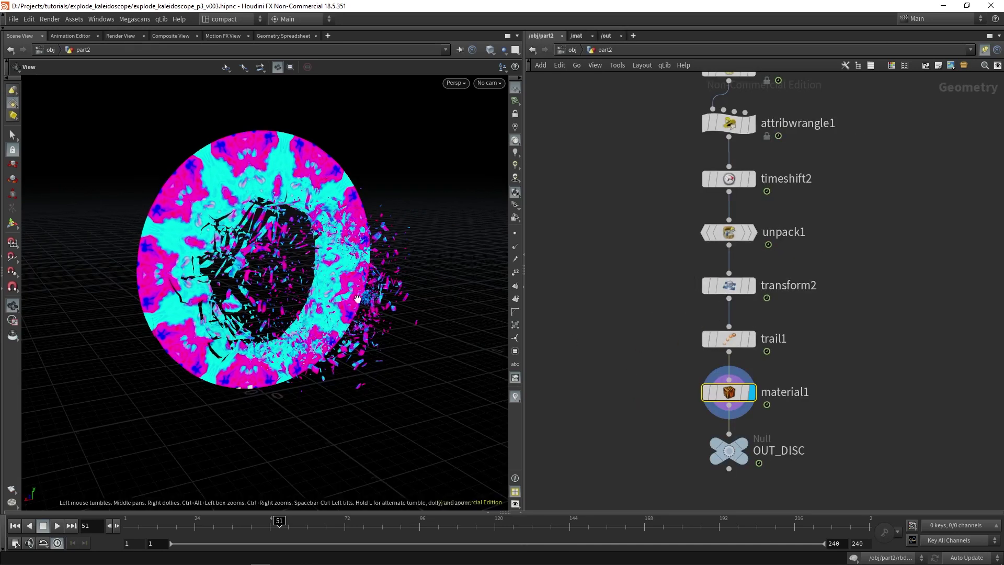
click(204, 526)
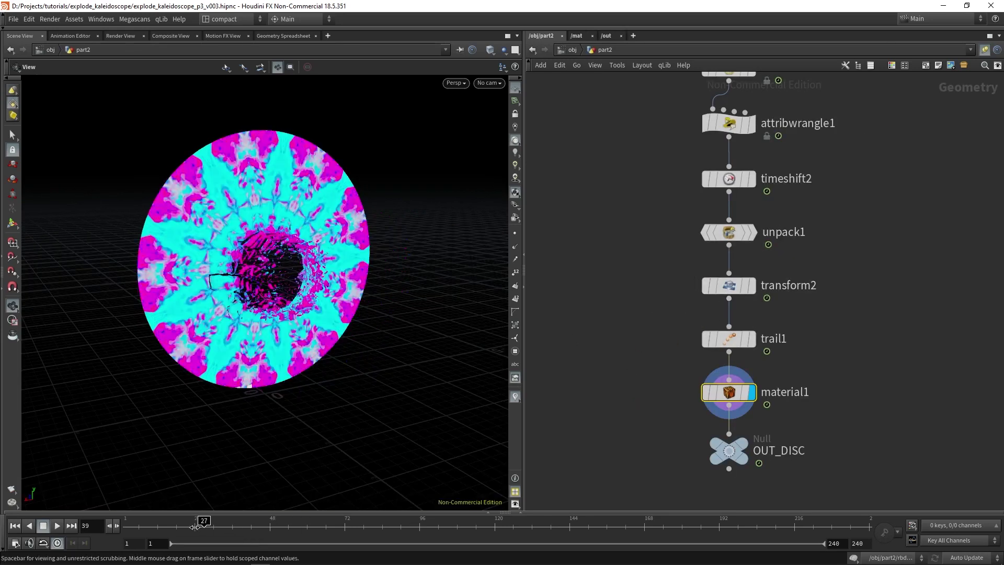
drag(213, 526, 264, 528)
key(alt+Tab)
scroll(351, 285, up, 4)
key(alt+Tab)
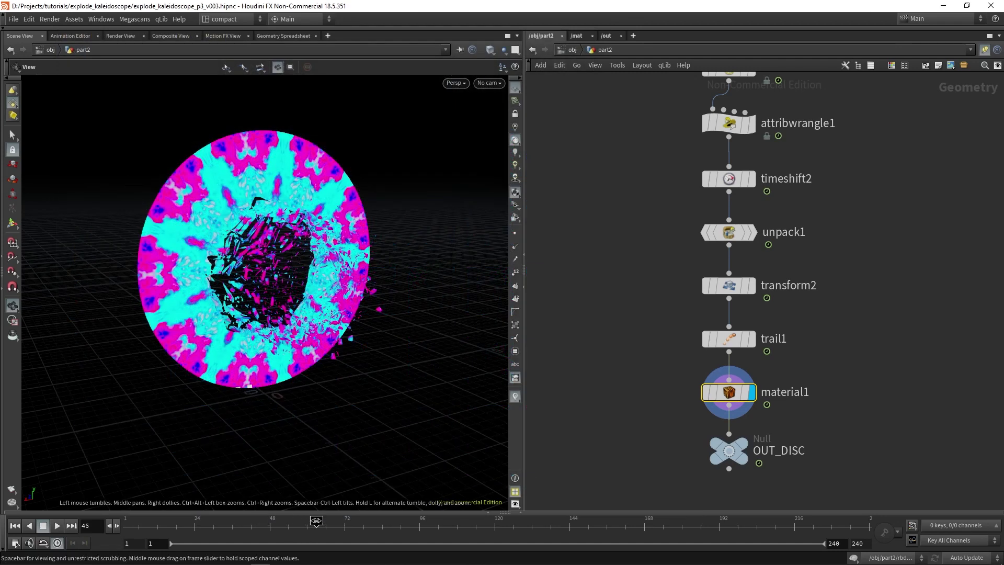
mouse_move(340, 525)
mouse_down()
mouse_move(349, 525)
mouse_move(323, 525)
mouse_up()
click(573, 50)
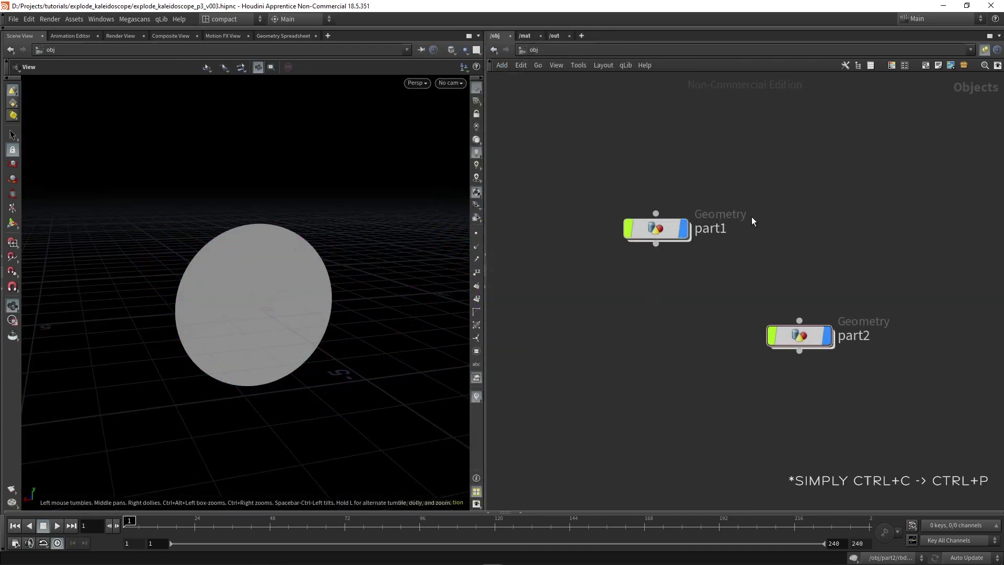
Open the part1 geometry network and scrub the timeline to examine the animated kaleidoscope pattern
double_click(679, 228)
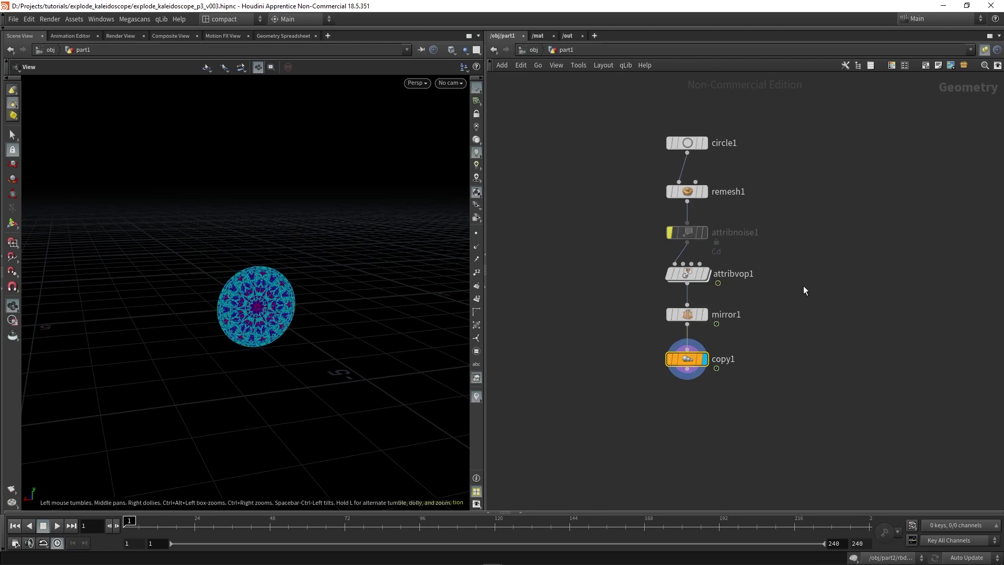
scroll(262, 307, up, 3)
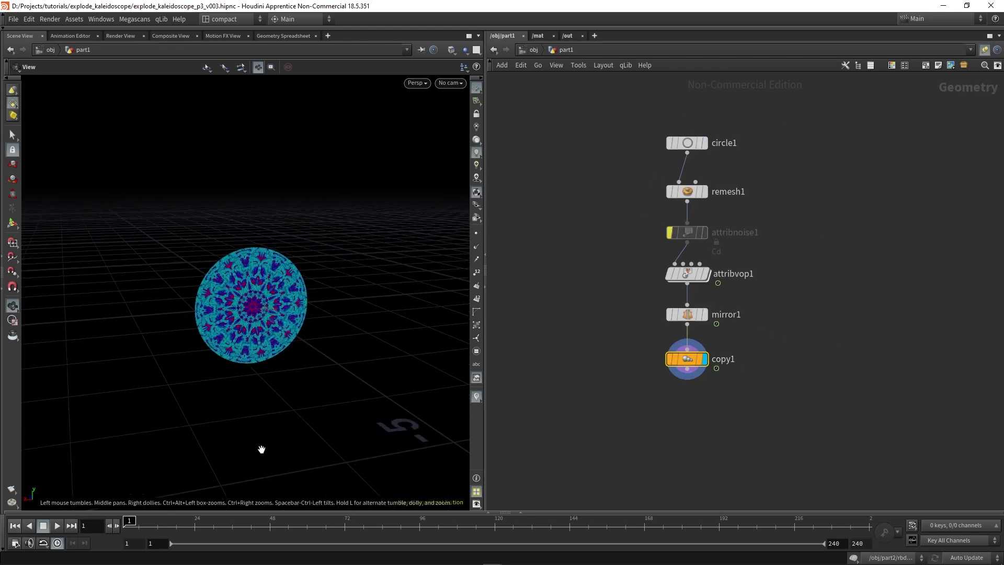
drag(214, 525, 148, 525)
click(533, 50)
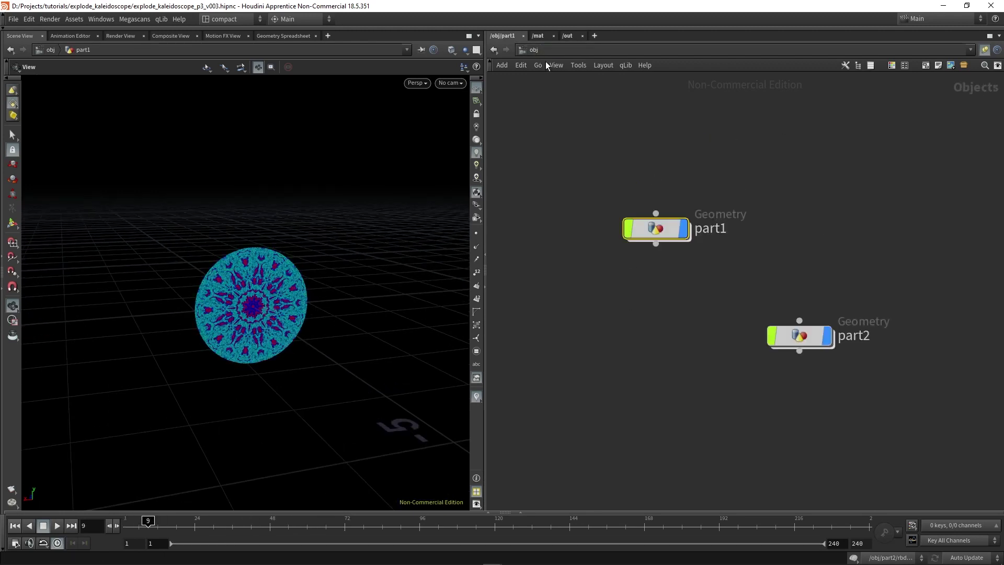
Open the part2 geometry network and check the fractured disc at frame 1
double_click(801, 336)
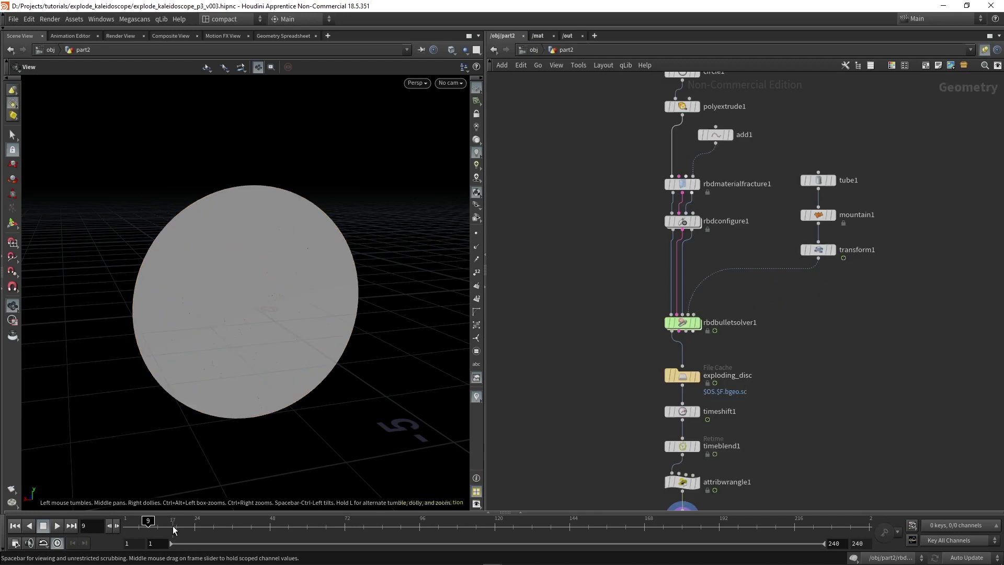
mouse_move(148, 522)
mouse_down()
mouse_move(333, 517)
mouse_move(126, 522)
mouse_up()
click(536, 51)
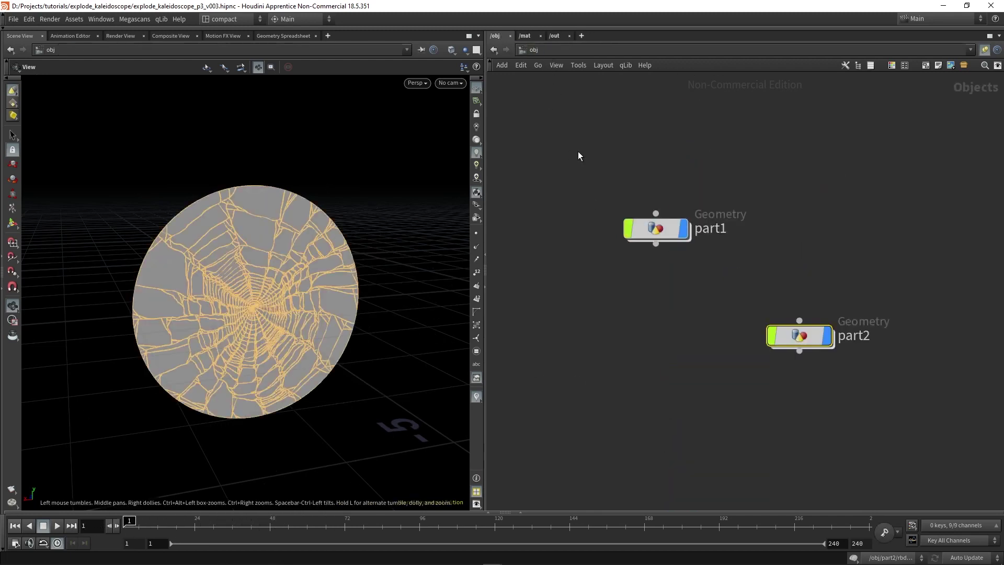
Reopen the part1 geometry network and examine the kaleidoscope disc up close at frame 1
double_click(665, 227)
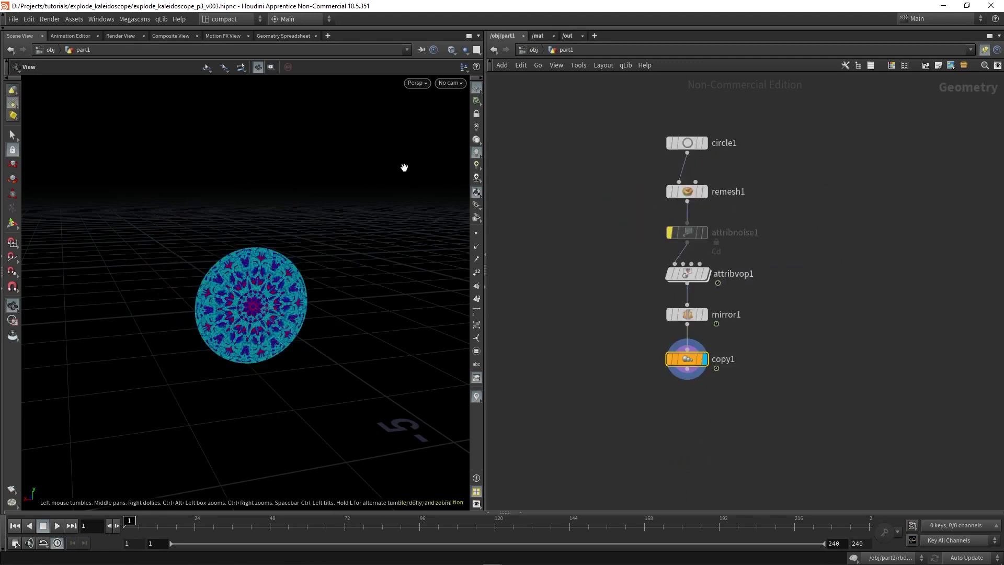
scroll(290, 311, up, 4)
middle_drag(220, 204, 260, 198)
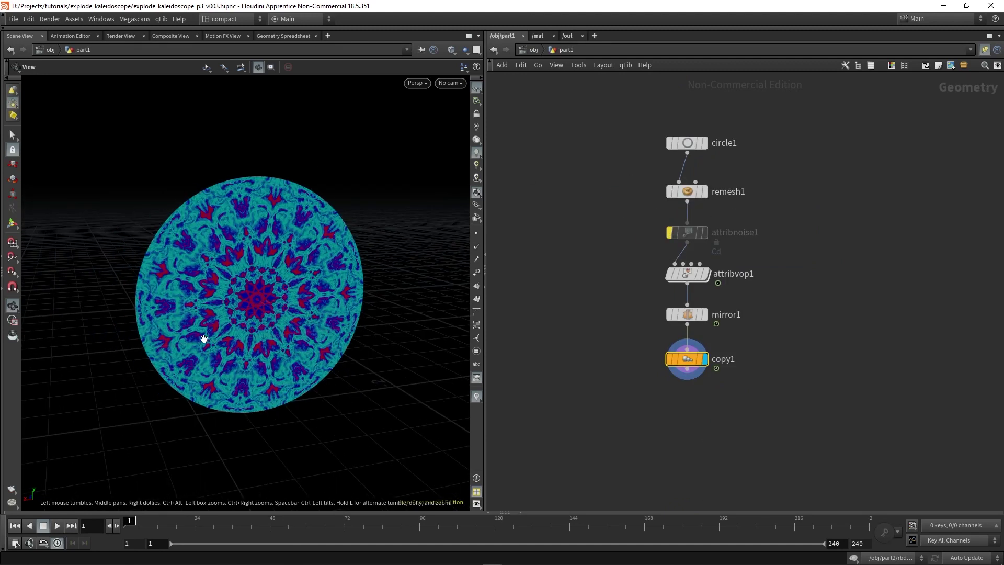
drag(150, 525, 66, 538)
drag(291, 296, 259, 316)
Add a Labs Maps Baker node below copy1 in the part1 network
middle_drag(677, 419, 691, 309)
key(Tab)
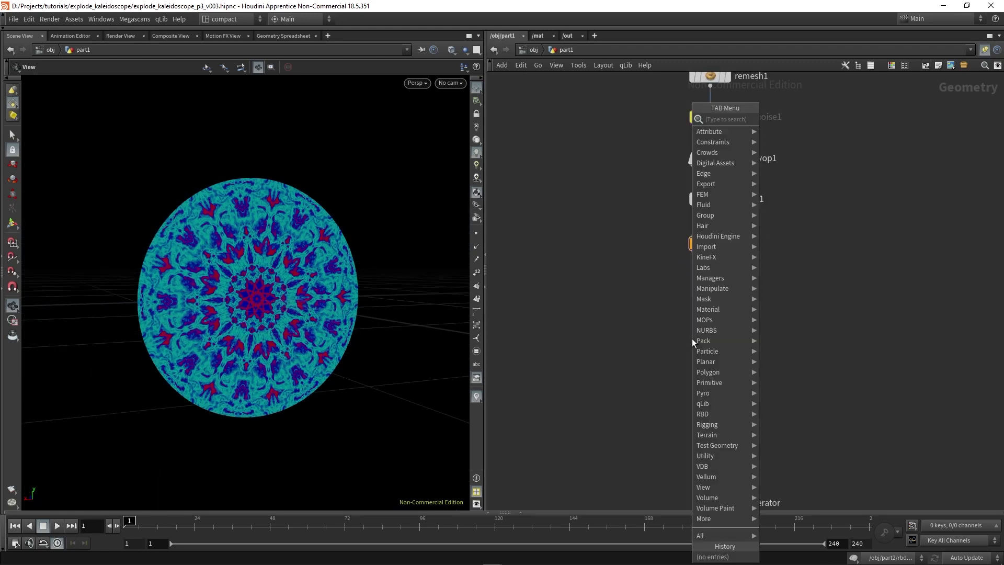
text(labsma)
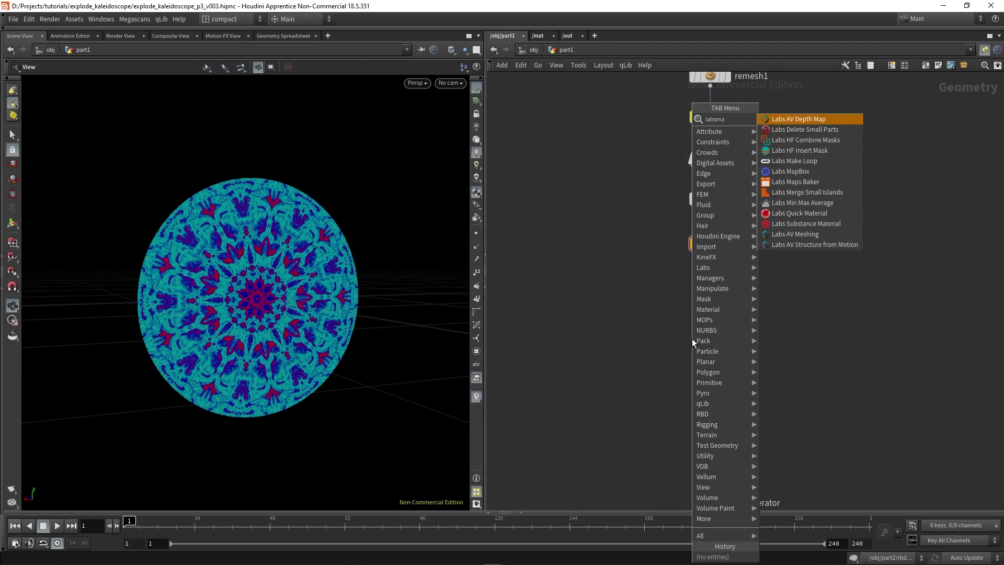
key(Down)
key(Down)
key(Down)
key(Down)
key(Down)
key(Down)
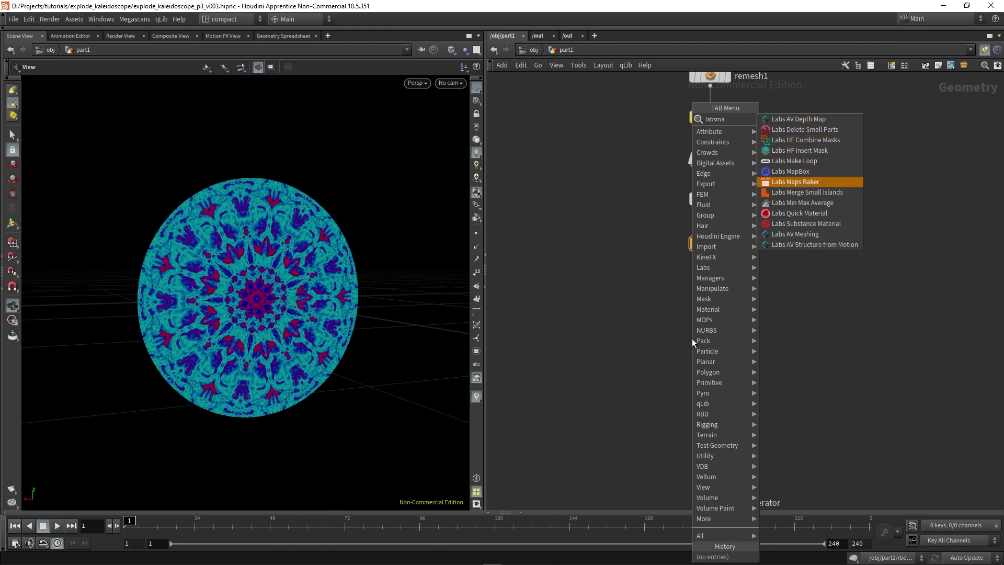
key(Return)
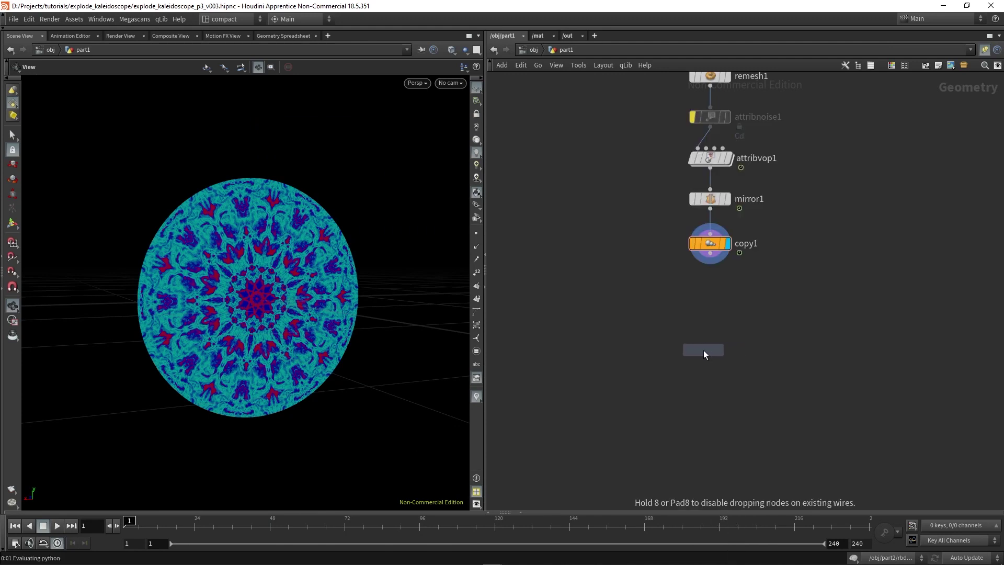
click(704, 351)
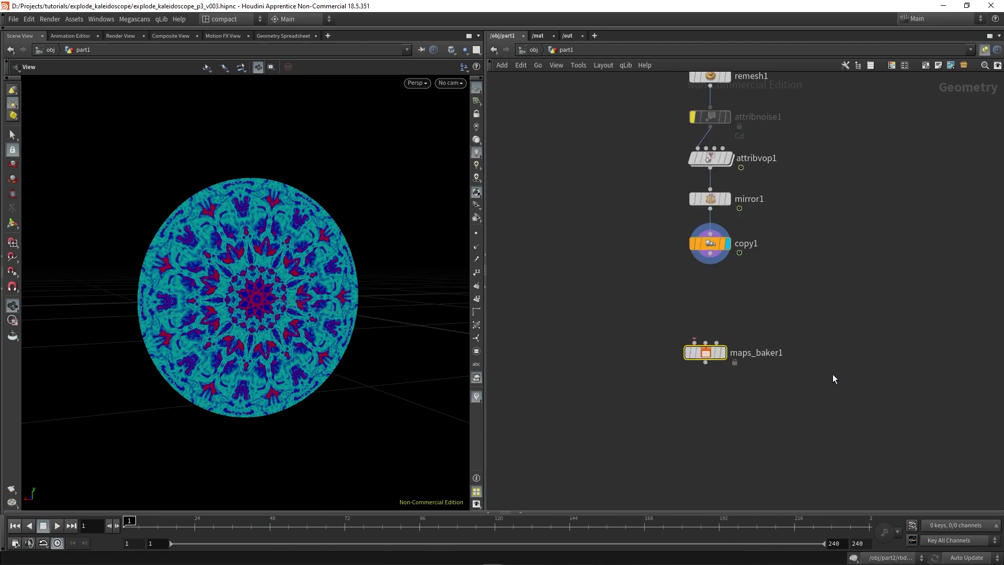
Reveal the SideFX Labs toolset to check which tools it offers, then hide the tool shelves again
click(375, 27)
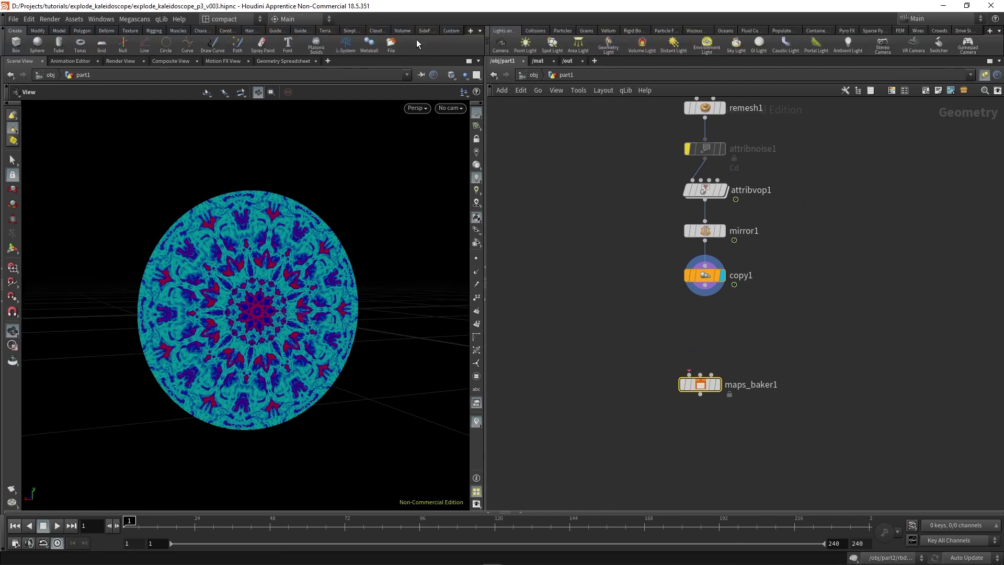
click(471, 31)
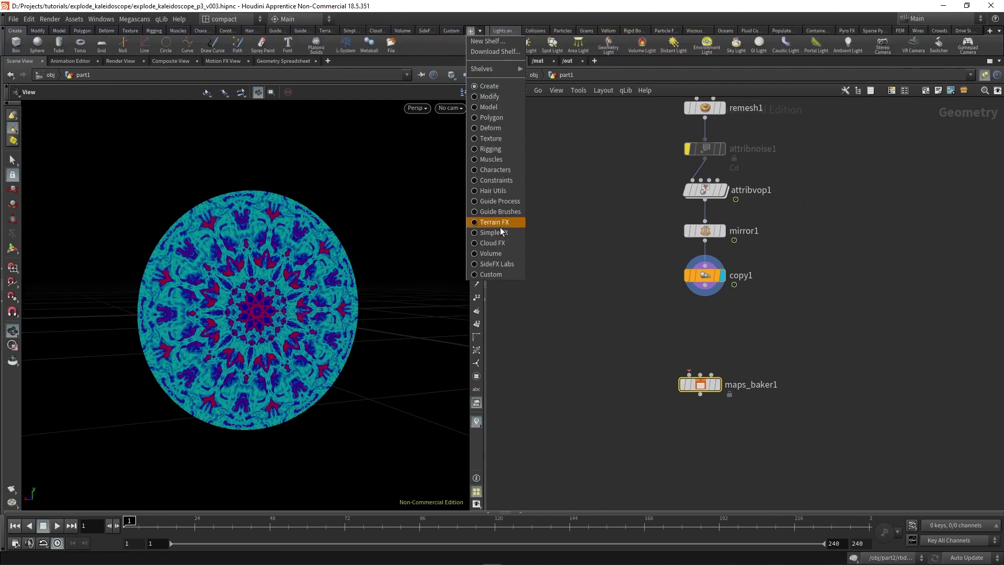
click(501, 264)
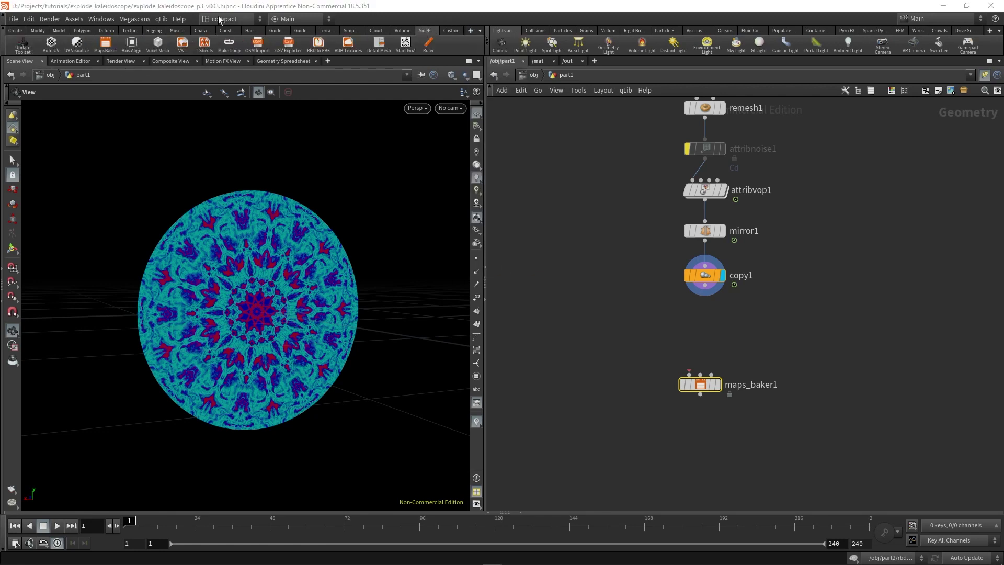
click(3, 30)
Line up the maps_baker1 node beneath copy1 and check its required geometry inputs
middle_drag(728, 414, 659, 387)
drag(623, 344, 627, 356)
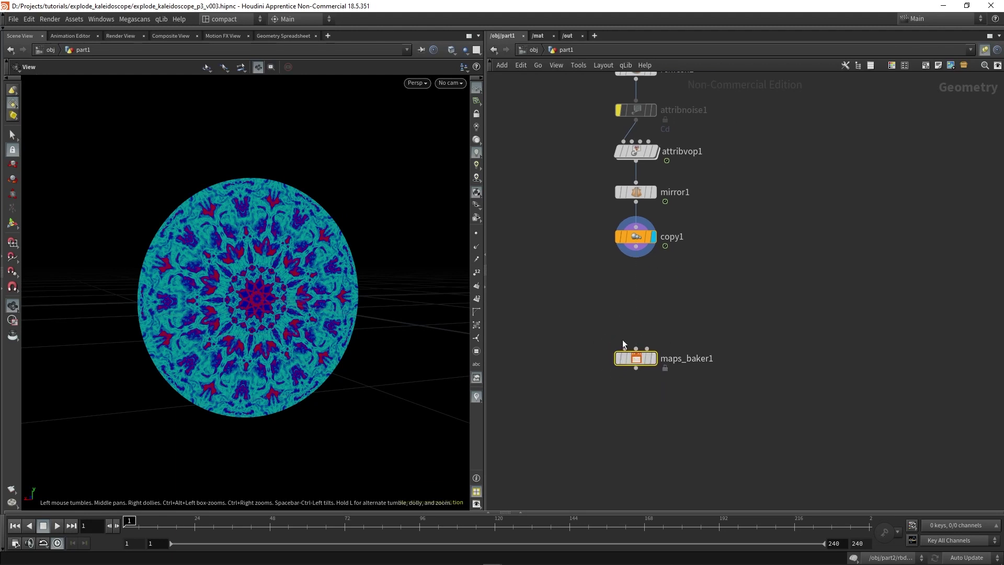
middle_drag(611, 319, 636, 352)
scroll(580, 212, down, 1)
middle_drag(576, 219, 594, 282)
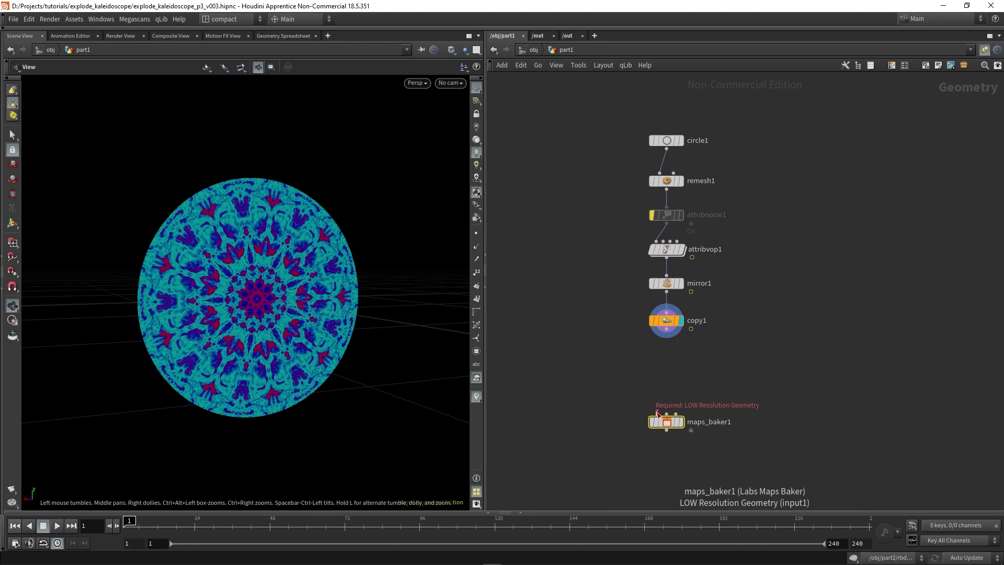
Display circle1 and create a reference copy of it, placed beside the chain above maps_baker1
click(667, 139)
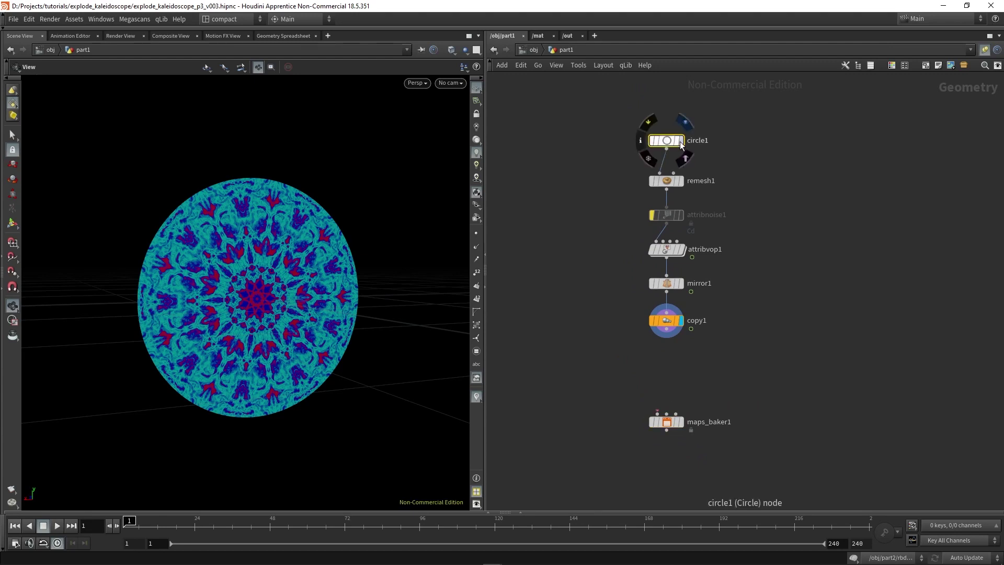
click(681, 141)
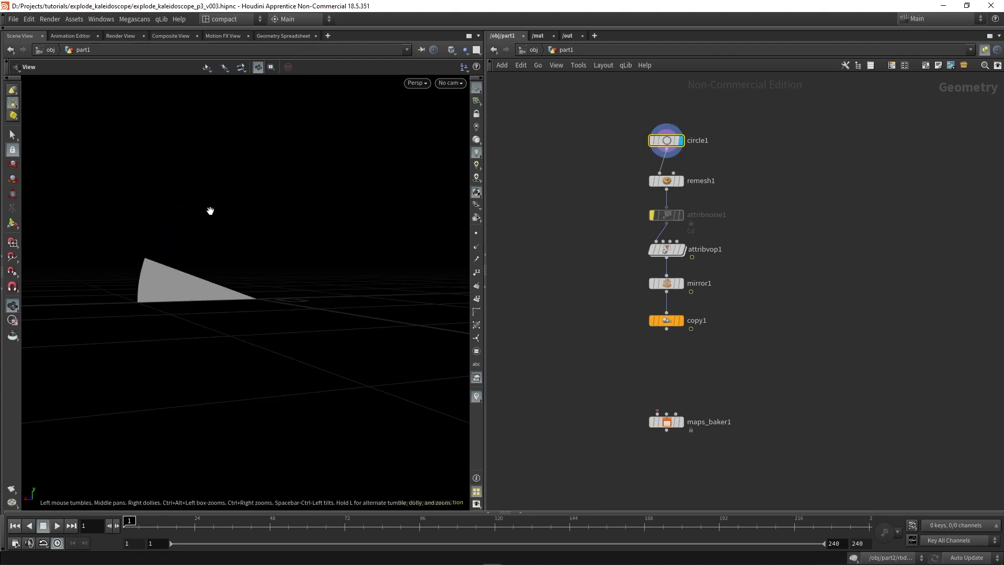
right_click(665, 139)
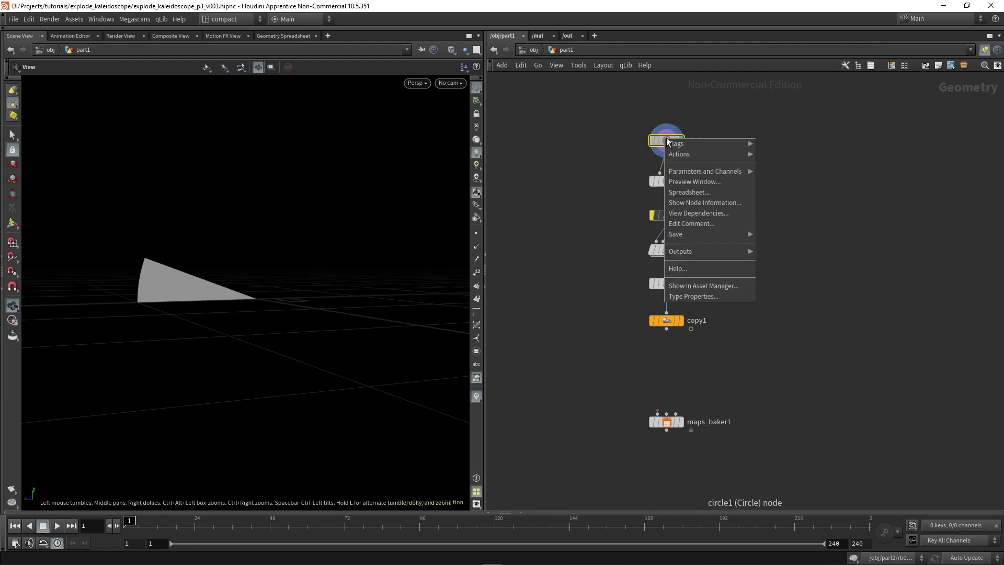
mouse_move(683, 156)
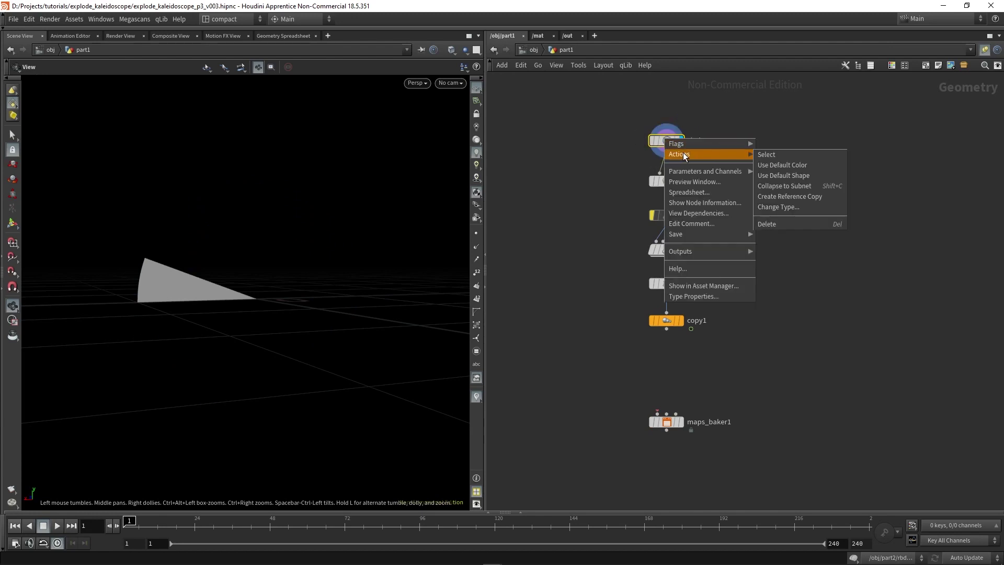
click(782, 195)
drag(734, 183, 577, 354)
Delete the channels on circle2's Arc Angles and set its end angle to 360 for a full disc
key(p)
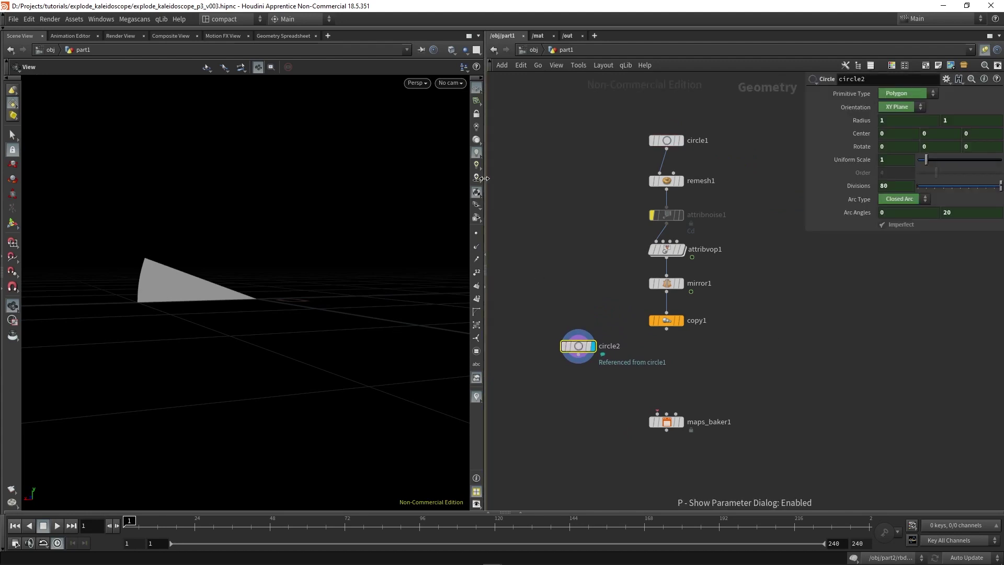
drag(485, 272, 429, 272)
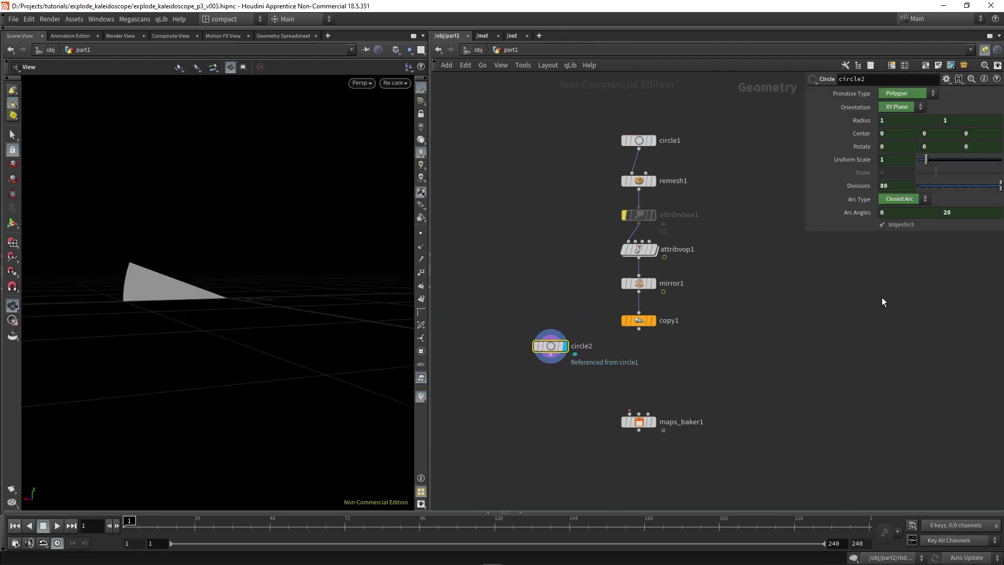
right_click(867, 213)
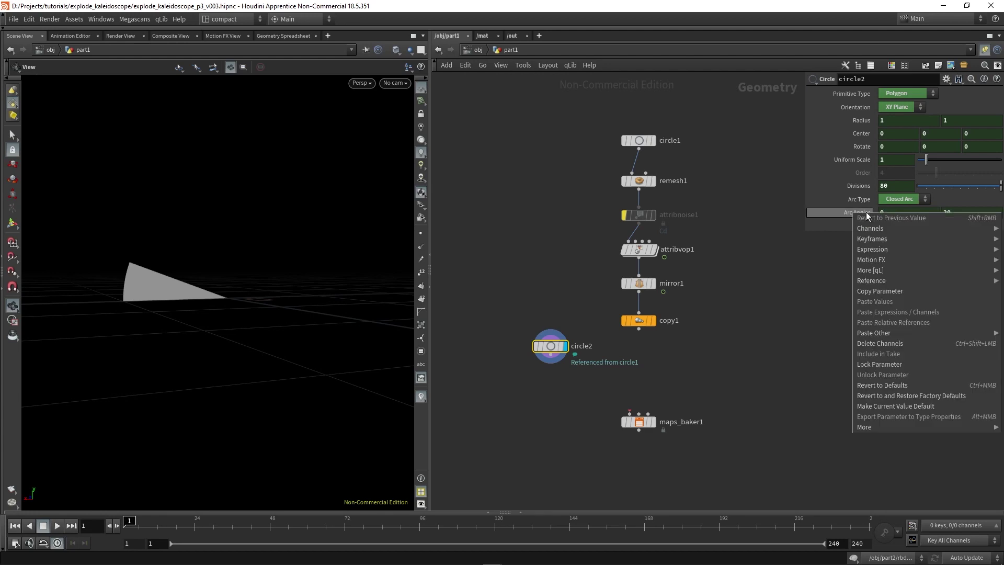
click(889, 343)
drag(960, 215, 879, 216)
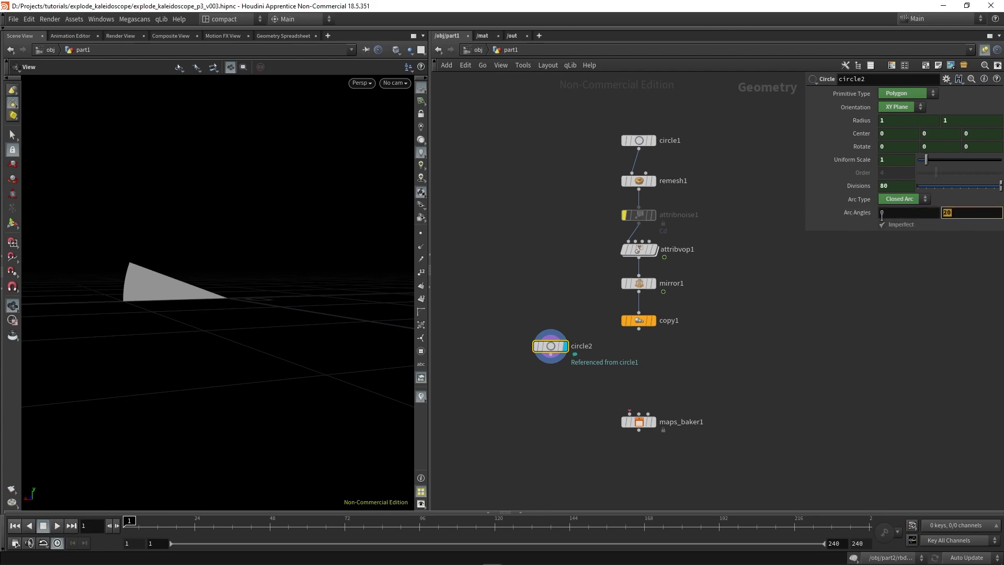
text(360)
key(Return)
drag(266, 299, 253, 309)
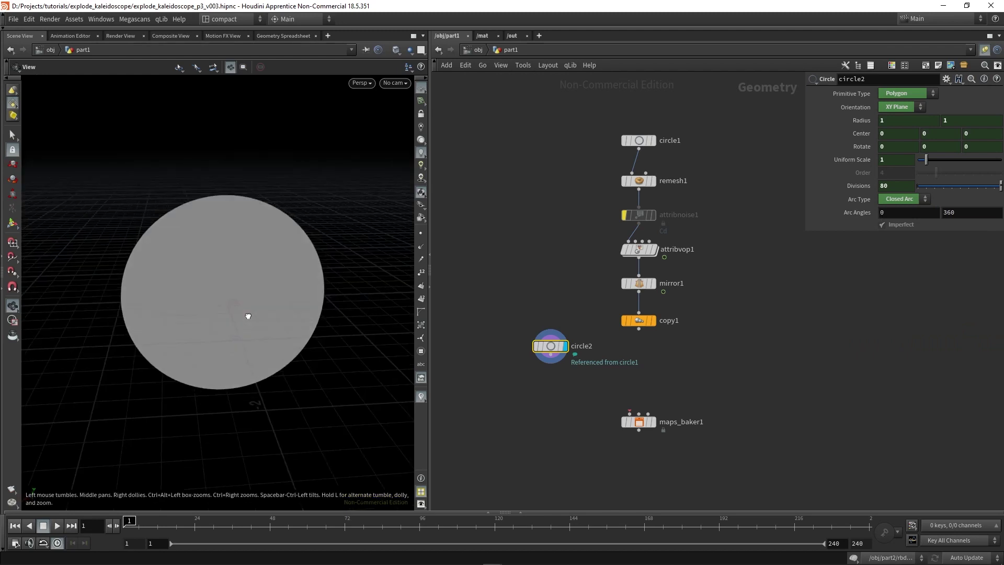
scroll(579, 400, up, 2)
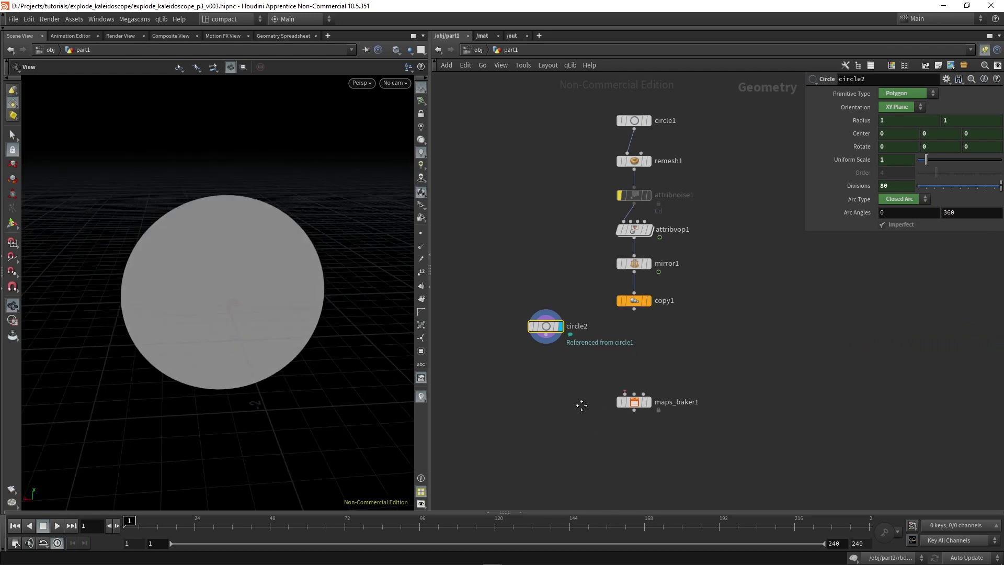
Add a UV Project node directly after circle2 and display it
key(Tab)
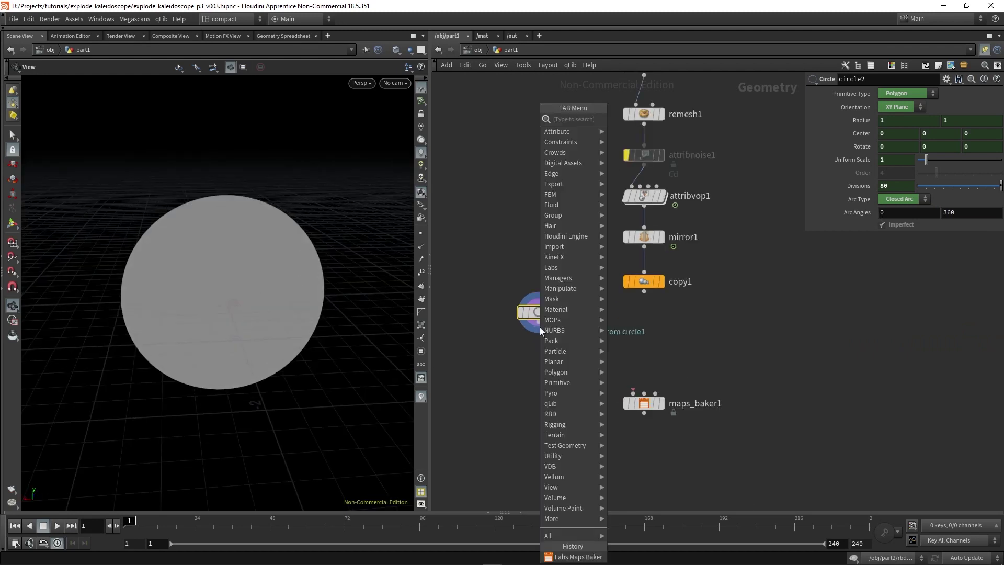
text(uvpr)
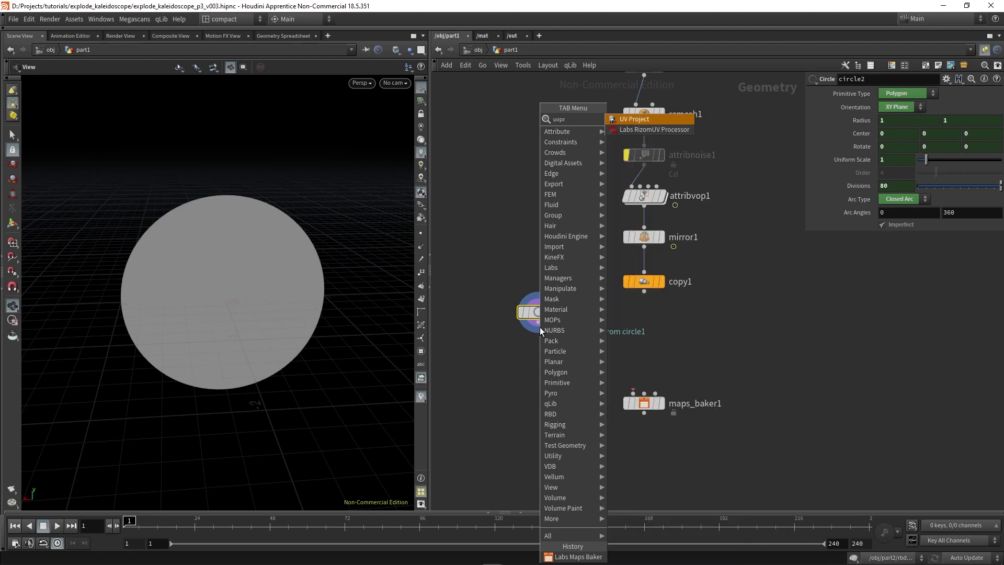
key(Return)
click(559, 358)
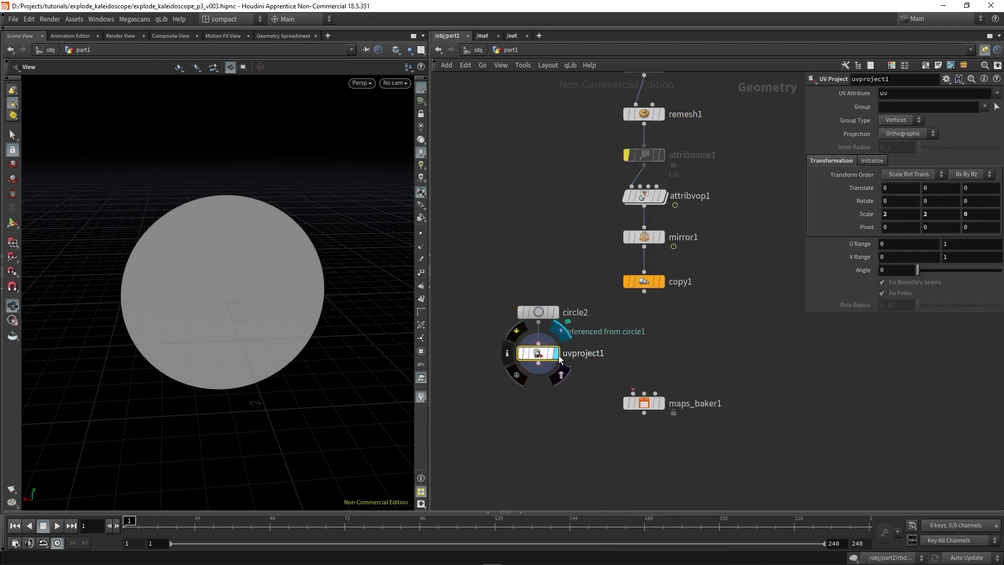
Show uvproject1's Initialize options, add a UV Quick Shade node connected below uvproject1, and display it
click(872, 160)
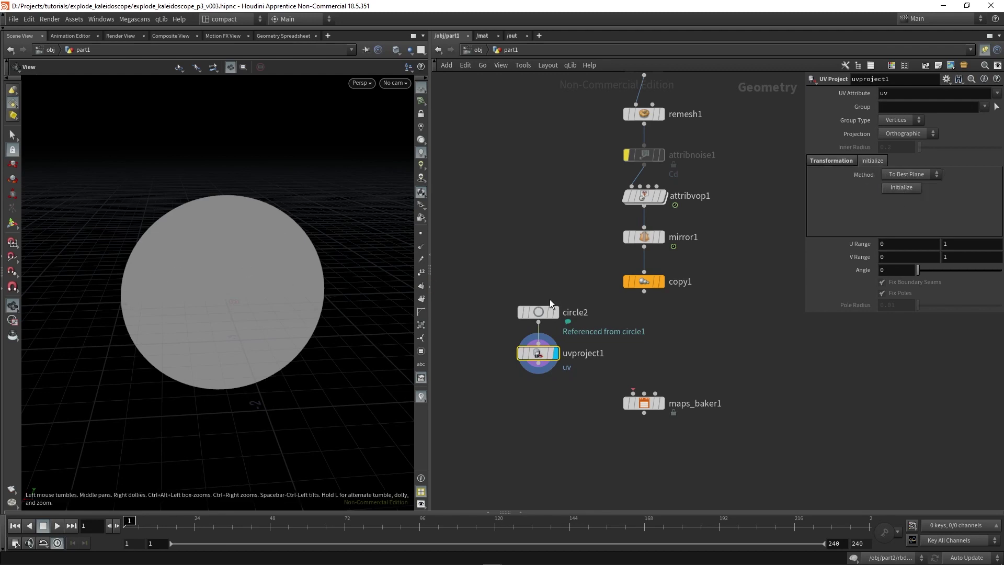
scroll(538, 373, down, 2)
key(Tab)
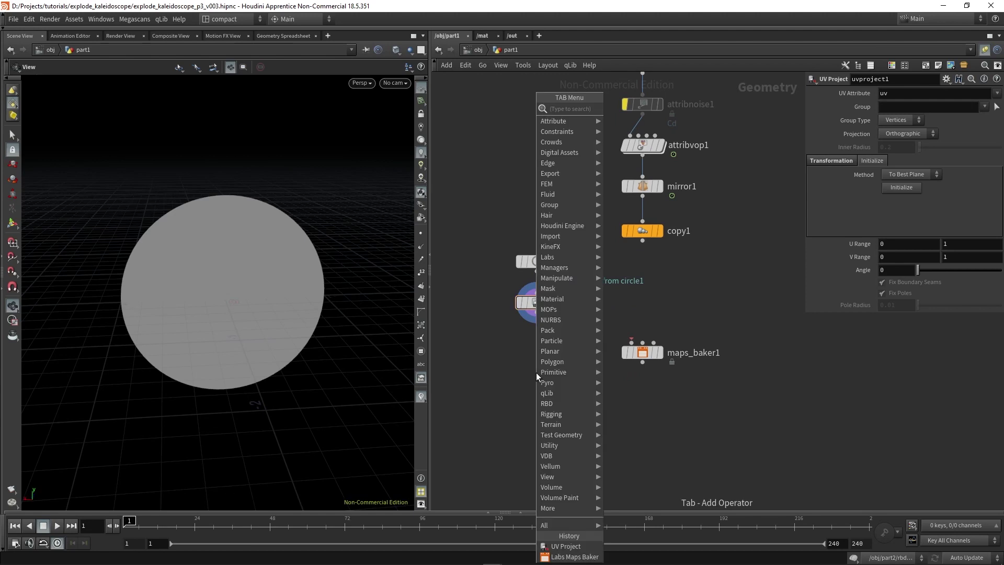
text(quicks)
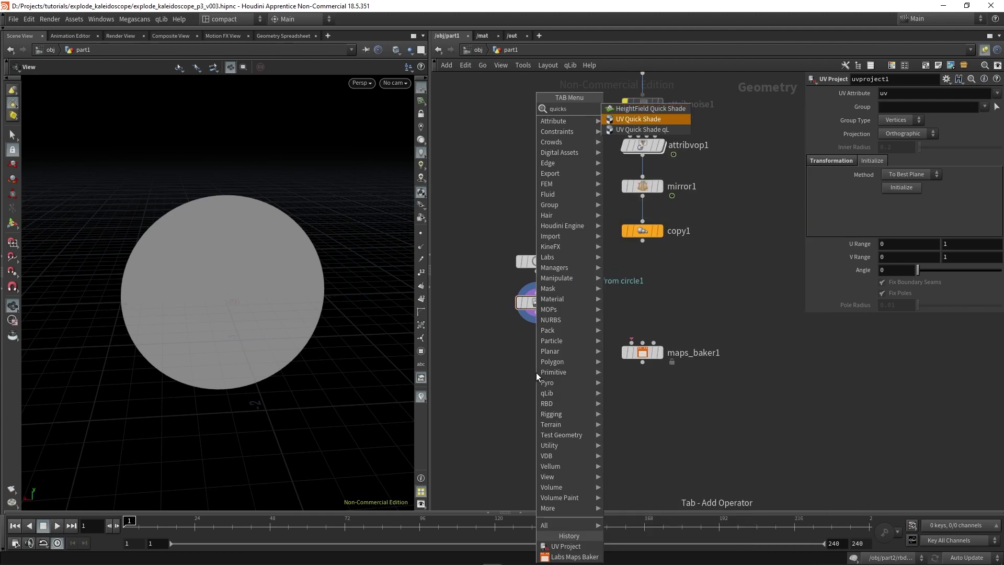
key(Return)
click(537, 372)
drag(537, 313, 536, 362)
click(554, 372)
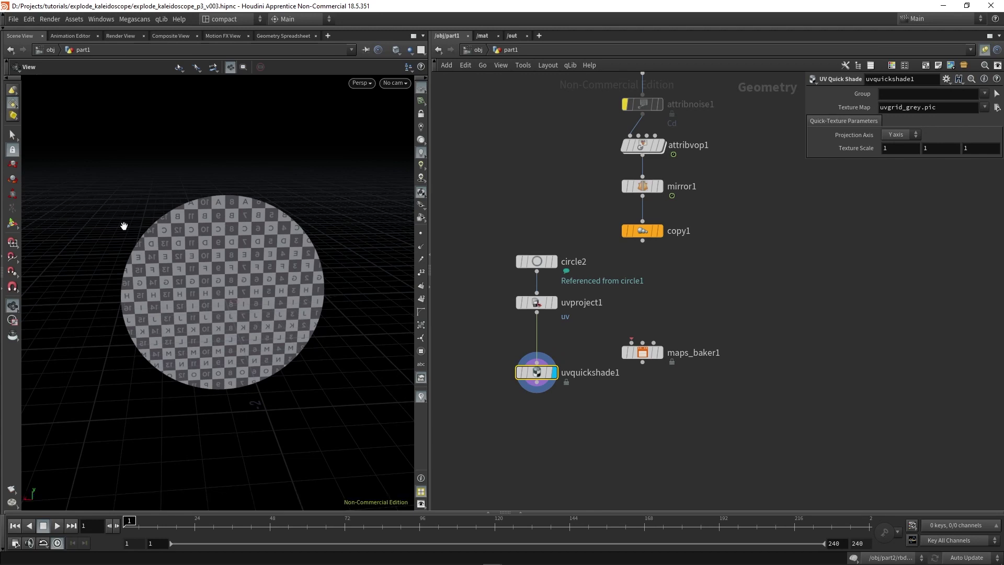
Inspect the disc's UV layout in the UV view and return to the perspective view
key(space+5)
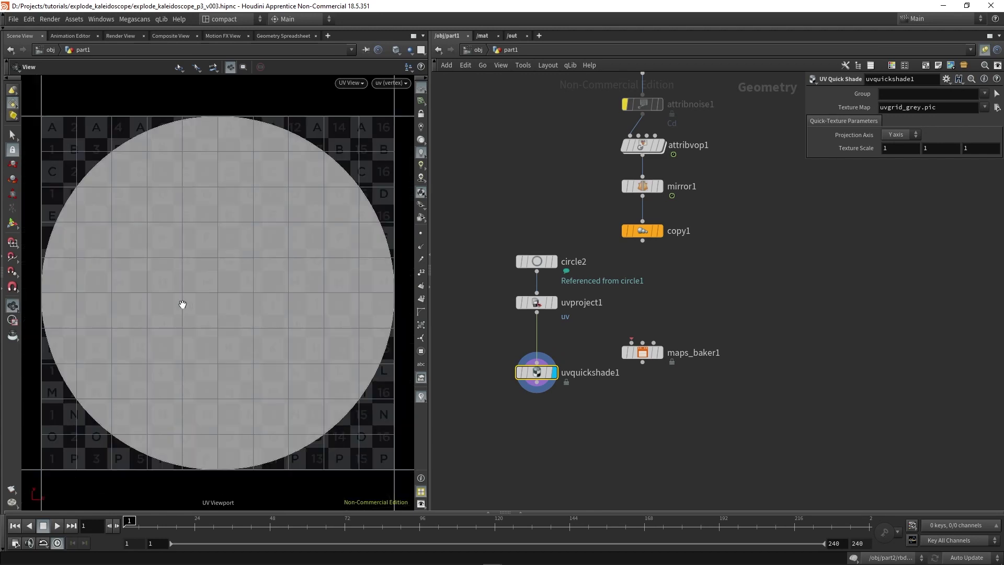
scroll(183, 304, down, 3)
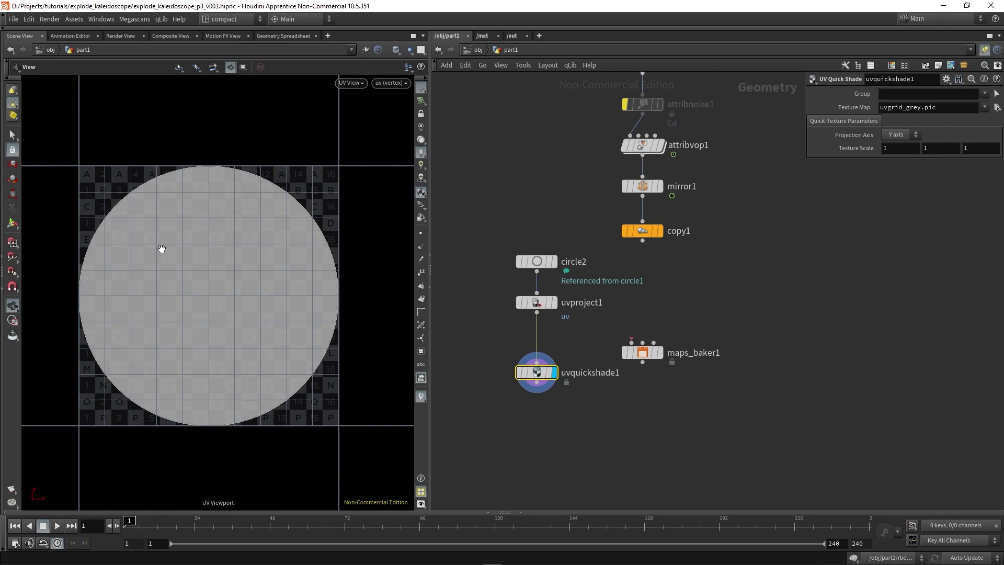
key(space+1)
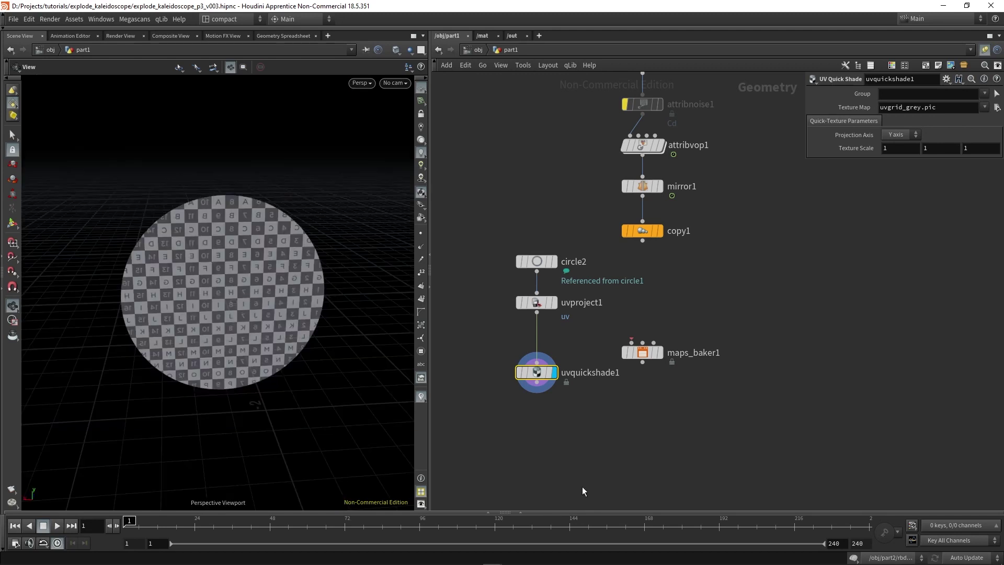
Connect uvproject1 to the first input of maps_baker1 and copy1 to its second input, displaying copy1
middle_drag(605, 468, 592, 439)
drag(618, 313, 538, 290)
click(646, 201)
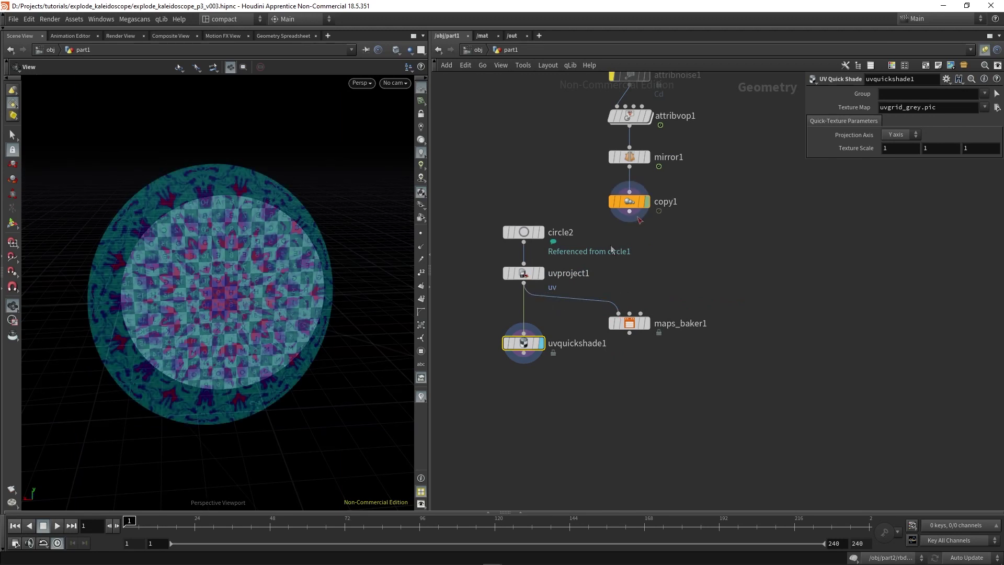
drag(628, 211, 628, 313)
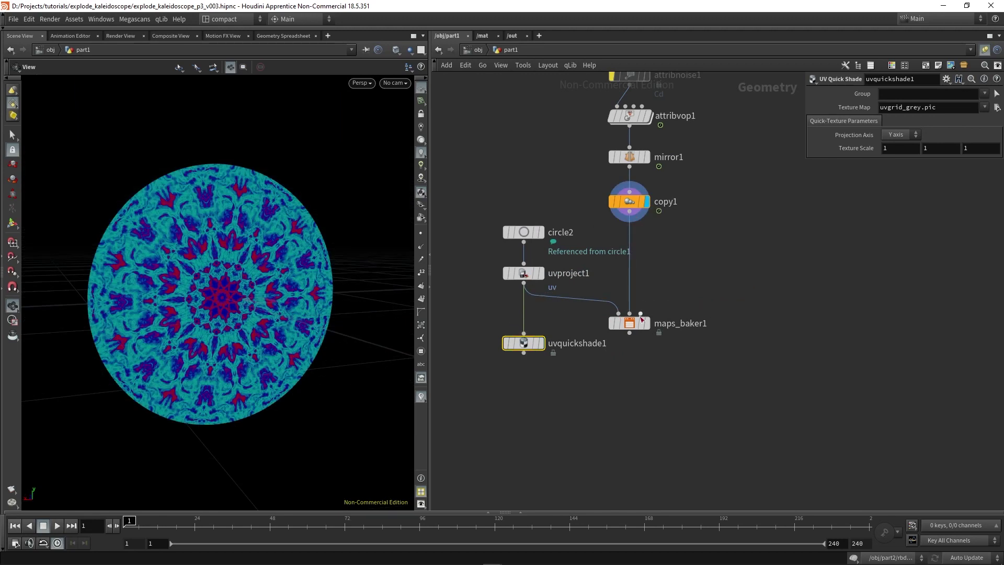
Display maps_baker1, widen its parameter area, and disable the AO map so only Vertex Color is generated
click(647, 323)
click(632, 324)
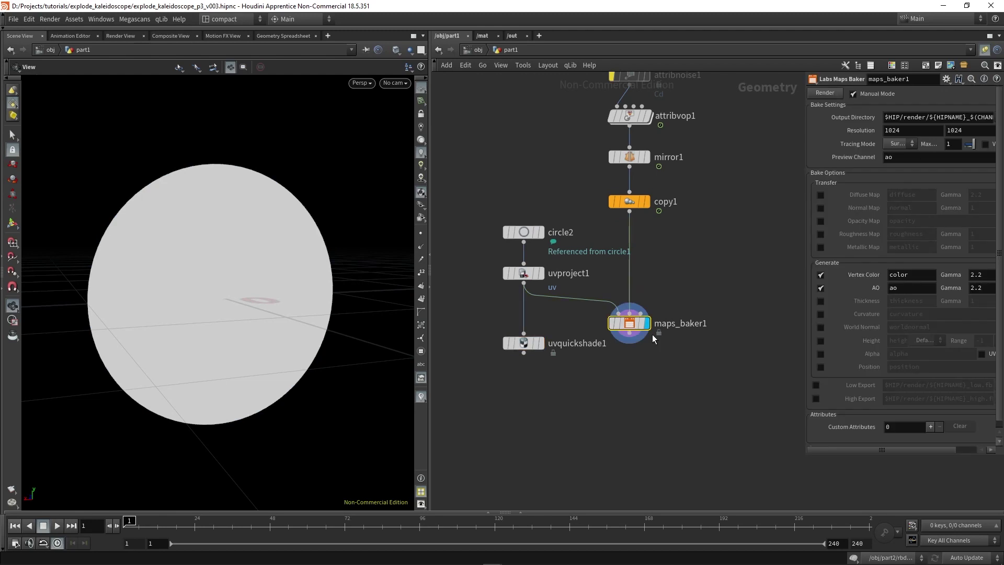
drag(803, 180, 682, 216)
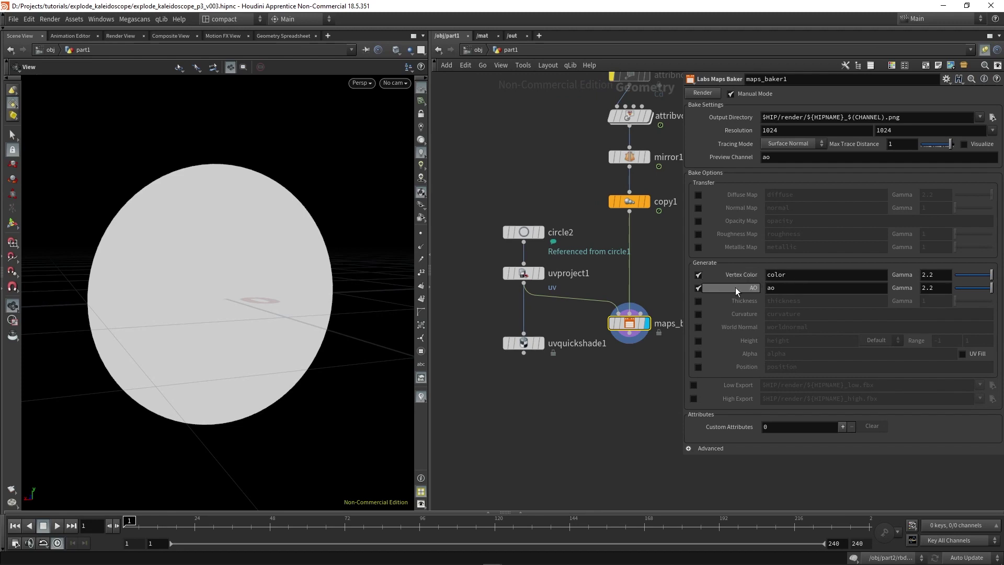
click(698, 288)
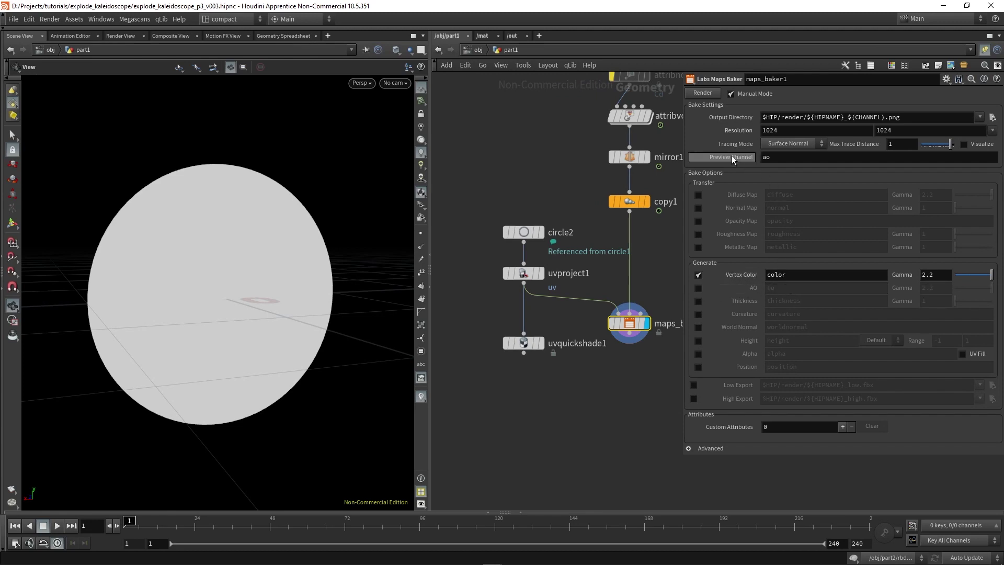
Set the Maps Baker's preview channel to color and its tracing mode to Nearest Surface
click(761, 155)
text(color)
key(Return)
drag(429, 209, 402, 209)
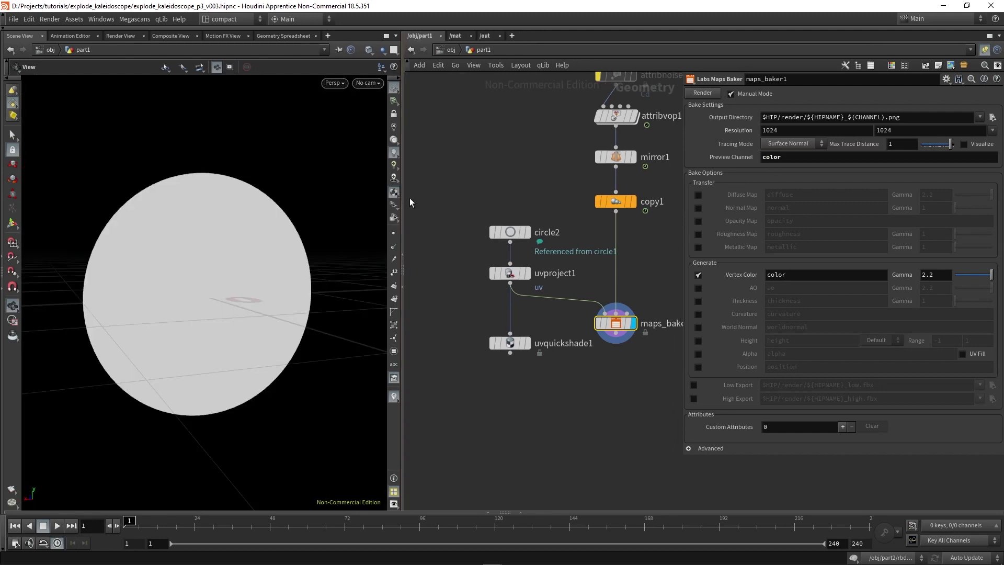
middle_drag(552, 388, 540, 386)
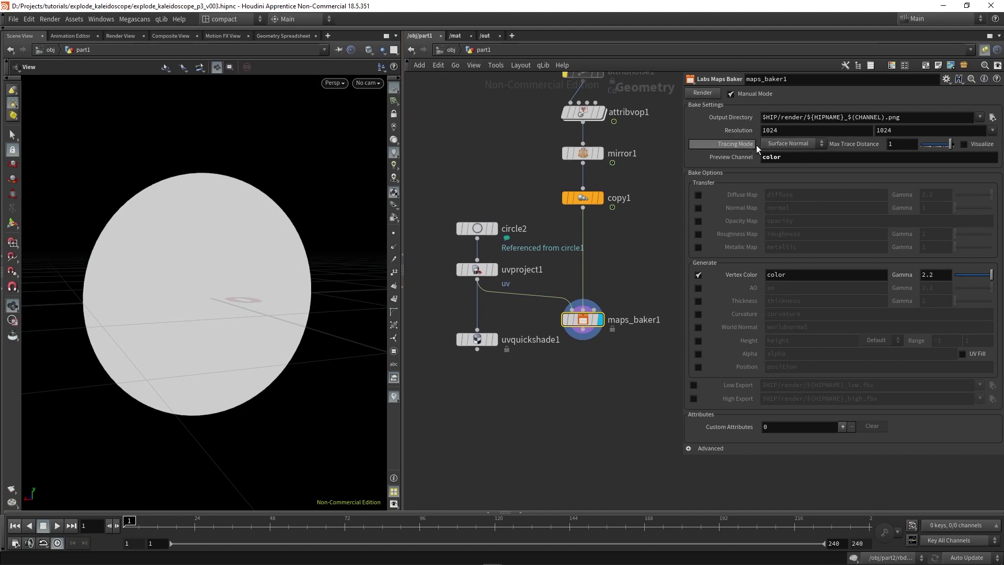
click(787, 144)
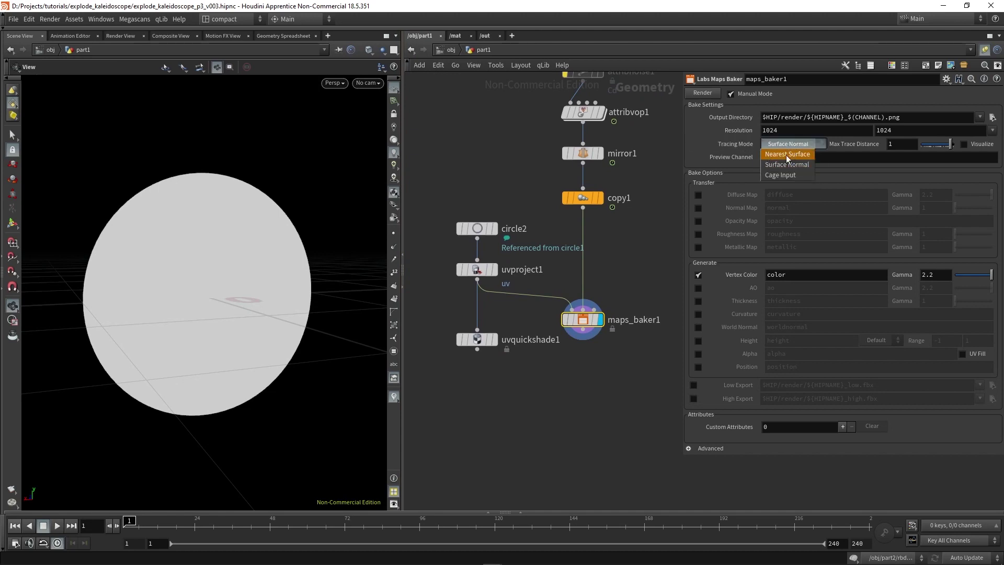
click(786, 155)
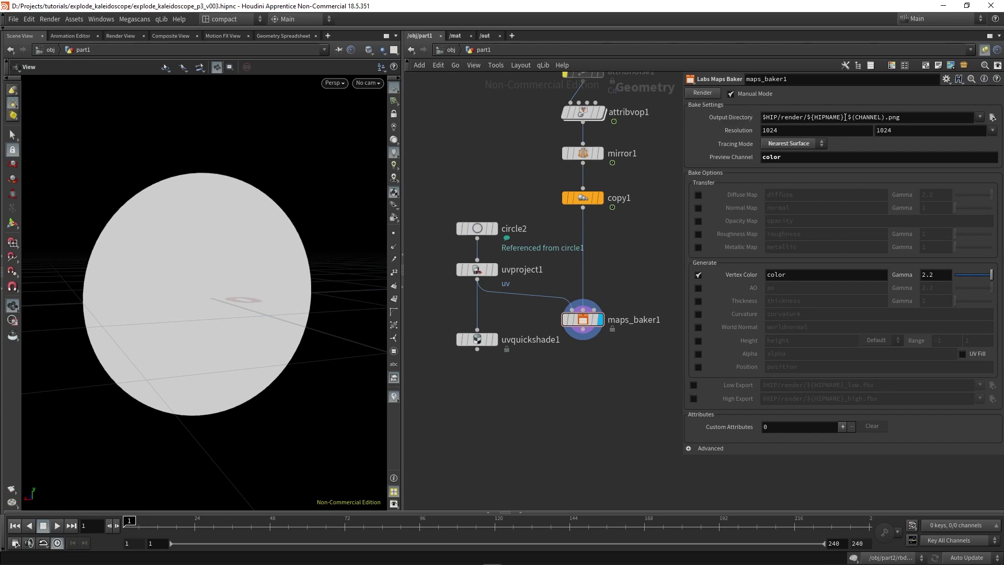
Set the Maps Baker's output path to $HIP/render/pattern/v001/pattern_$(CHANNEL)_v001.png
drag(843, 116, 808, 117)
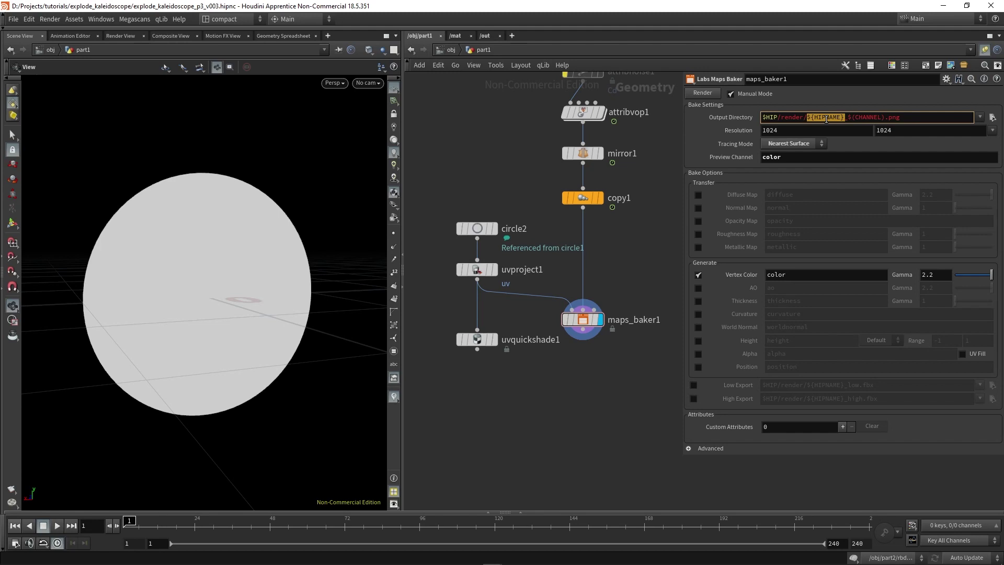
text(pater)
text(ern)
text(s)
text(v)
text(001/)
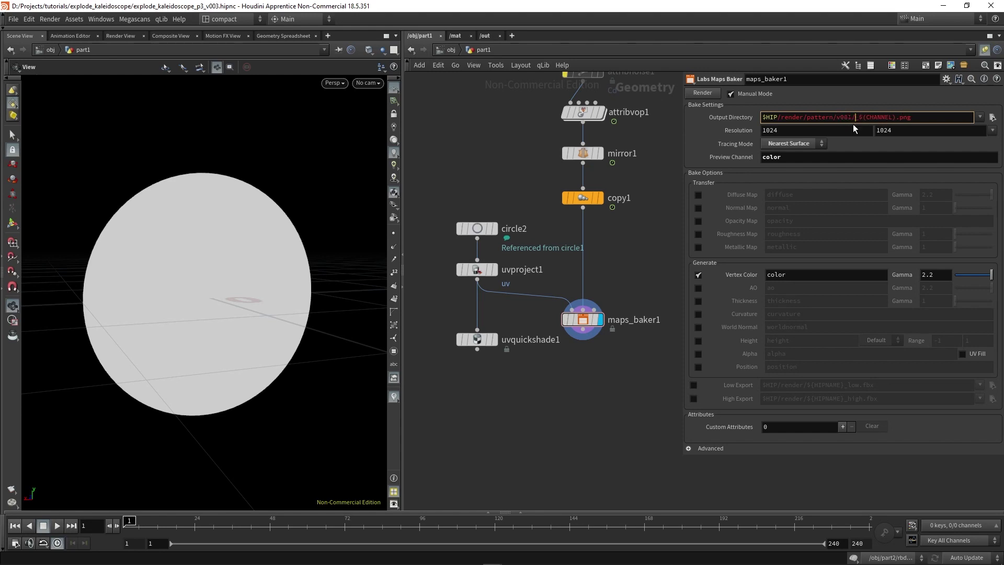
text(pattern)
drag(886, 118, 926, 118)
click(922, 117)
text(_v001)
key(Return)
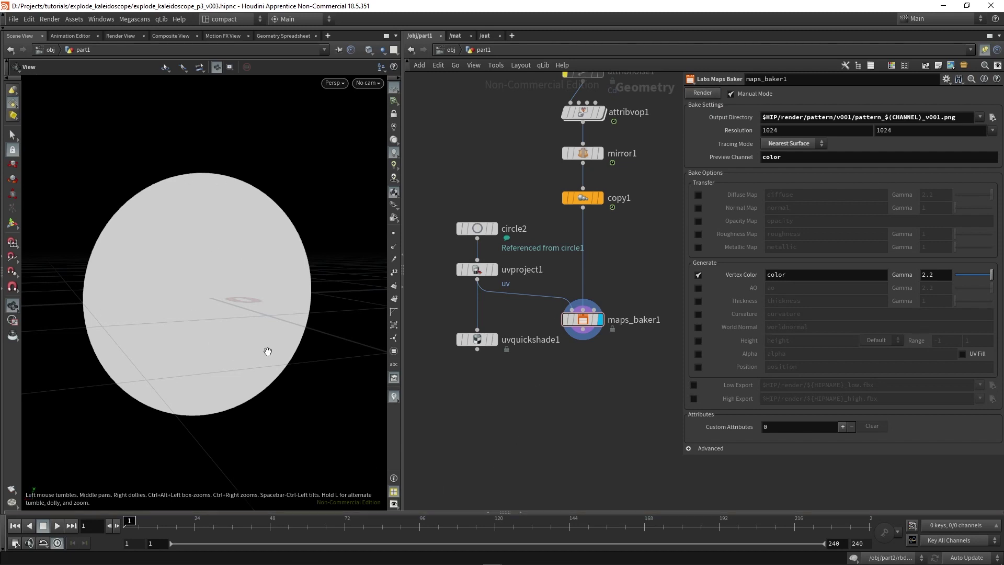
Set the bake resolution to 512 x 512 and render the color map
mouse_move(584, 320)
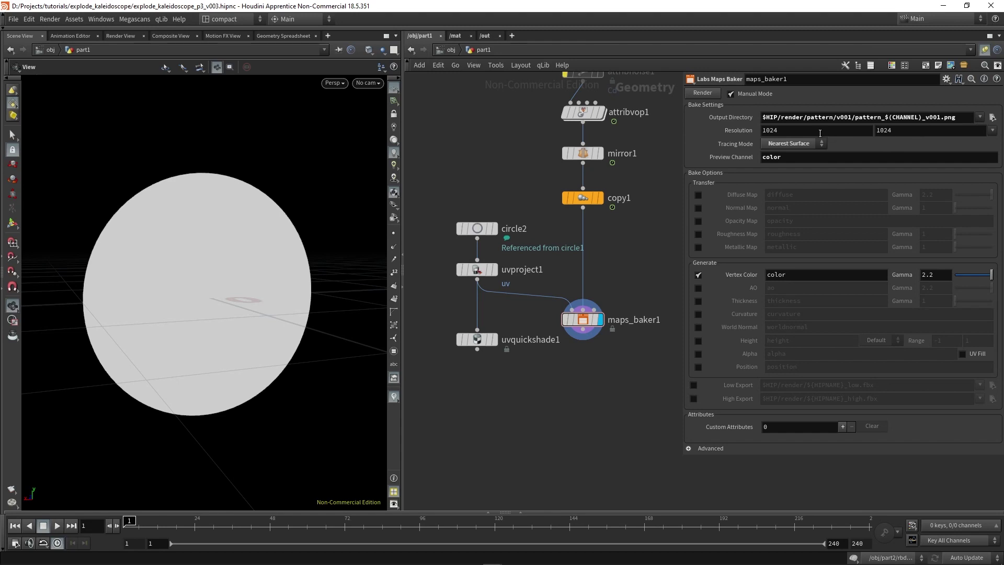
click(992, 130)
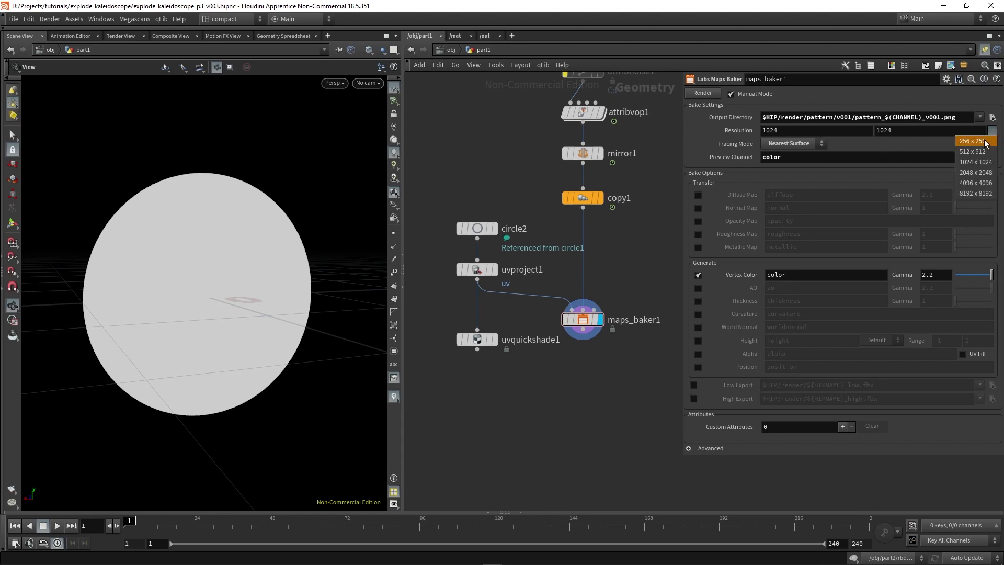
click(975, 151)
click(701, 92)
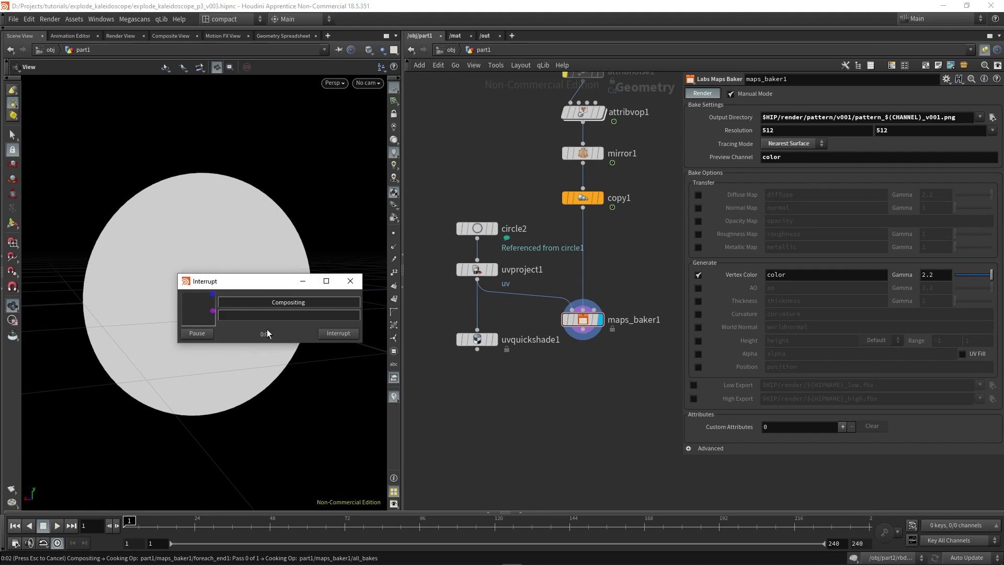
Compare the baked texture on maps_baker1 with copy1's original colours and uvproject1's plain disc, ending with maps_baker1 displayed
scroll(199, 304, up, 2)
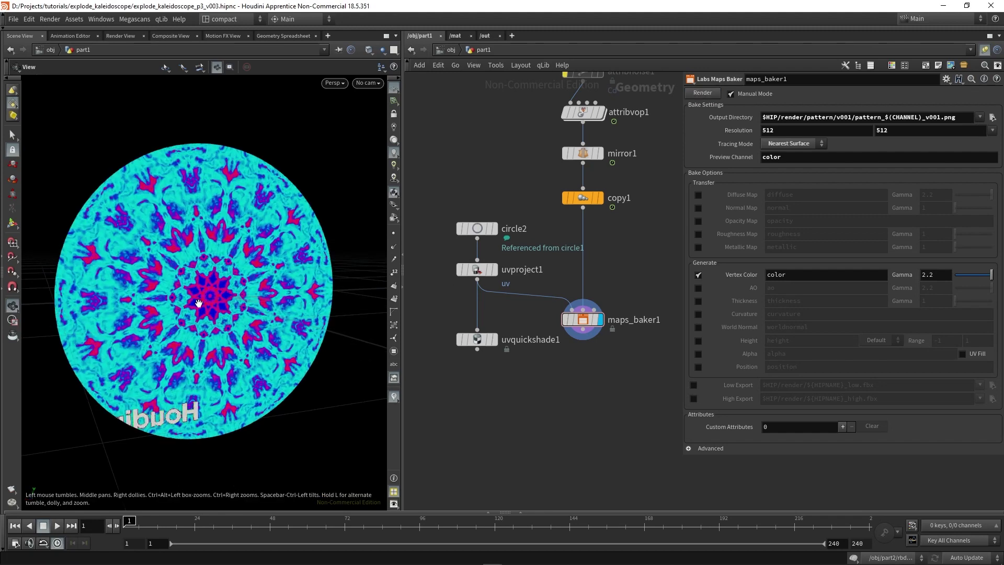
drag(199, 305, 190, 311)
drag(212, 276, 219, 246)
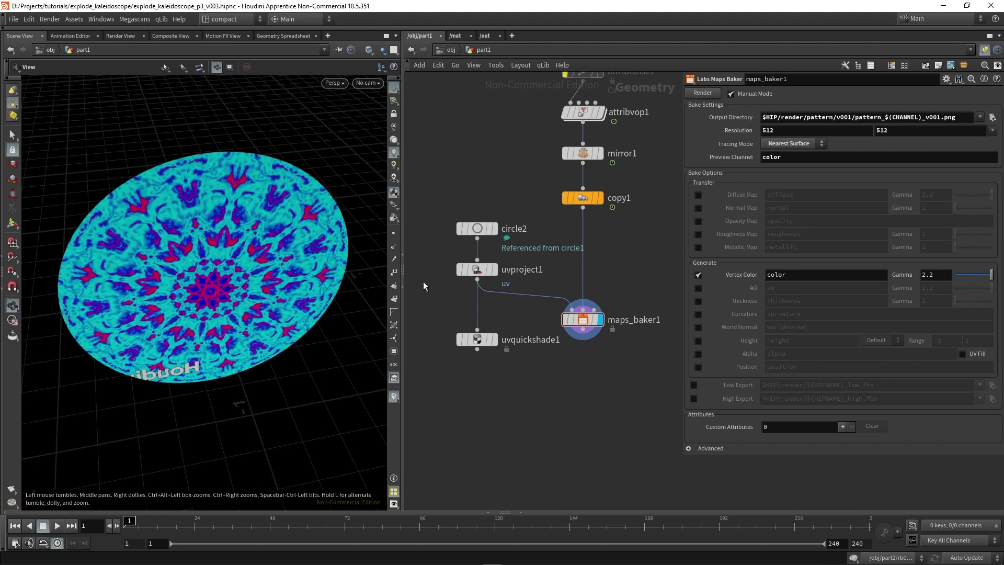
click(600, 197)
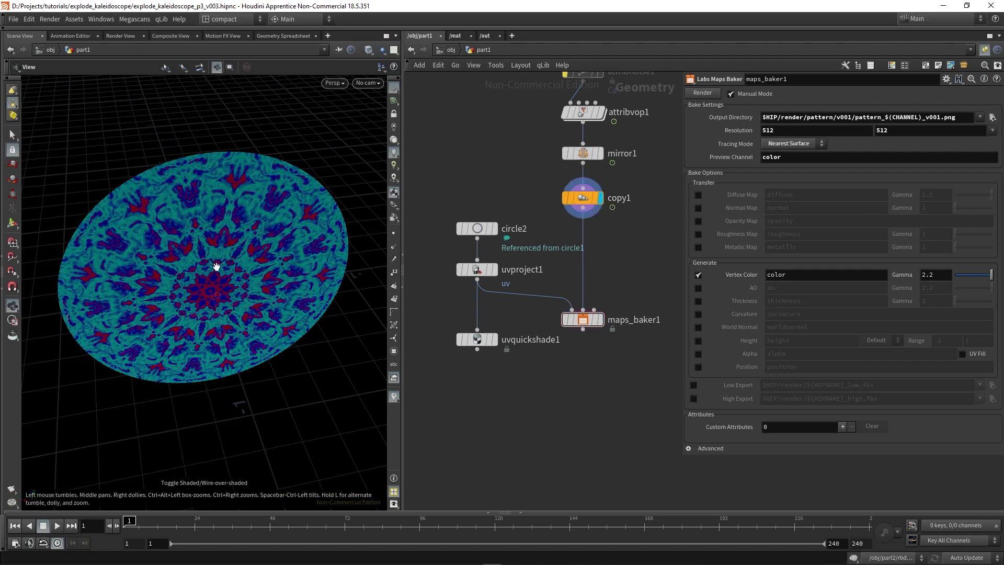
scroll(209, 273, up, 5)
drag(196, 262, 162, 260)
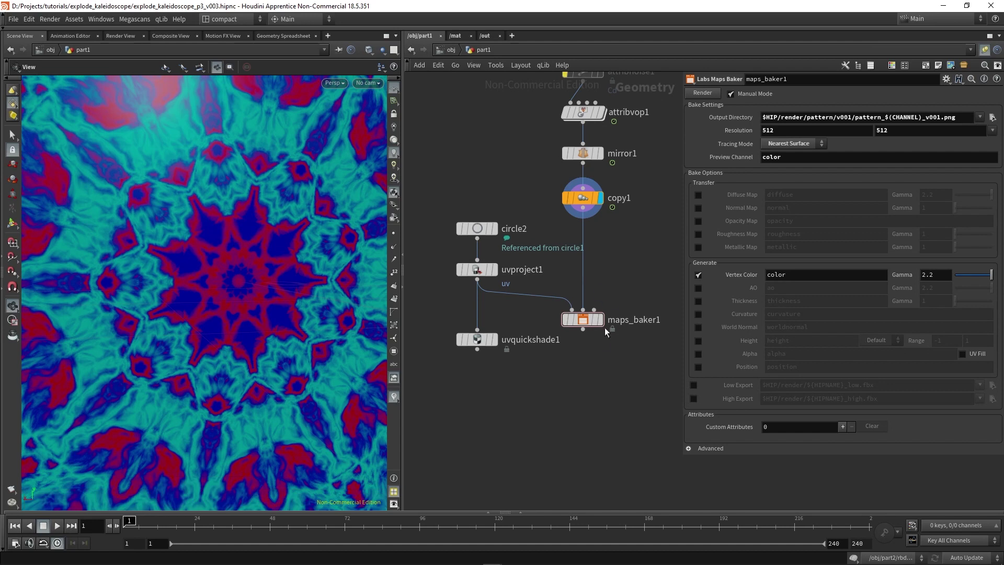
click(600, 320)
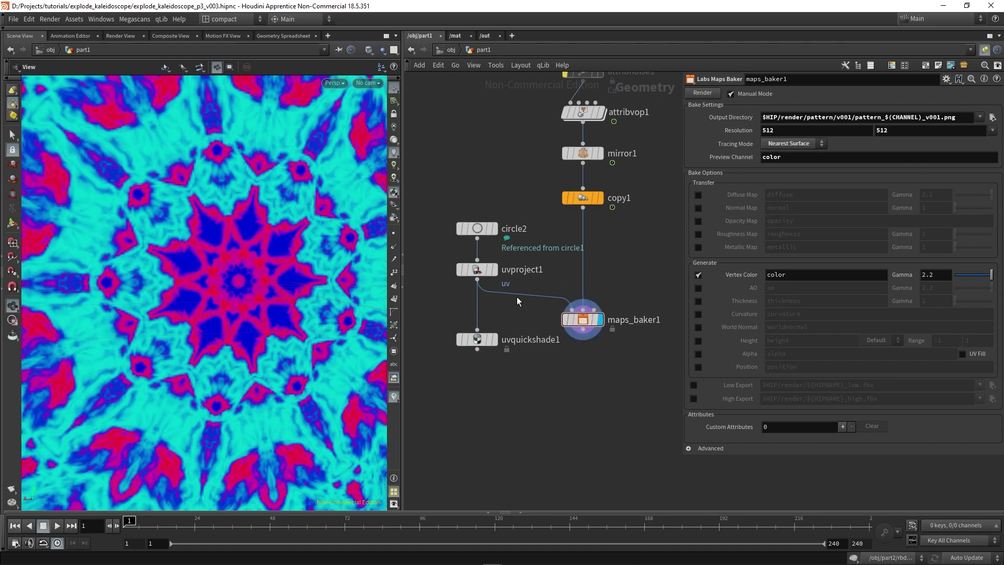
click(494, 269)
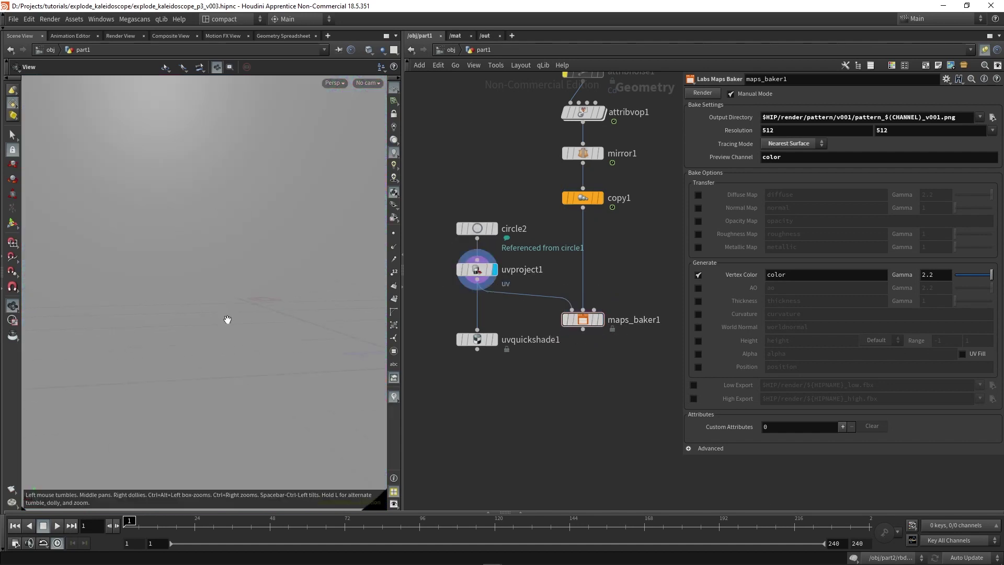
click(600, 319)
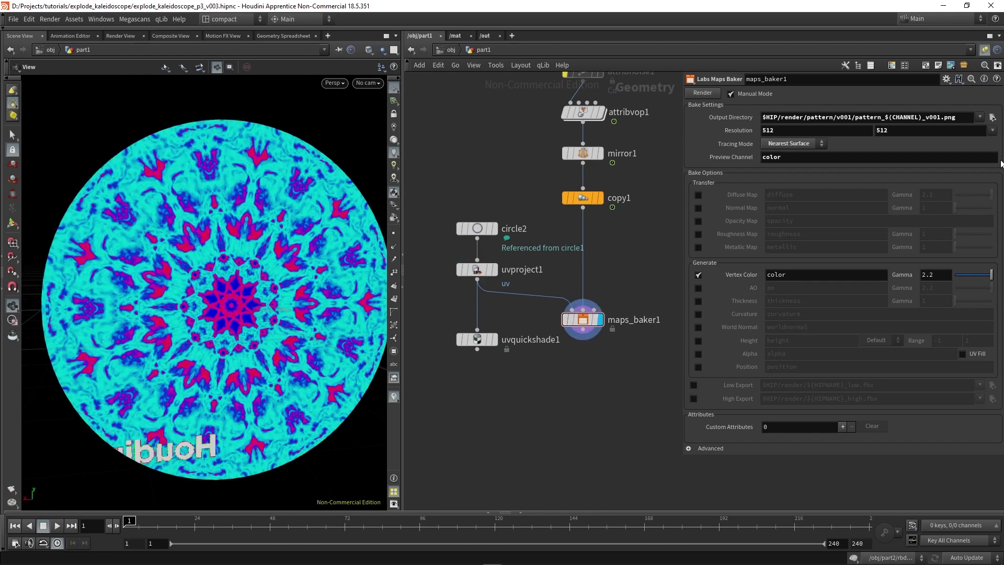
Browse the Maps Baker's output folder and clear the file filter to list the baked image
click(992, 117)
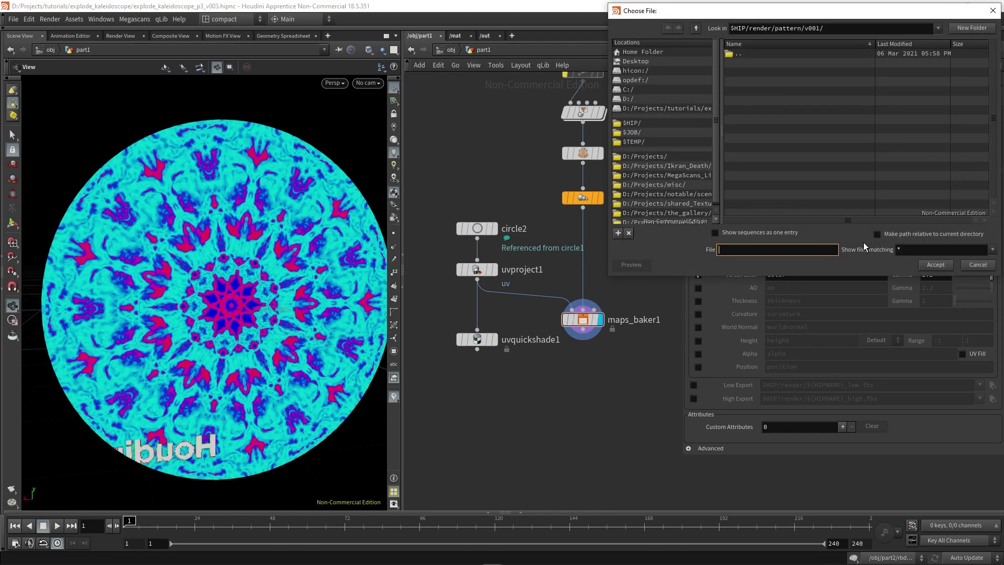
click(918, 250)
key(BackSpace)
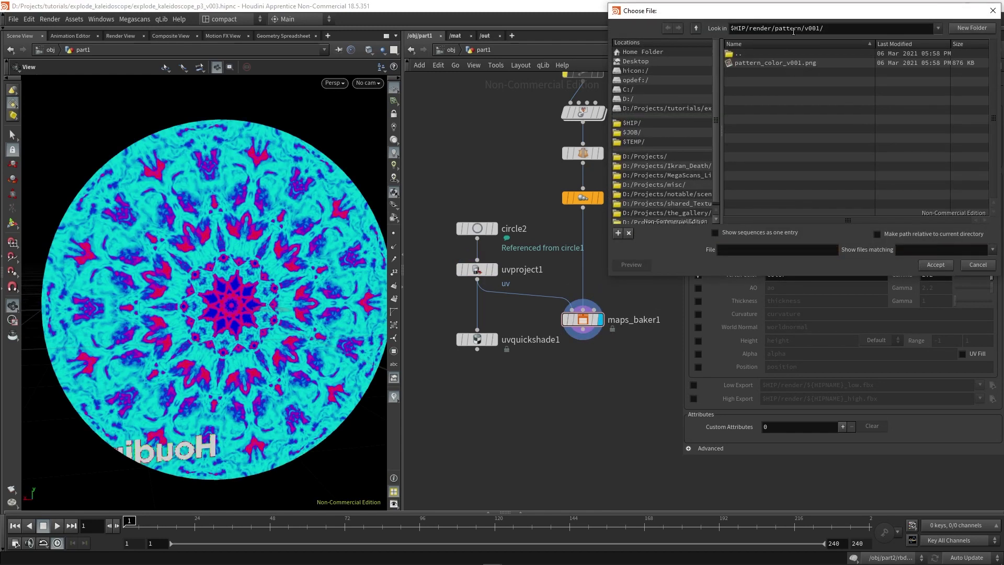
Expand the output folder's full path, check pattern_color_v001.png in File Explorer, and close both windows without choosing a file
click(820, 28)
right_click(800, 28)
click(820, 34)
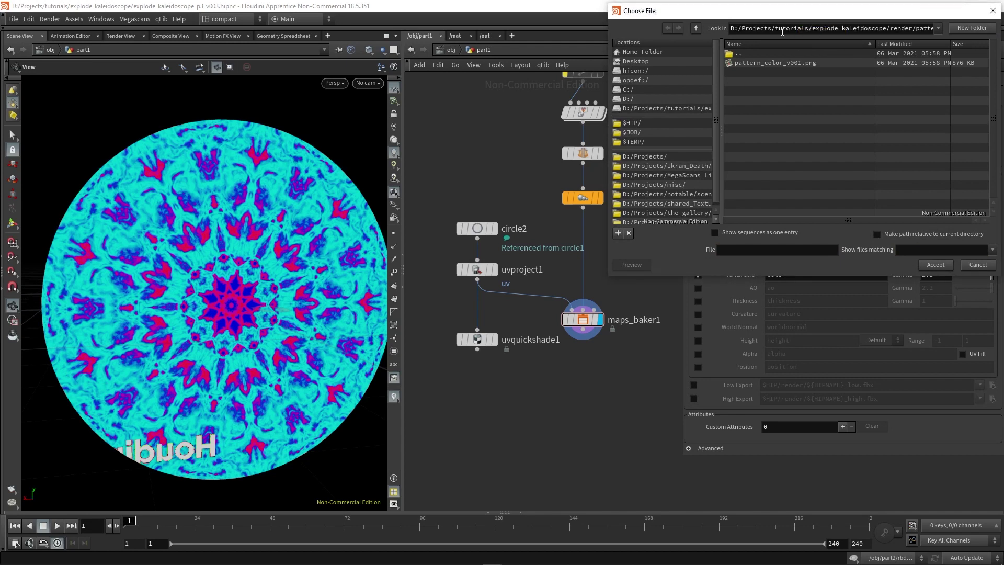
triple_click(782, 32)
mouse_move(125, 562)
click(86, 557)
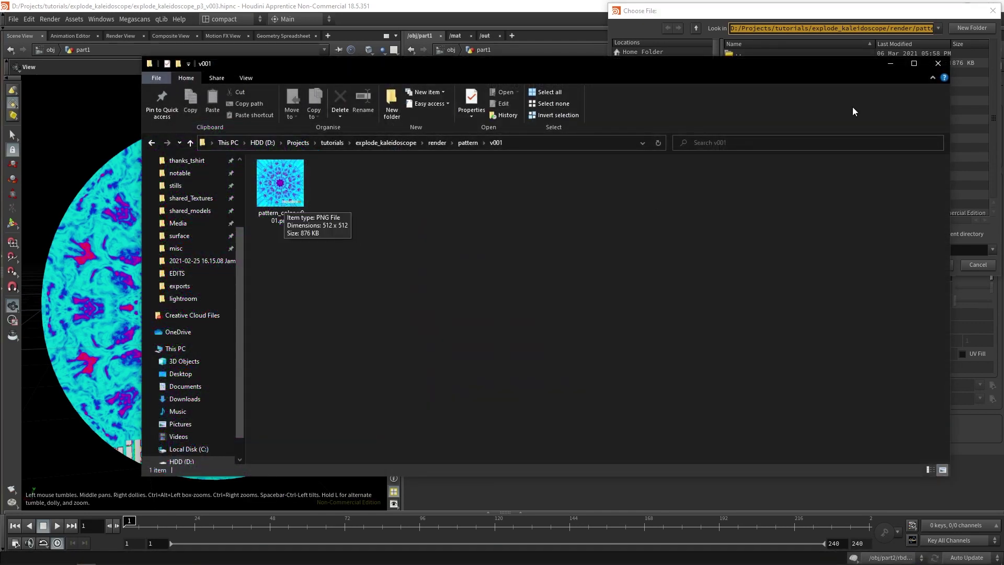
click(937, 63)
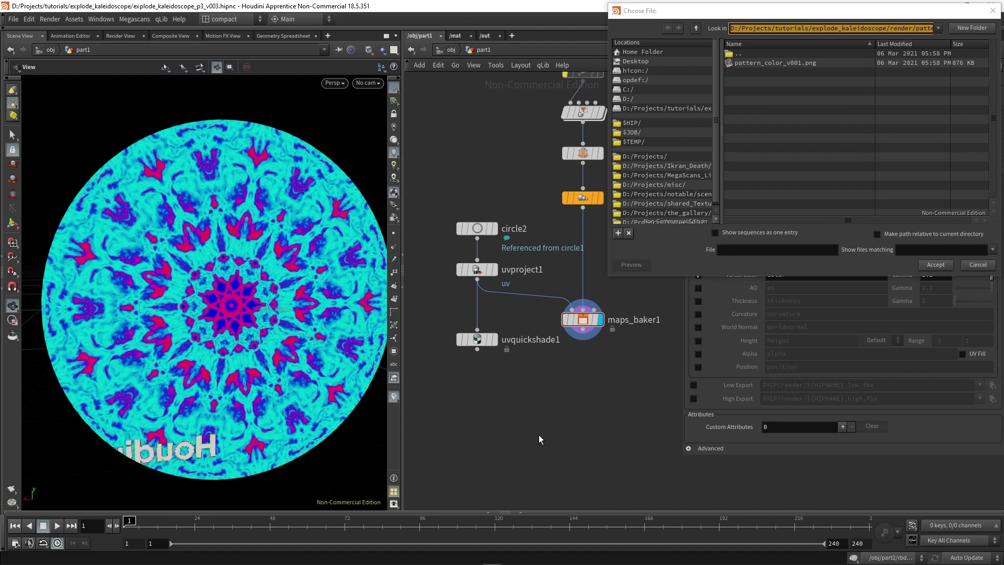
click(977, 264)
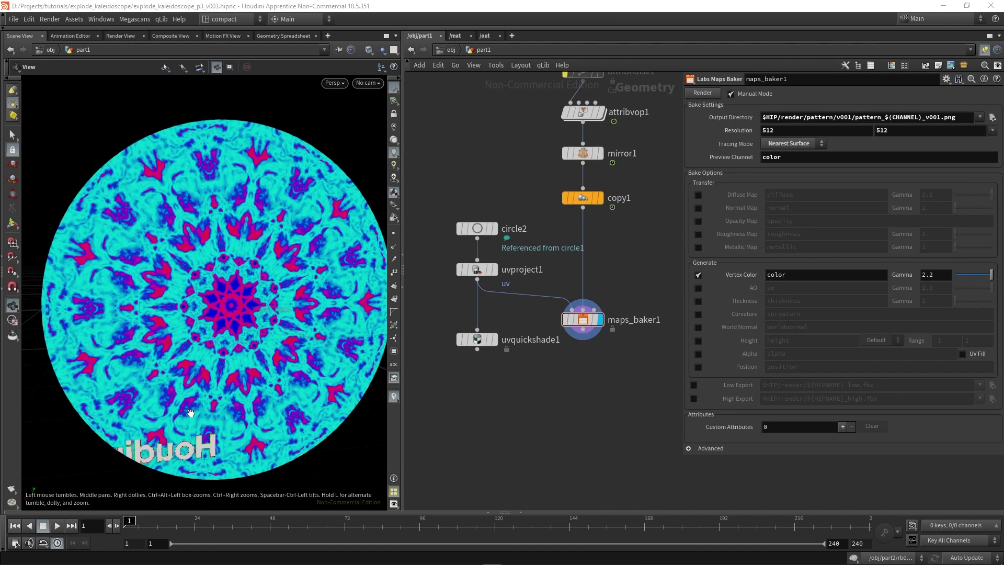
Try adjusting uvproject1's projection scale, and undo the change
click(476, 269)
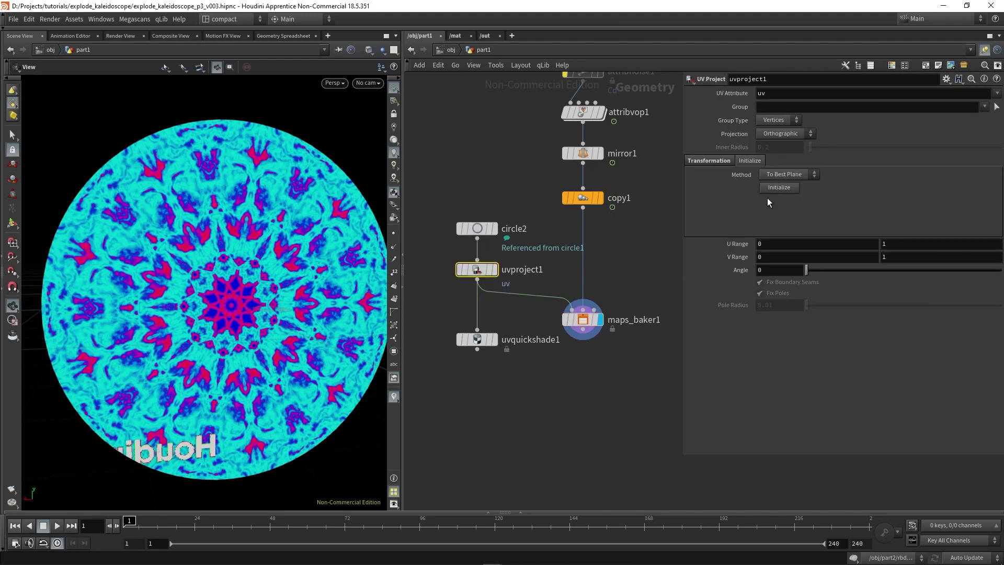
click(709, 160)
mouse_move(744, 214)
middle_down()
mouse_move(748, 230)
mouse_move(765, 230)
mouse_move(791, 213)
mouse_move(761, 214)
middle_up()
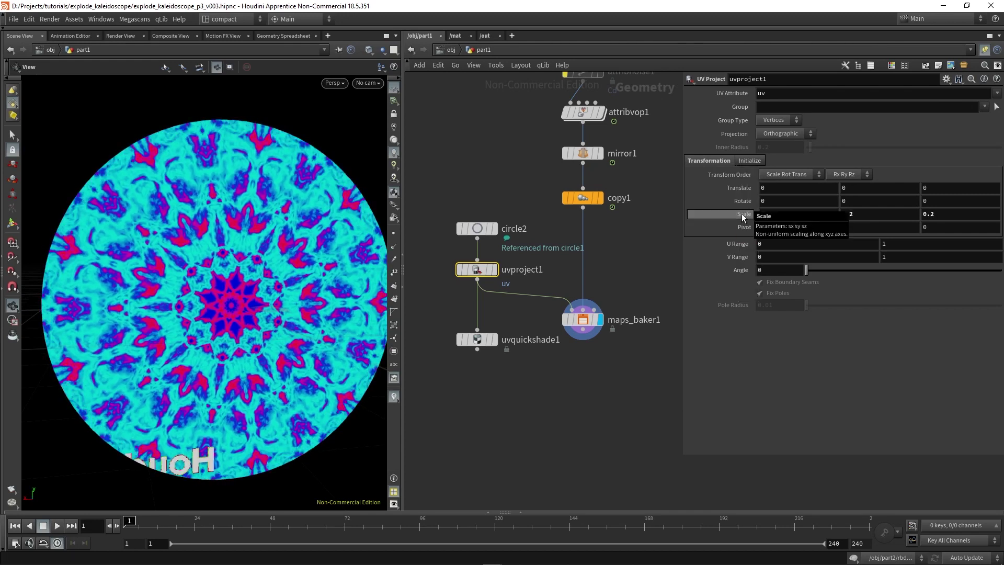
key(ctrl+z)
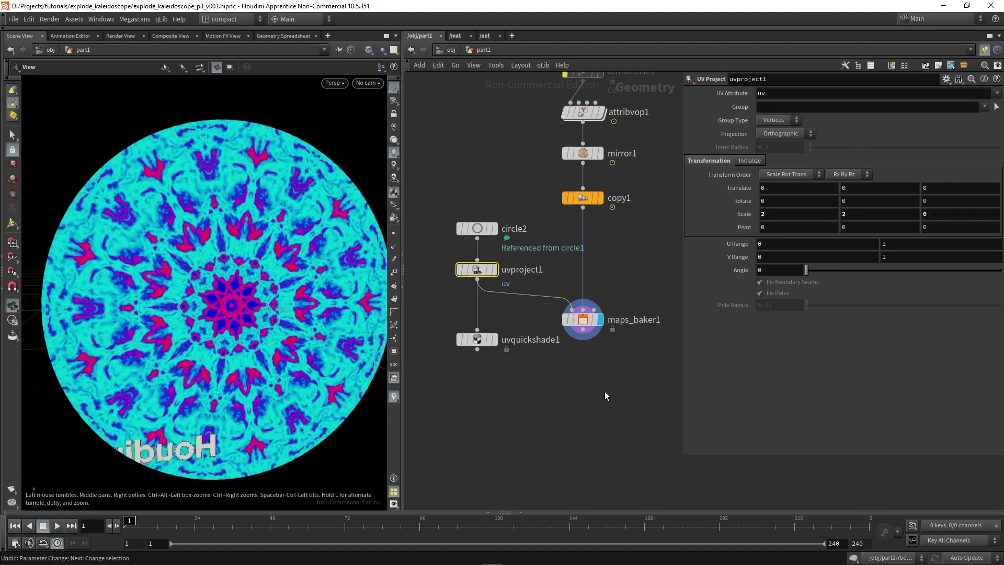
Open the parameter interface editor for maps_baker1 and move its window clear of the network nodes
click(583, 320)
drag(154, 520, 125, 520)
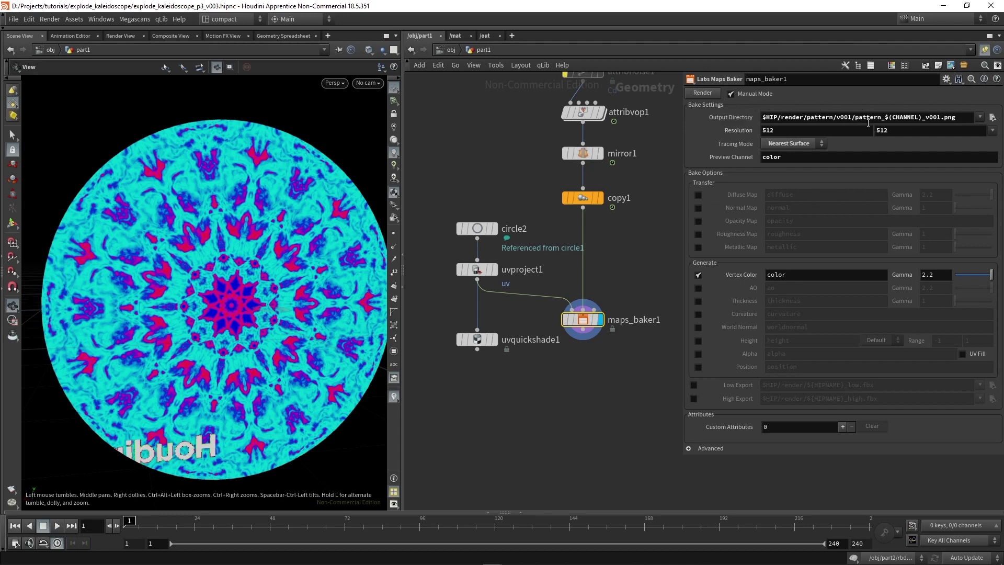
drag(681, 136, 641, 132)
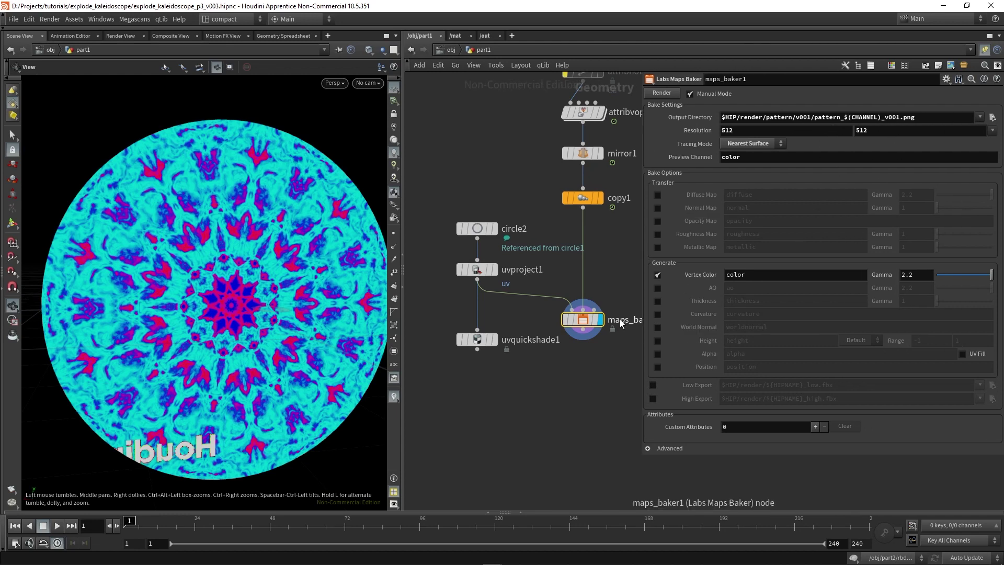
middle_drag(593, 364, 556, 359)
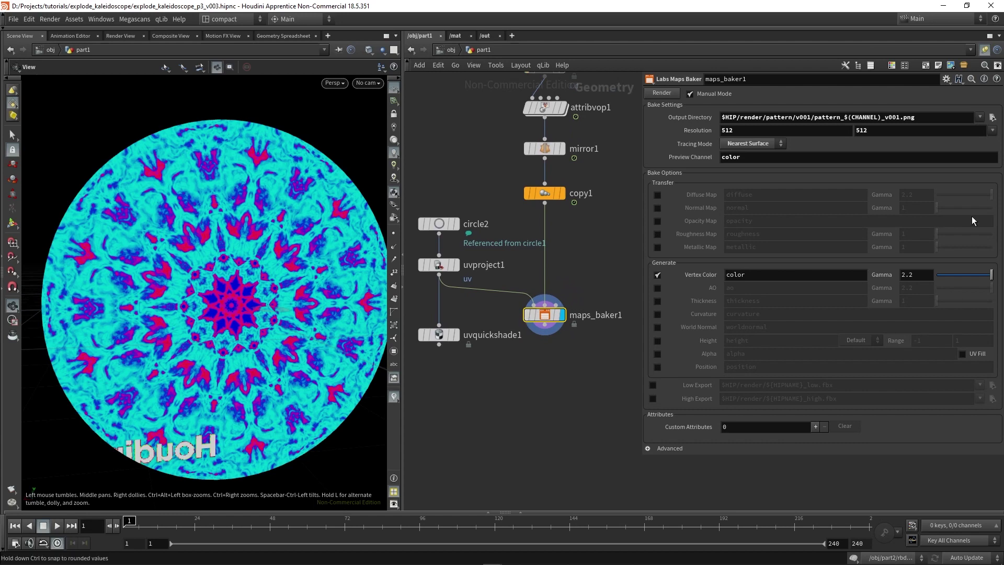
click(946, 78)
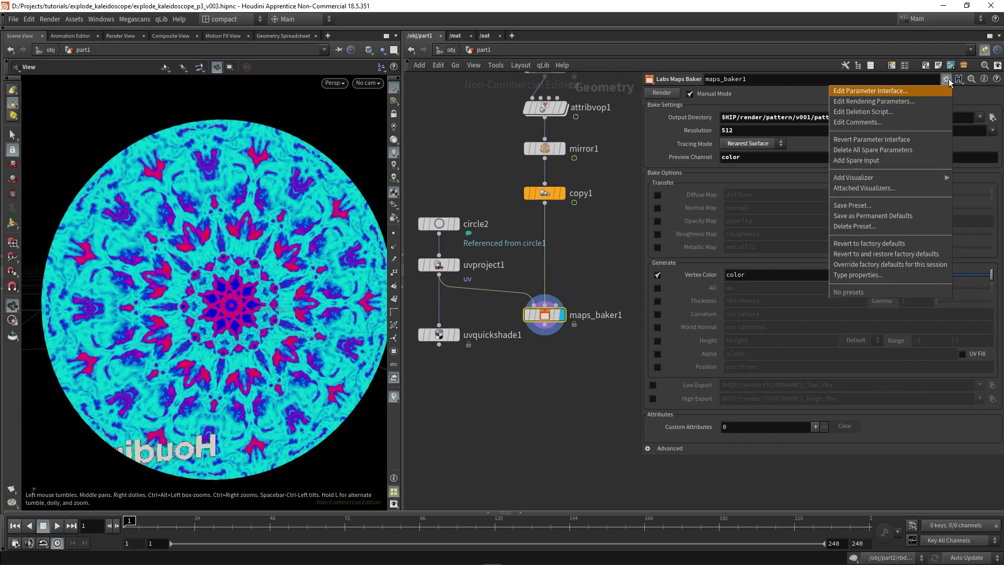
click(876, 92)
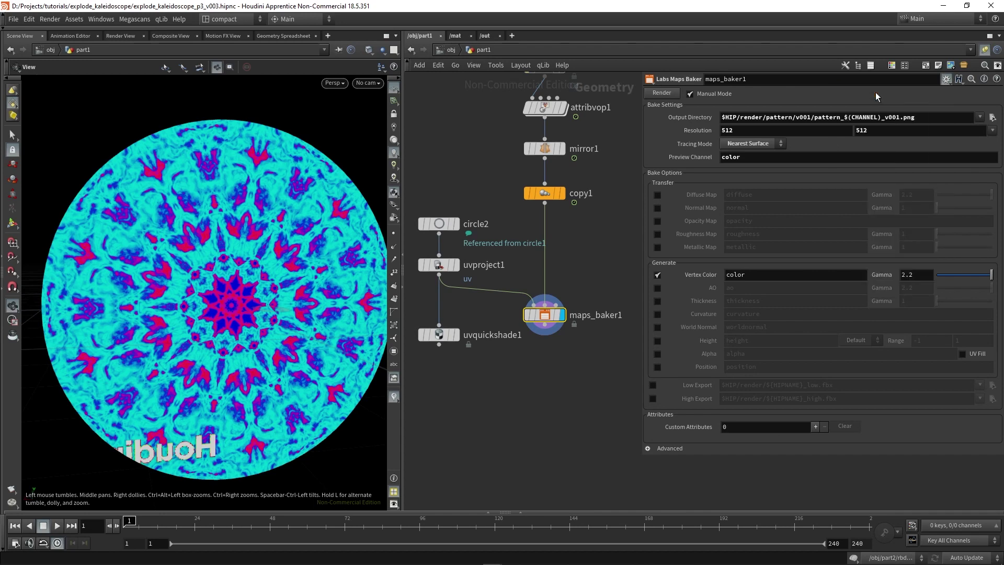
drag(589, 2, 501, 66)
drag(575, 64, 89, 63)
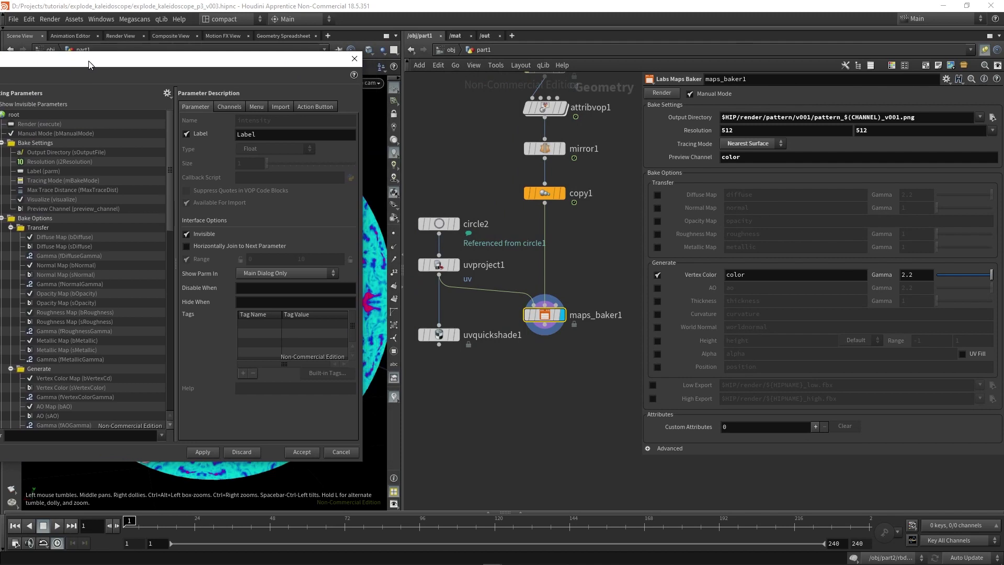
Allow editing of maps_baker1's contents and enter its internal network with the parameter display hidden
right_click(544, 316)
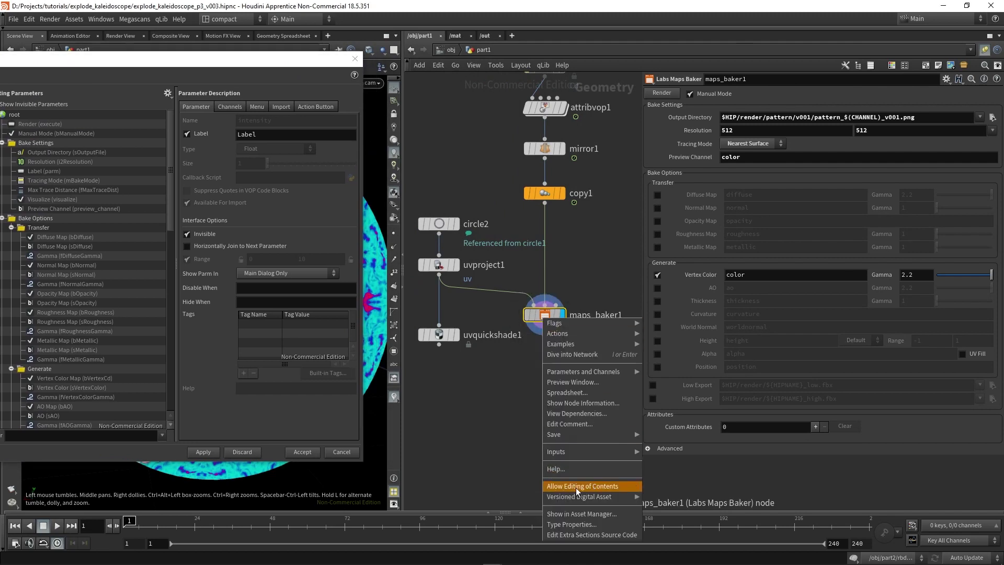
click(596, 486)
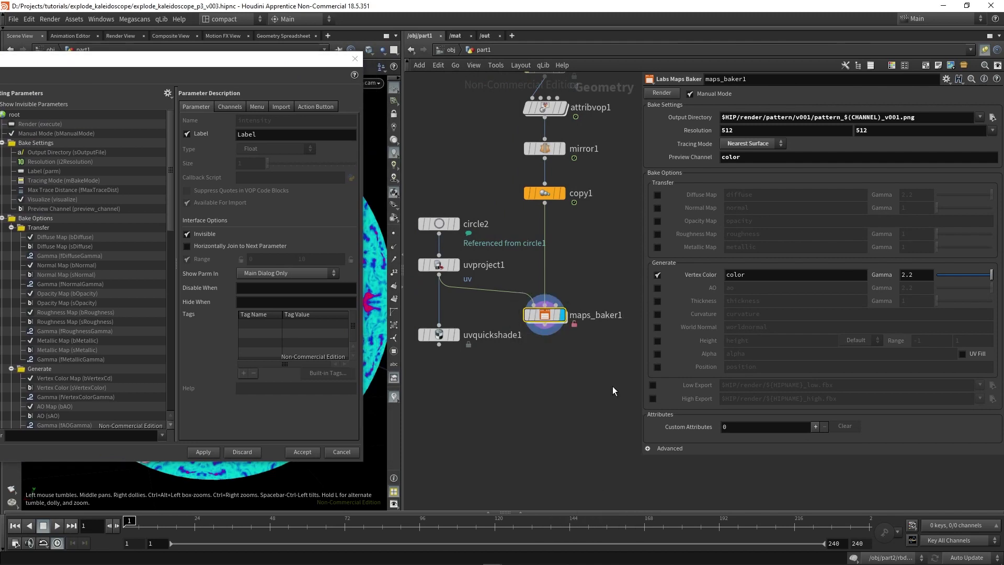
double_click(547, 320)
key(h)
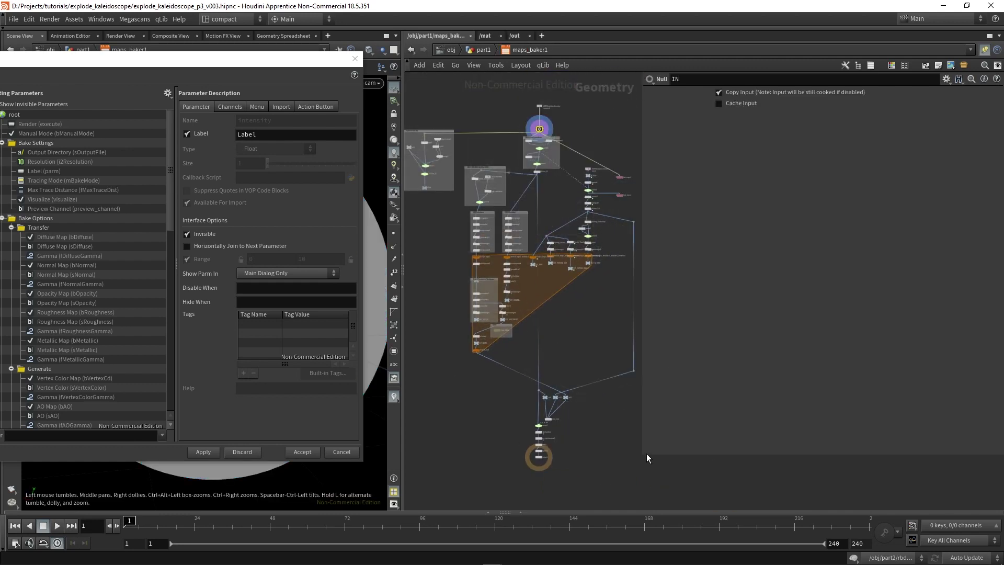
key(p)
Find the cops_baking node in the Bakes box and enter its compositing network
middle_drag(586, 436, 666, 393)
scroll(667, 393, down, 1)
scroll(607, 305, up, 6)
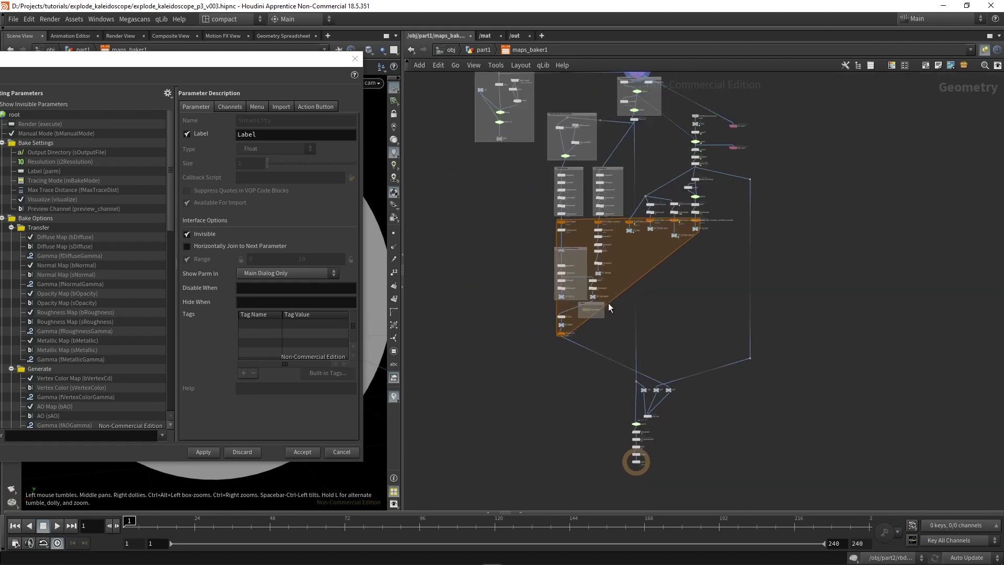
scroll(582, 312, up, 4)
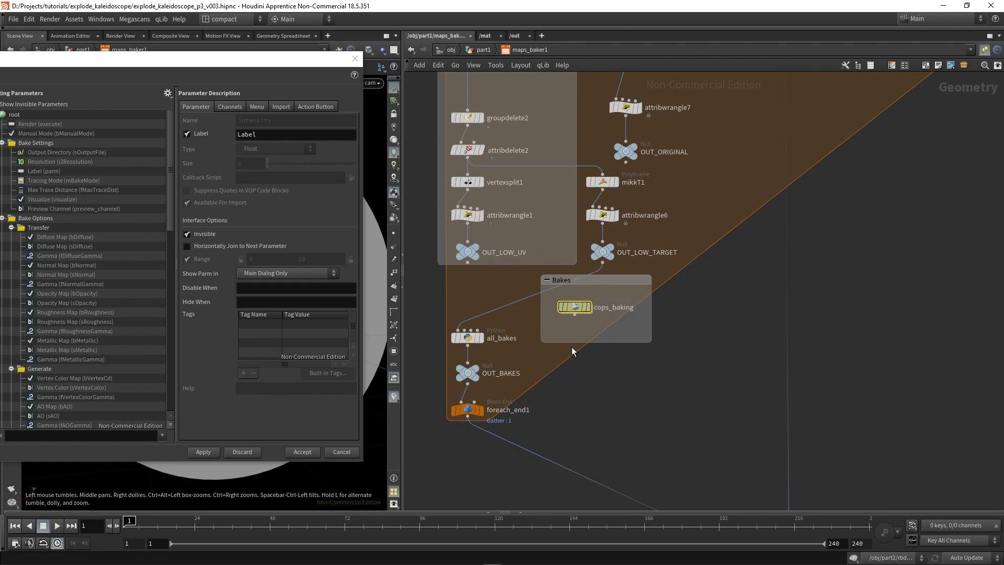
key(Return)
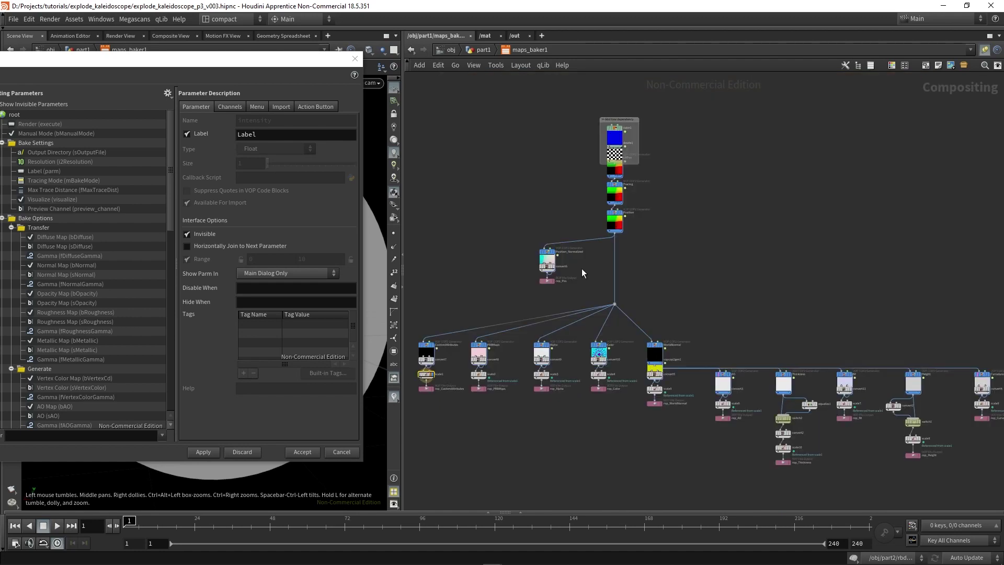
Show rop_Color's parameters at a readable width and check its Valid Frame Range options without changing the setting
scroll(654, 299, up, 5)
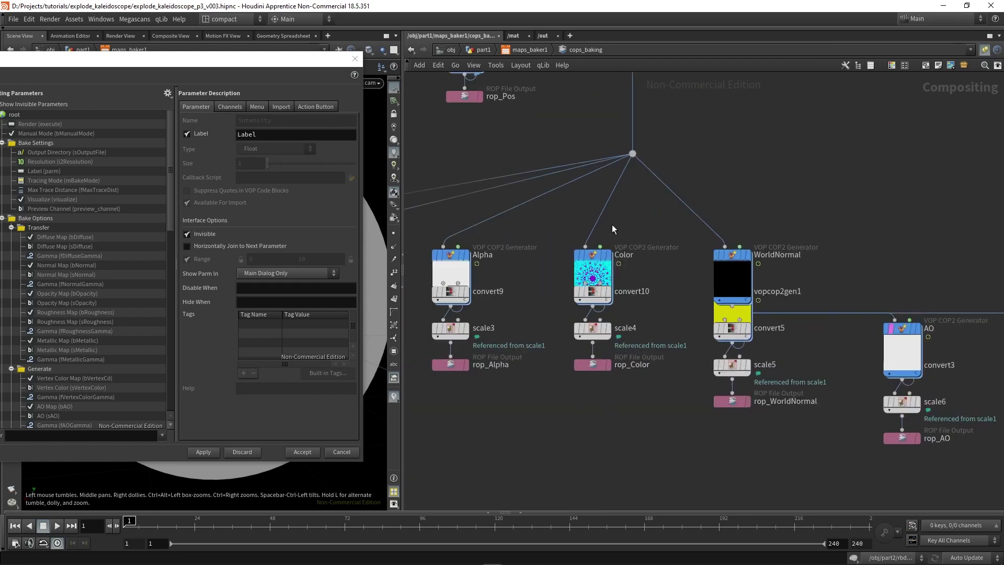
scroll(627, 281, down, 5)
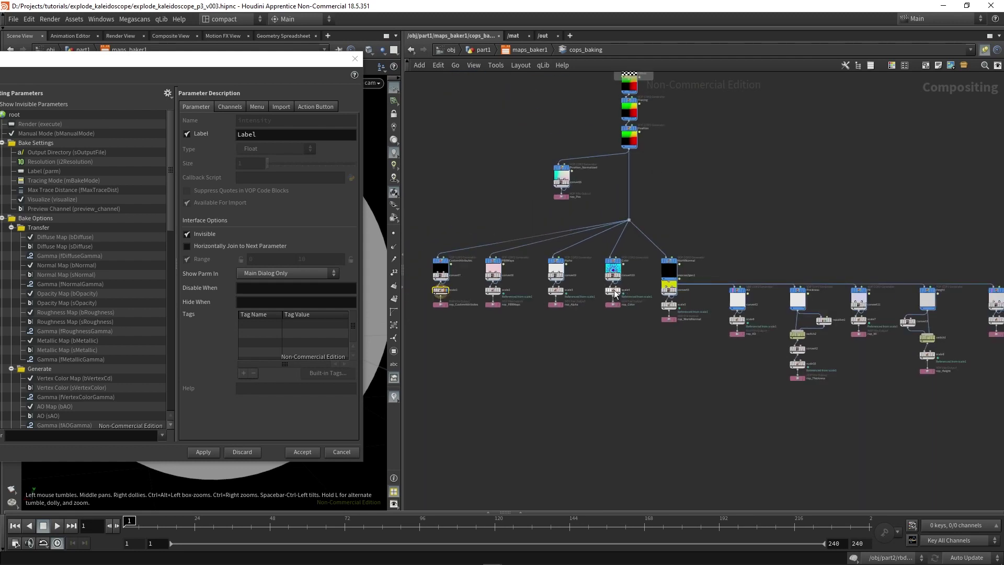
scroll(615, 295, up, 5)
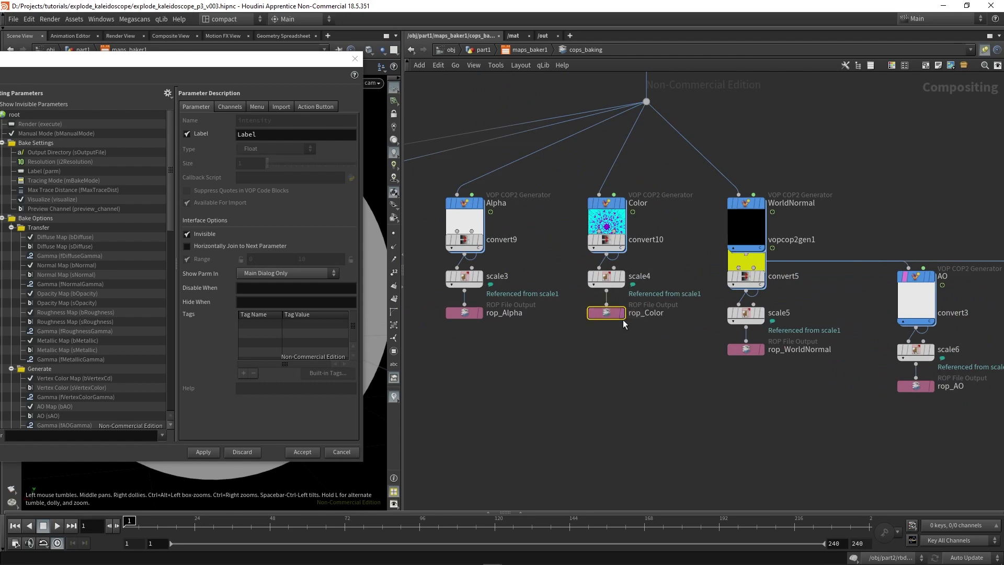
drag(596, 306, 596, 305)
key(p)
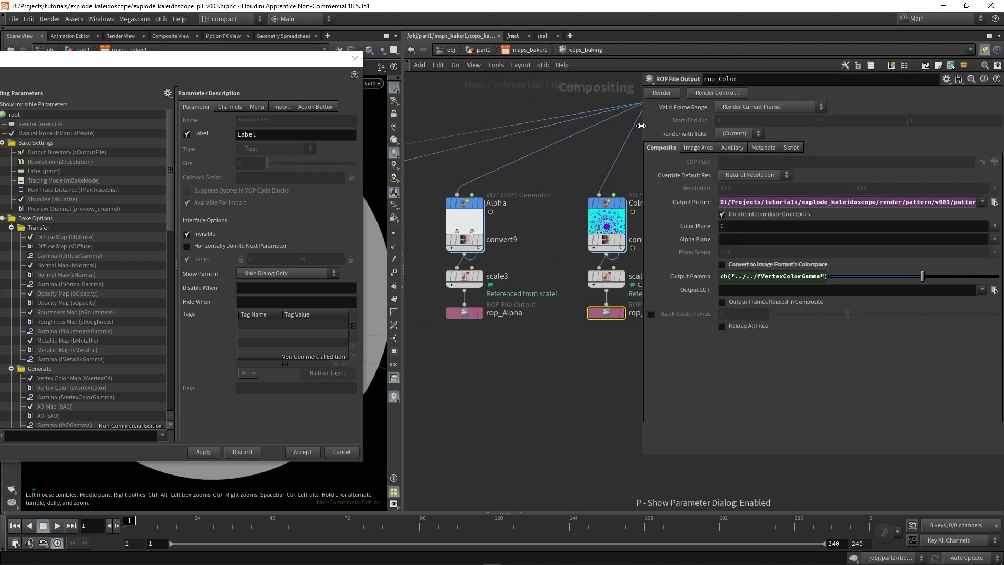
drag(642, 142, 548, 142)
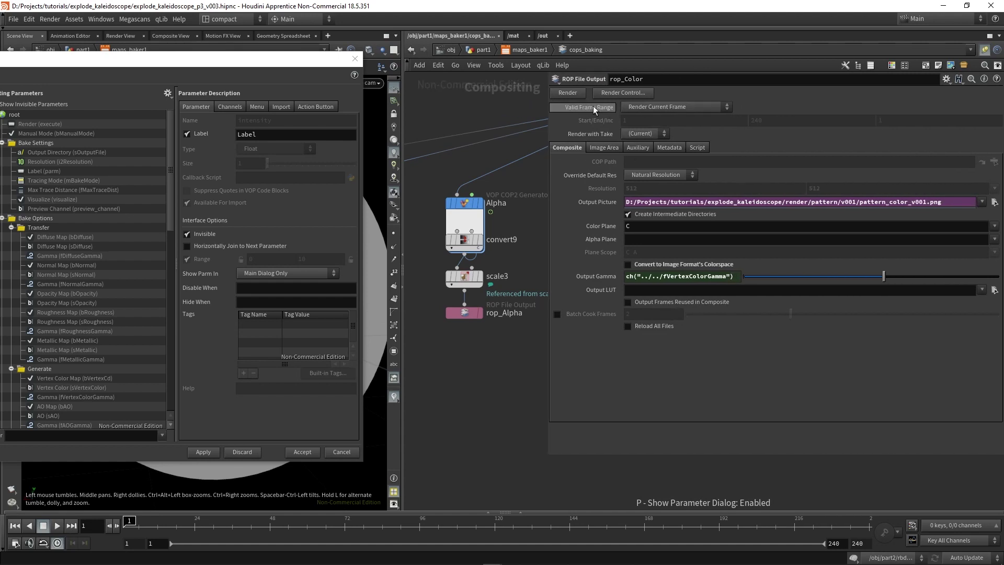
click(670, 107)
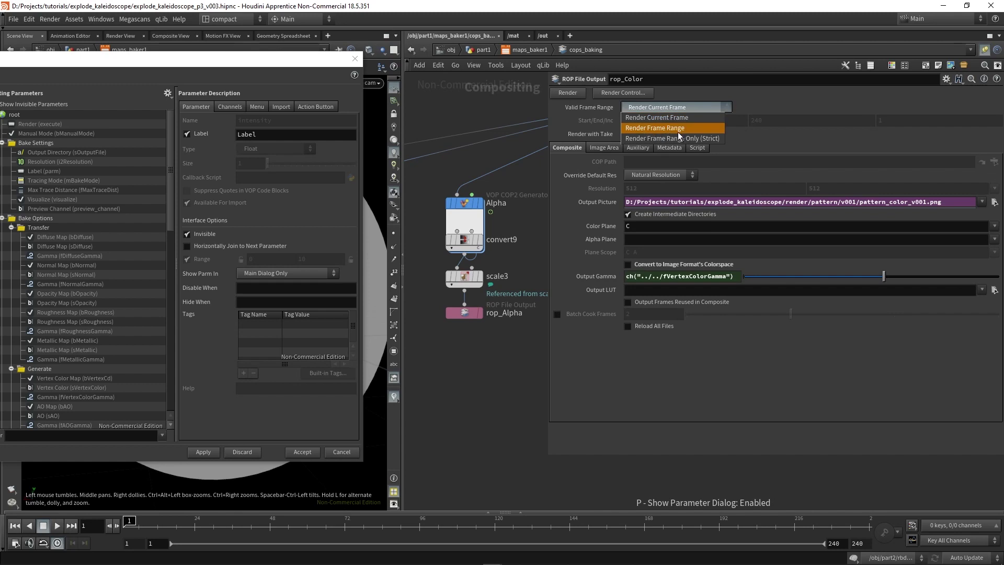
key(Escape)
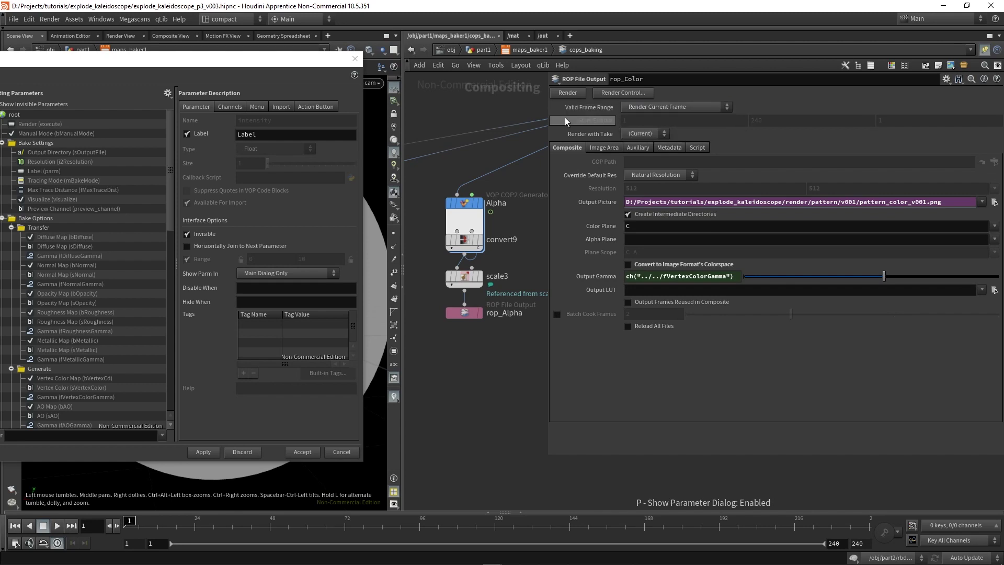
Add rop_Color's Valid Frame Range and Start/End/Inc parameters to maps_baker1's Bake Settings, above Output Directory, and accept the interface changes
drag(237, 55, 366, 52)
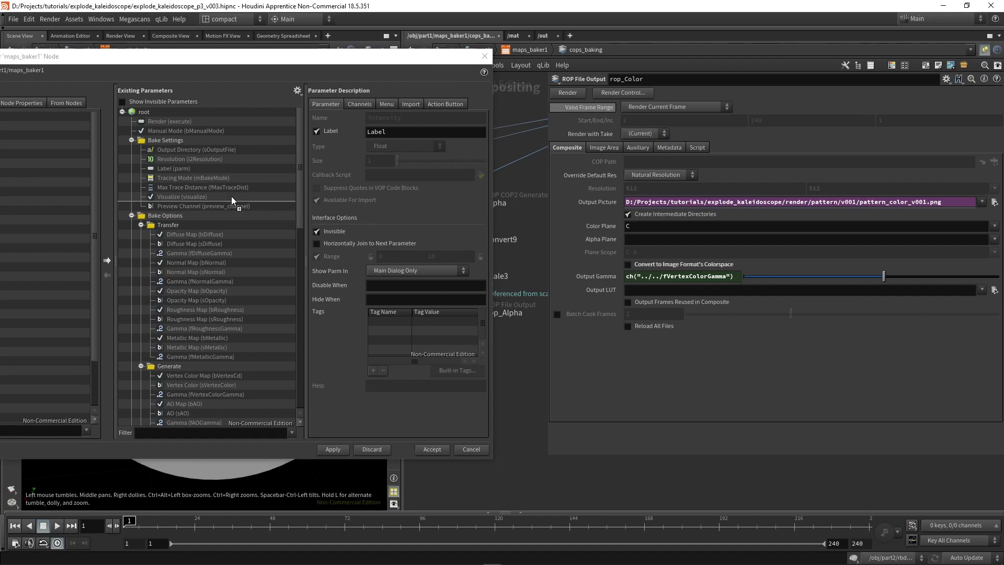
drag(194, 94, 171, 143)
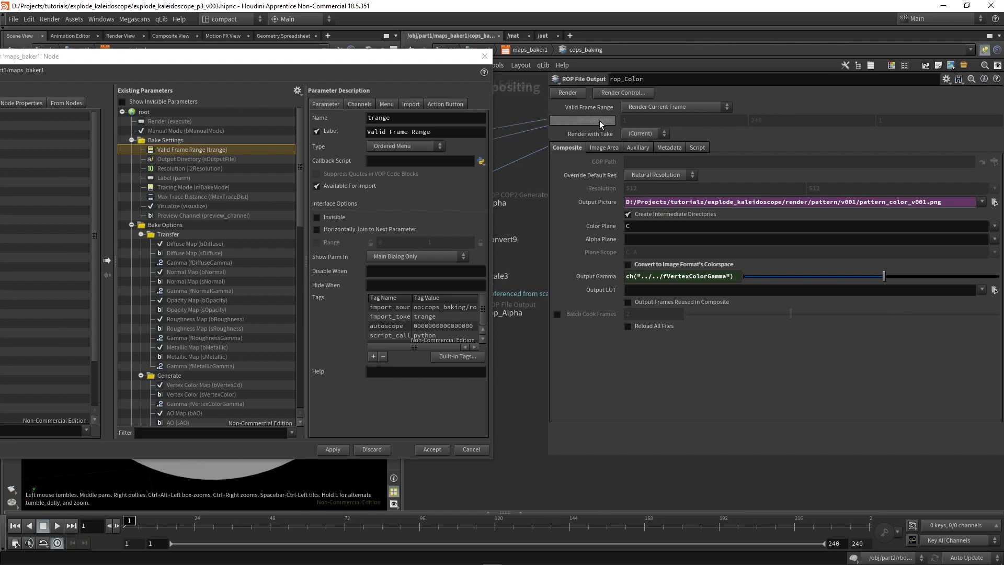
drag(599, 120, 290, 159)
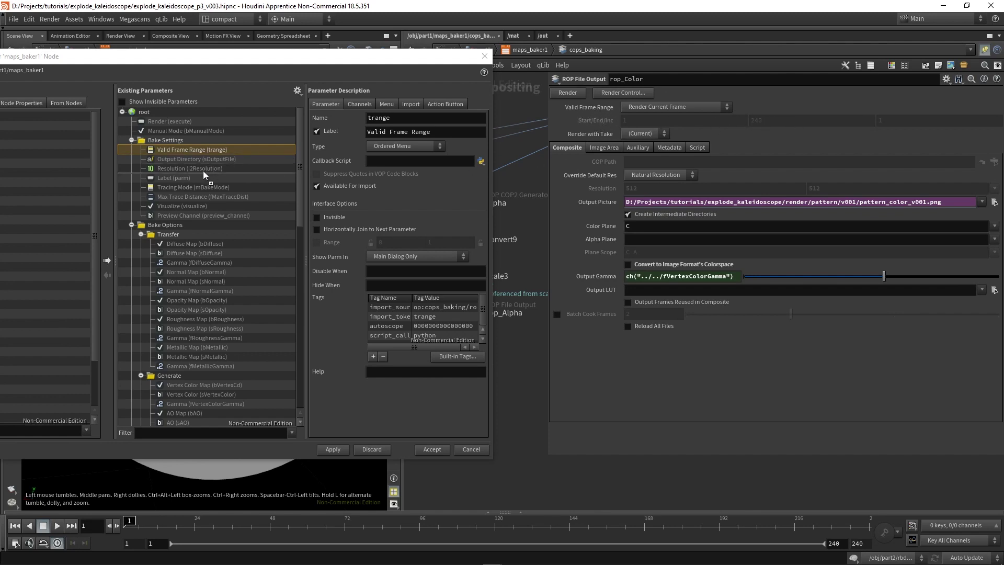
drag(202, 171, 186, 153)
click(333, 449)
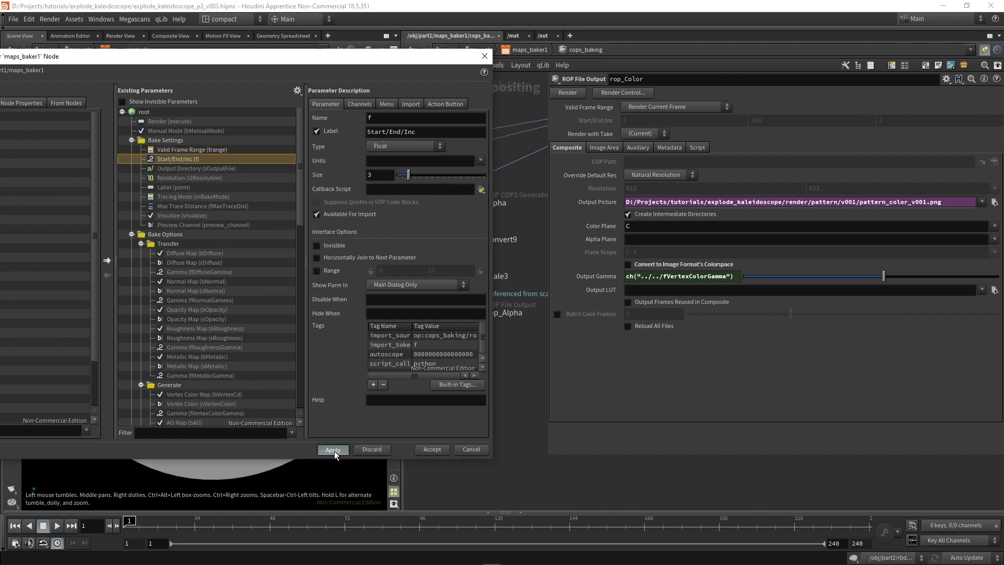
click(430, 449)
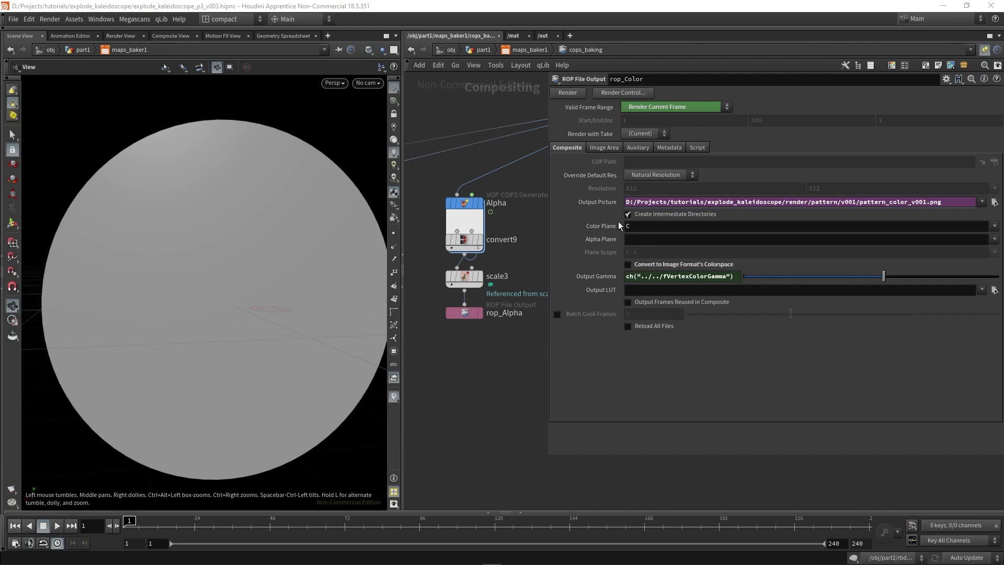
Return to the part1 network and show maps_baker1's parameters
scroll(477, 378, down, 2)
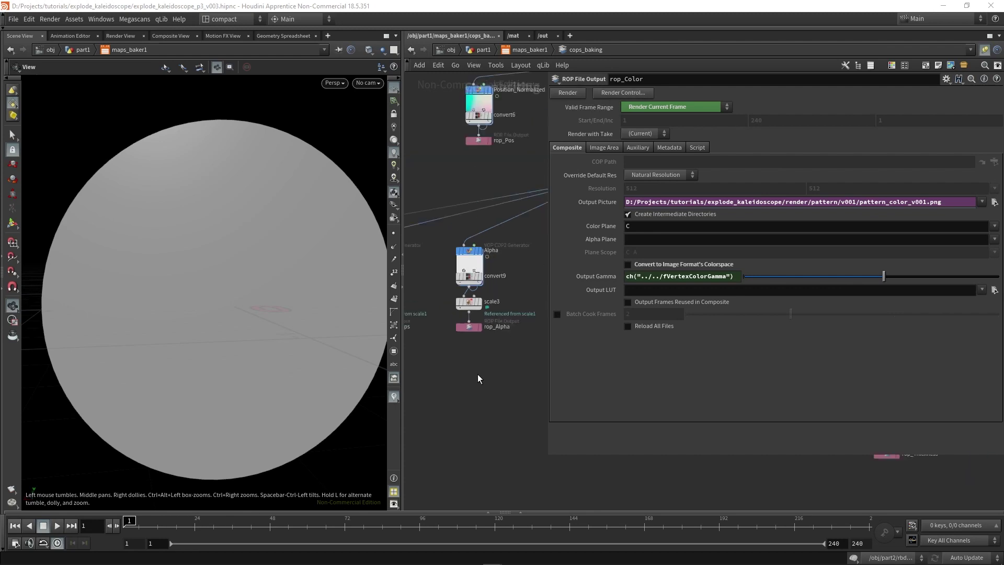
click(526, 50)
click(488, 51)
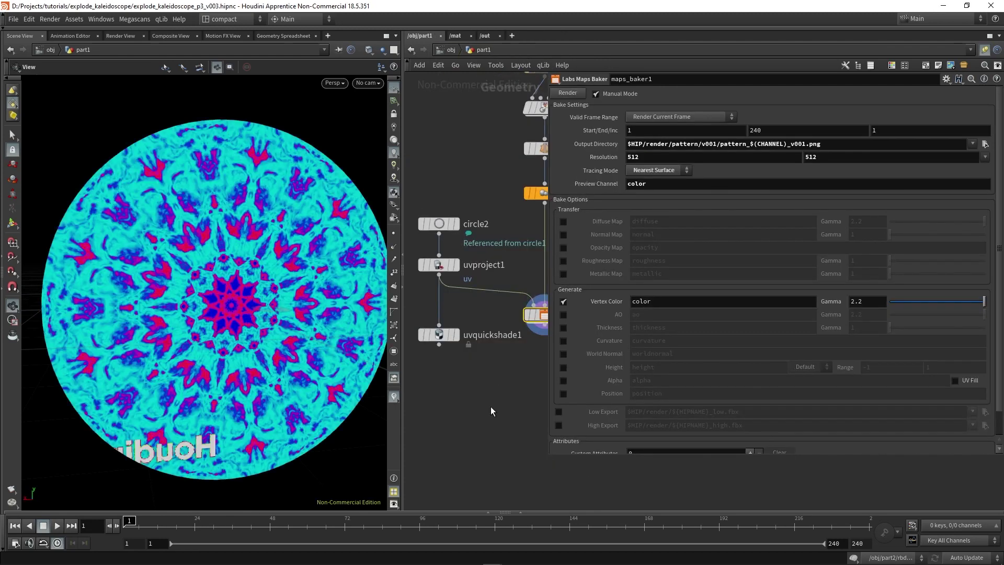
key(p)
middle_drag(449, 318, 467, 324)
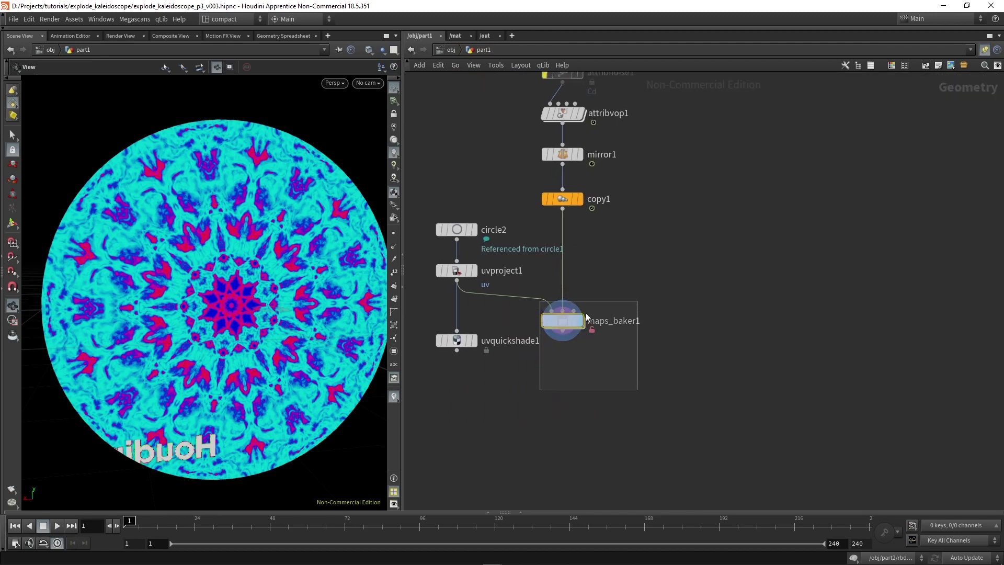
key(p)
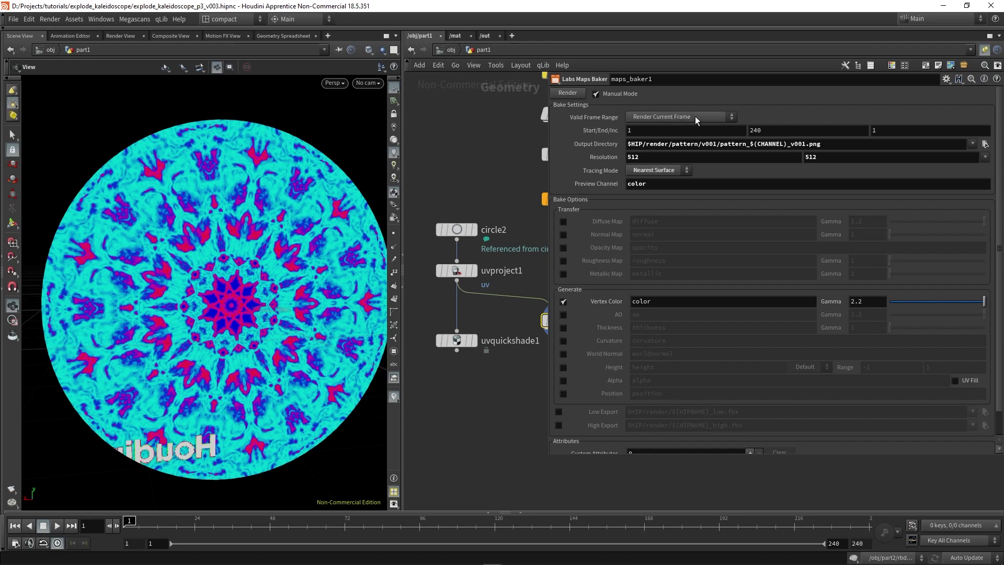
Set maps_baker1's Valid Frame Range to Render Frame Range with an end frame of 100
click(675, 116)
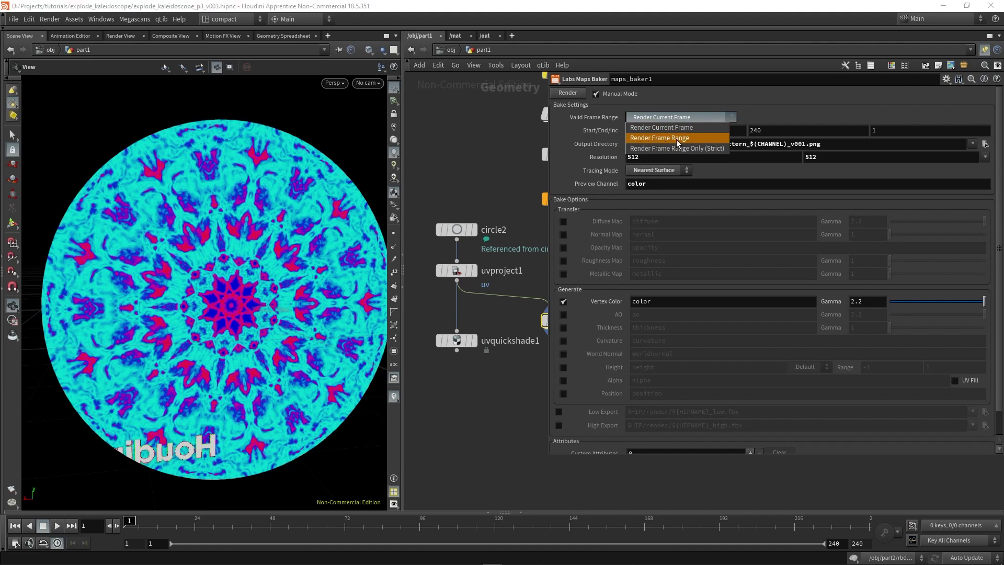
click(676, 138)
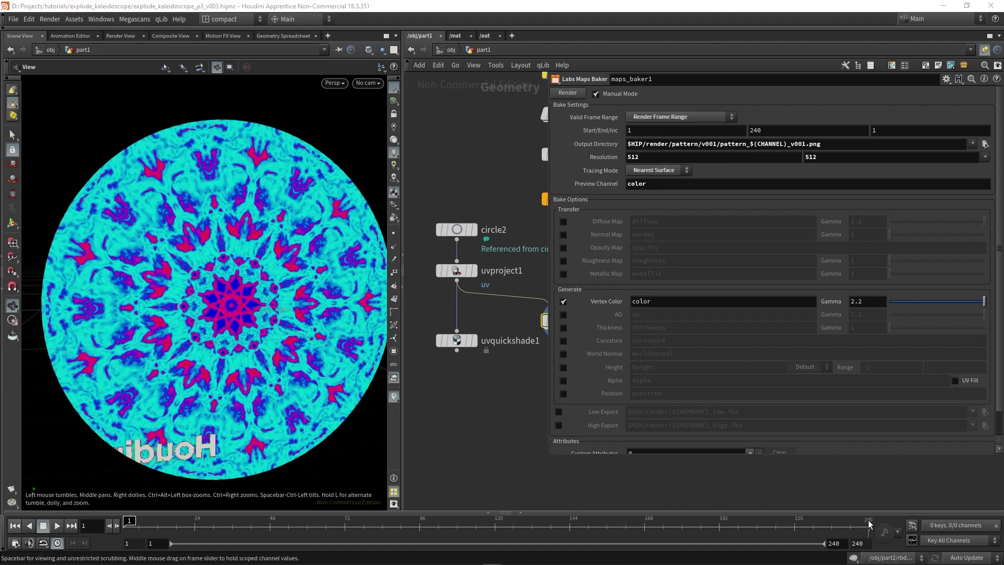
drag(763, 131, 560, 130)
text(100)
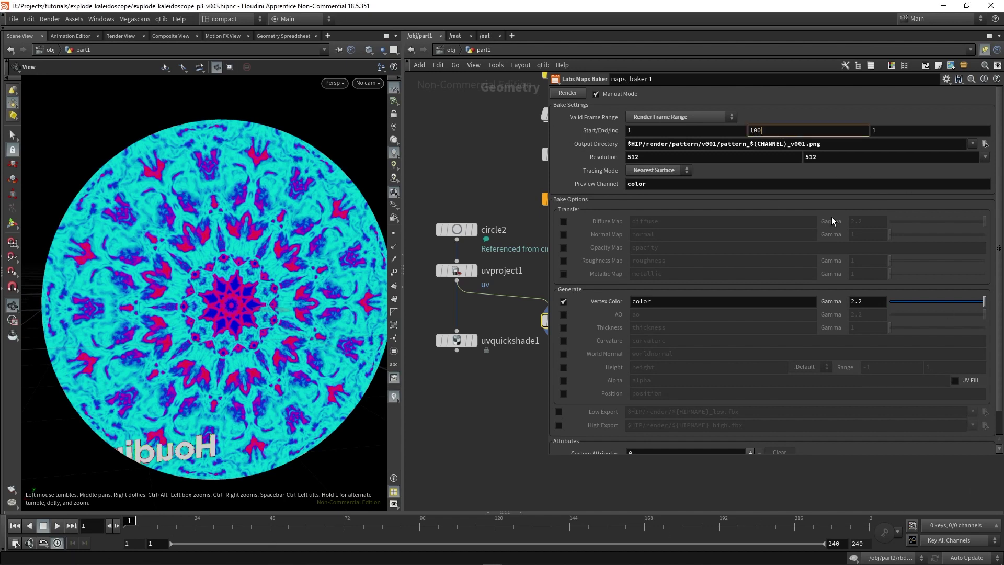
key(Return)
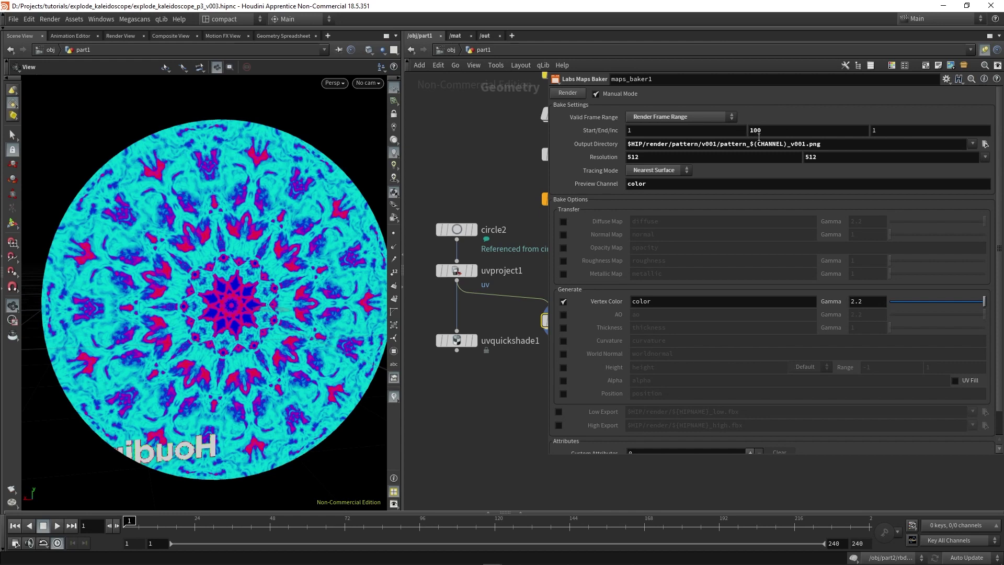
Insert the padded frame variable $F4 before the .png extension in maps_baker1's Output Directory and check the expanded path
click(808, 145)
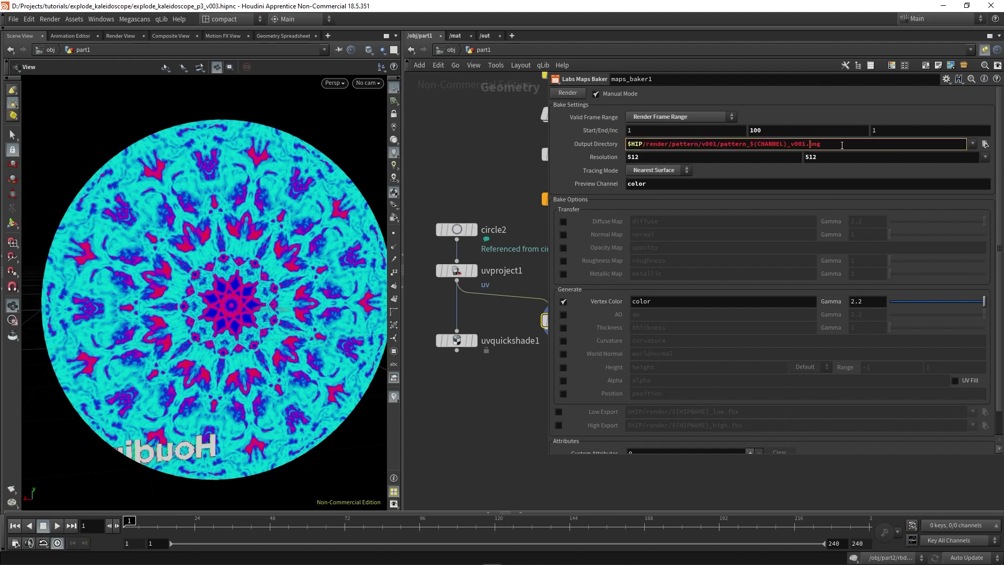
text($F4.)
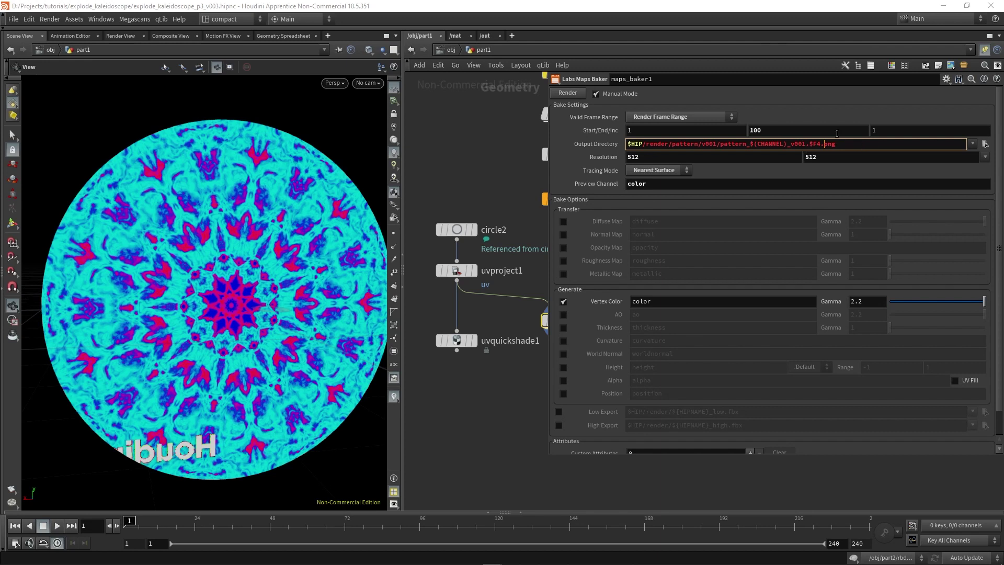
key(Return)
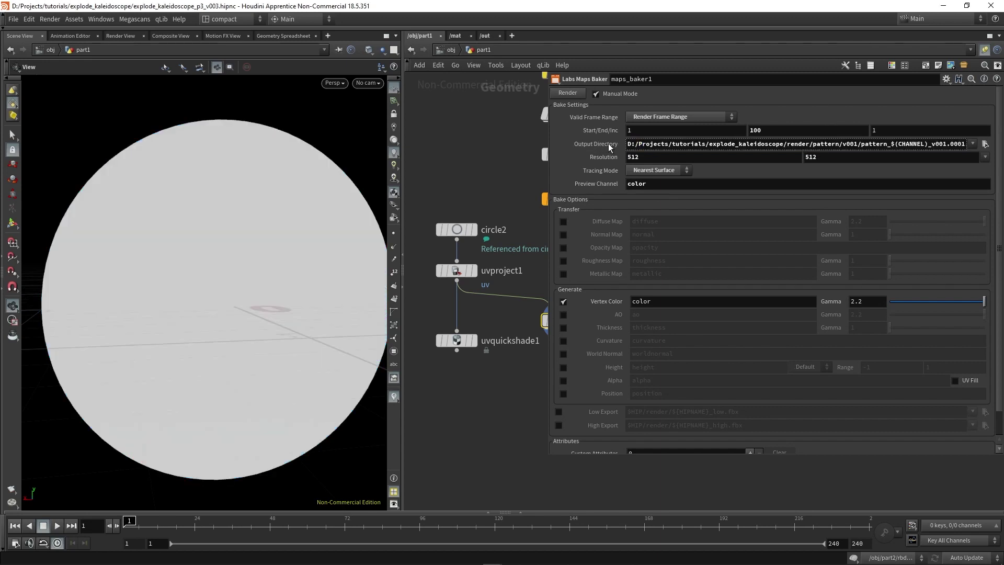
drag(547, 122, 407, 142)
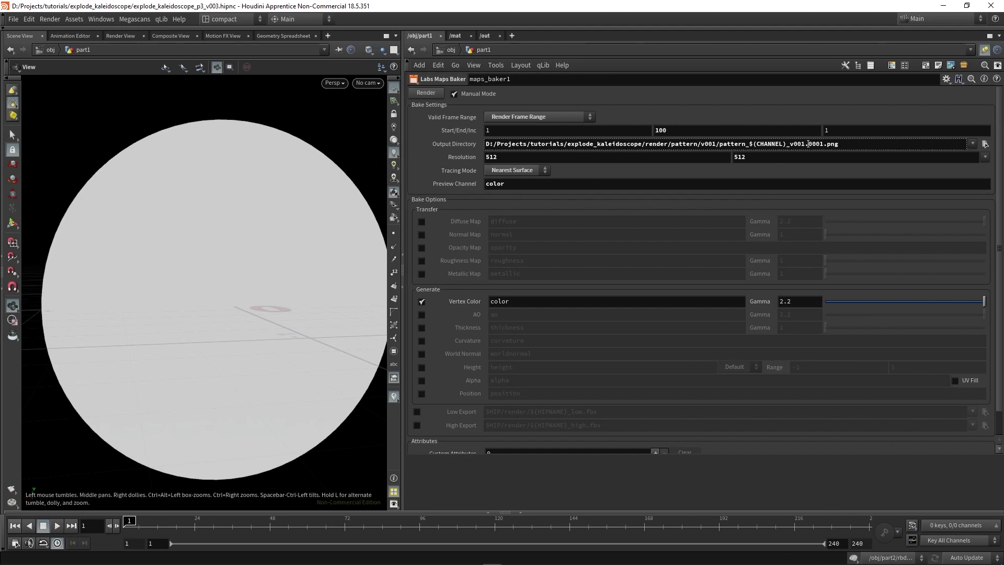
drag(177, 521, 216, 522)
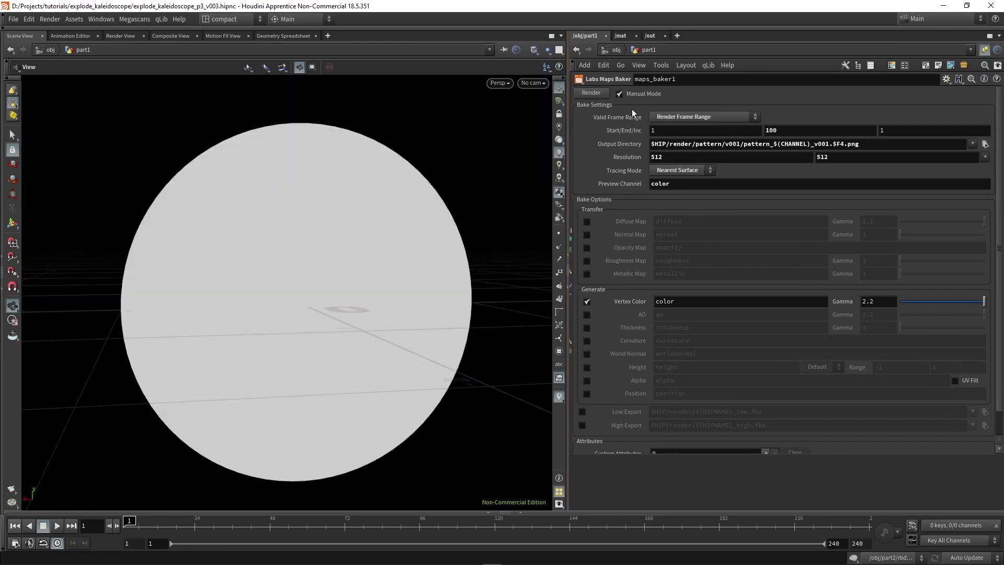
Render the maps_baker1 sequence, scrub the pattern to frame 49 and check the baked PNG files in $HIP/render/pattern/v001
click(591, 94)
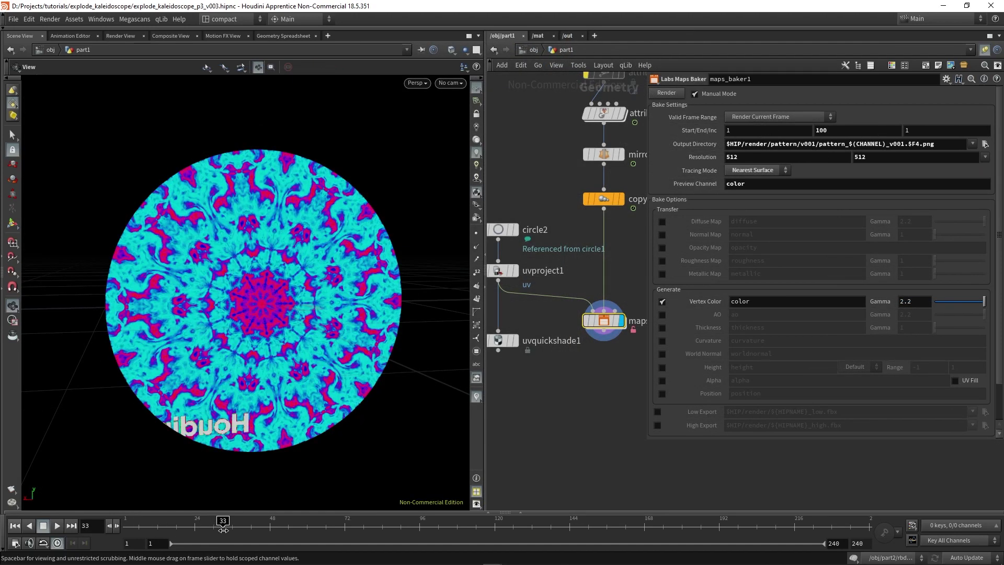
drag(232, 530, 272, 530)
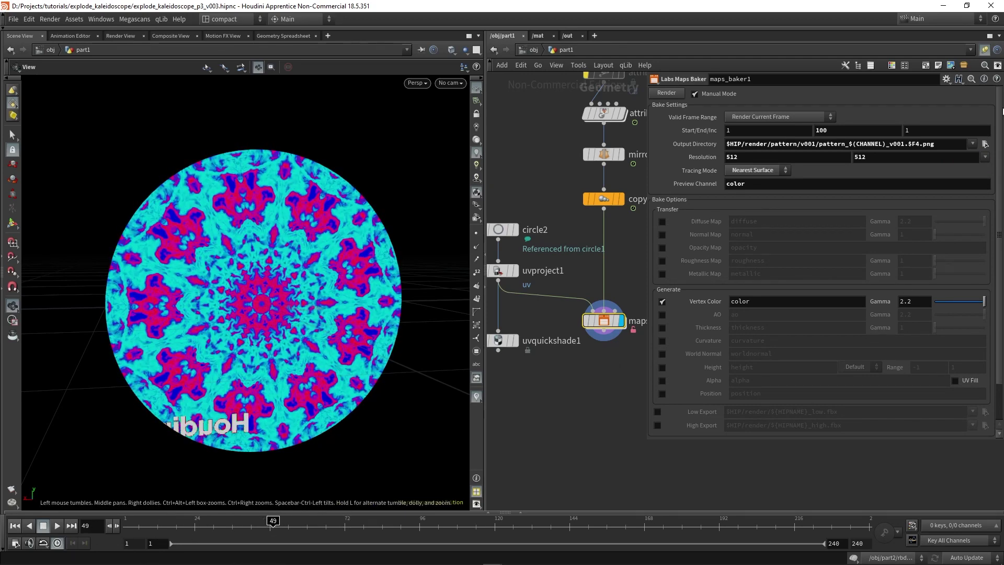
click(984, 144)
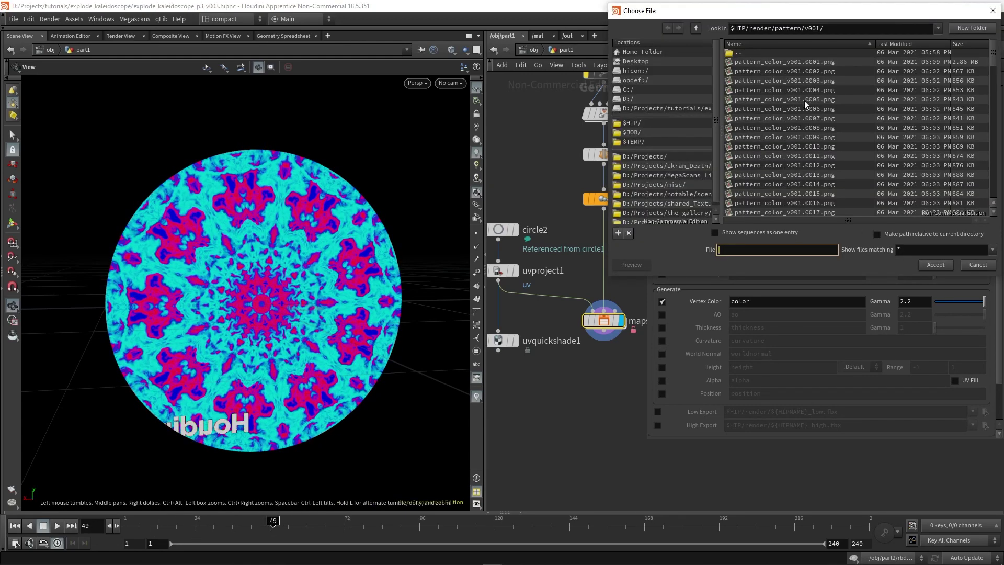
click(976, 265)
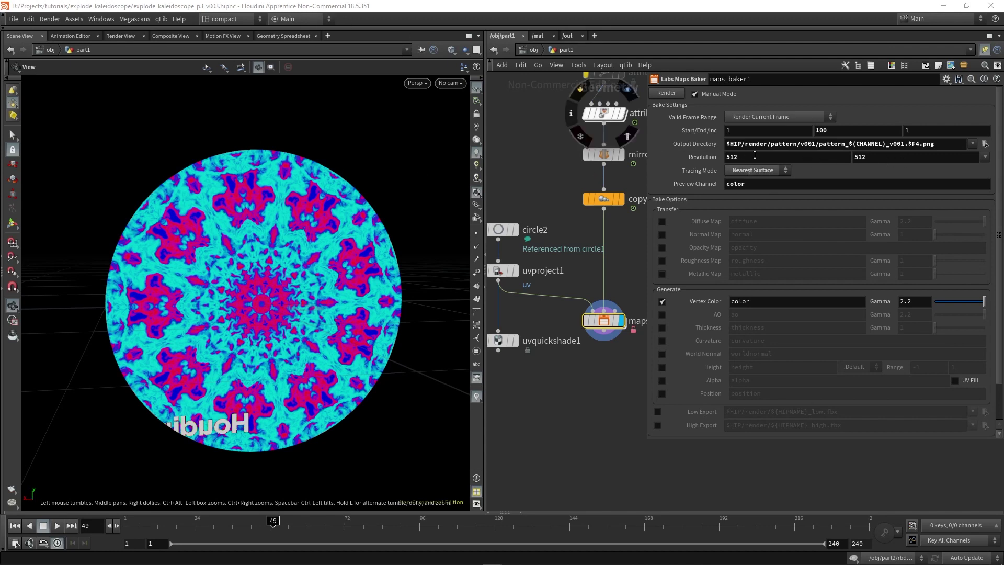
Set maps_baker1's bake resolution to 920 by 920
click(785, 158)
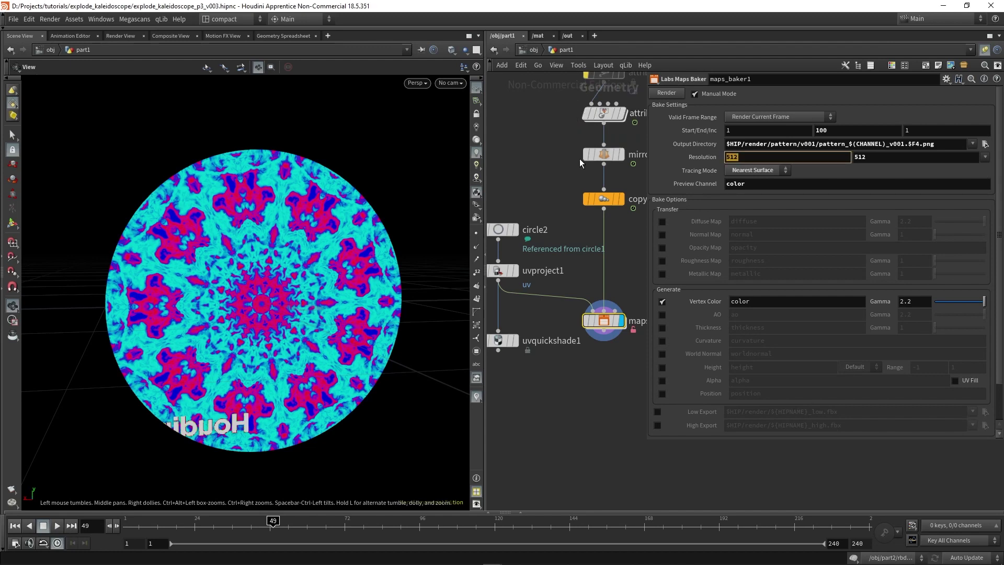
text(920)
key(Tab)
text(9)
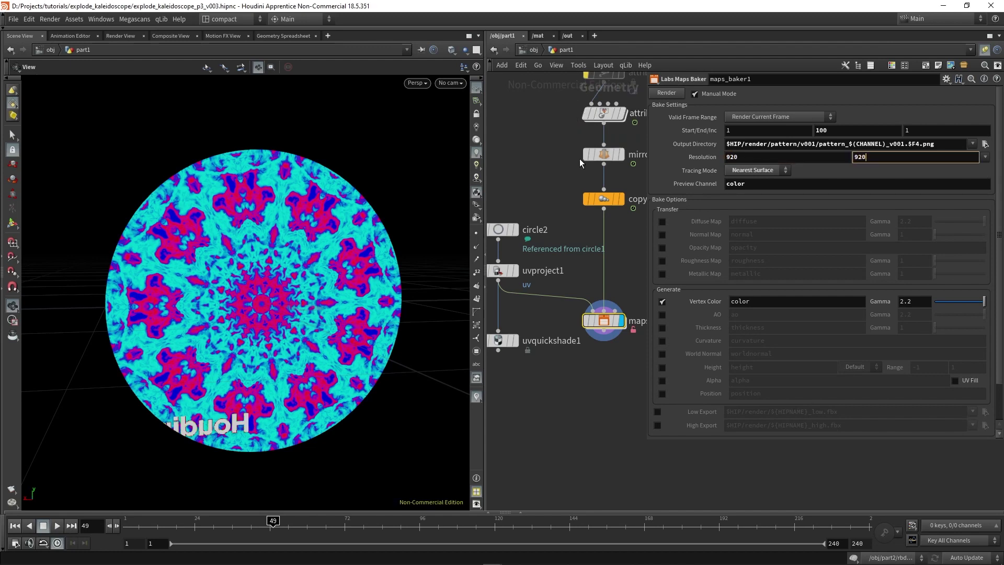
key(Return)
Browse maps_baker1's output folder, expand its path to the full location and select it, leaving the file chooser without a choice
scroll(588, 407, down, 4)
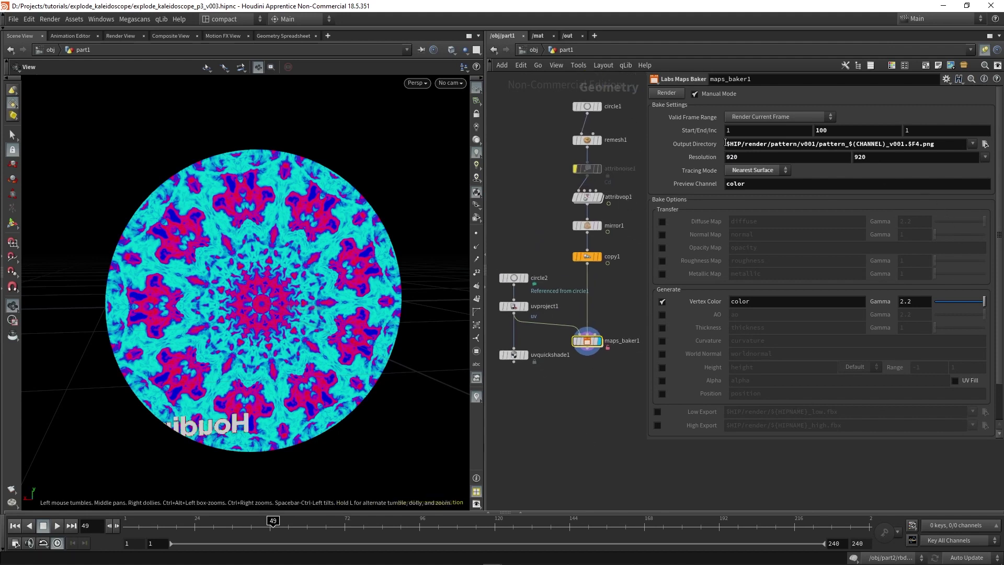
click(984, 145)
right_click(790, 28)
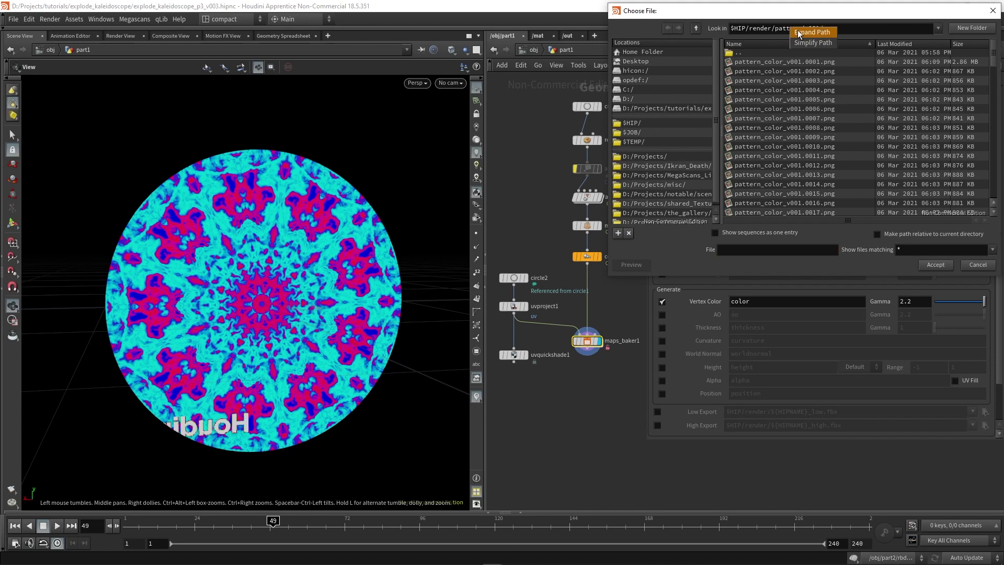
click(799, 32)
triple_click(804, 28)
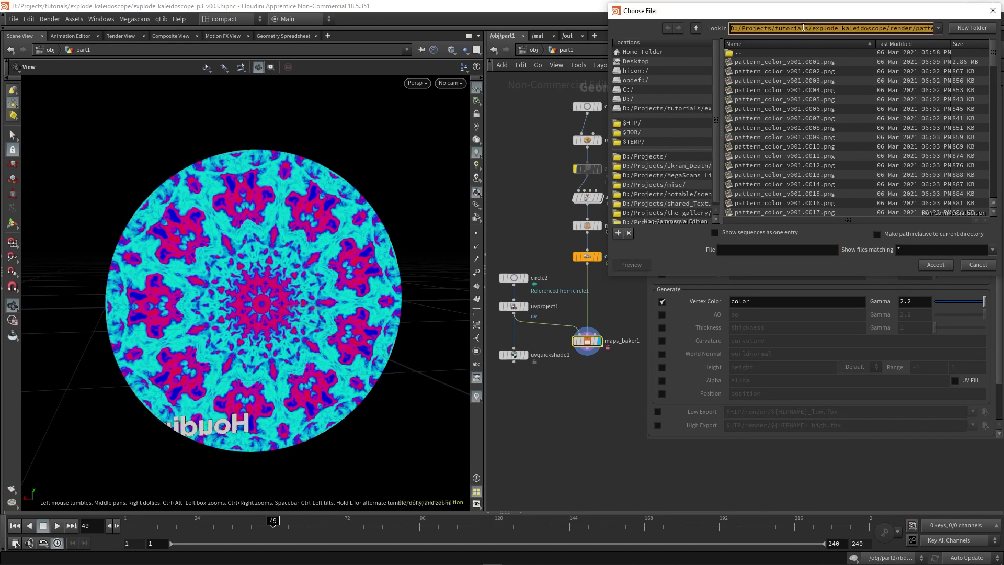
click(977, 265)
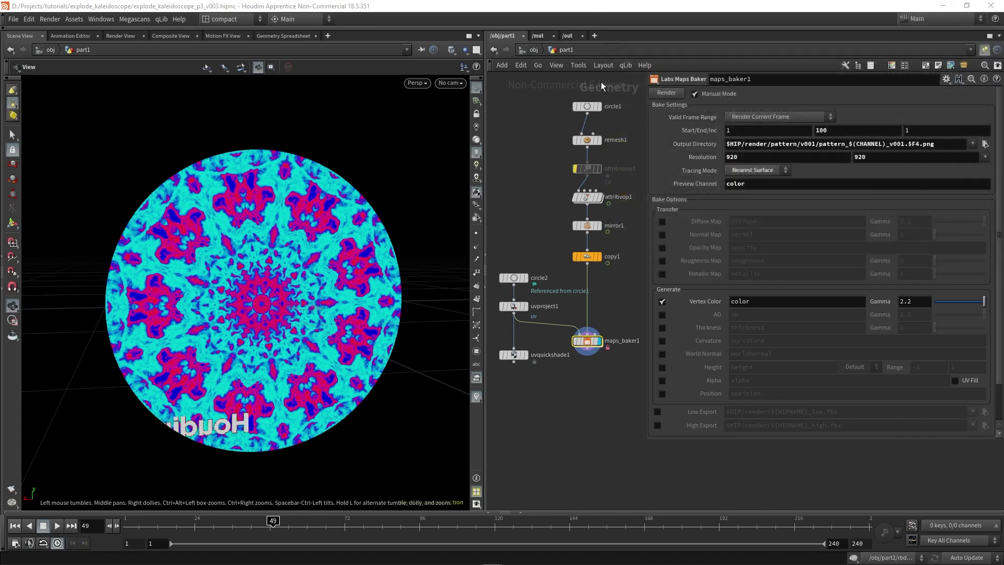
Open the part2 network with room for its nodes and view the whole exploding disc from an angle
click(534, 49)
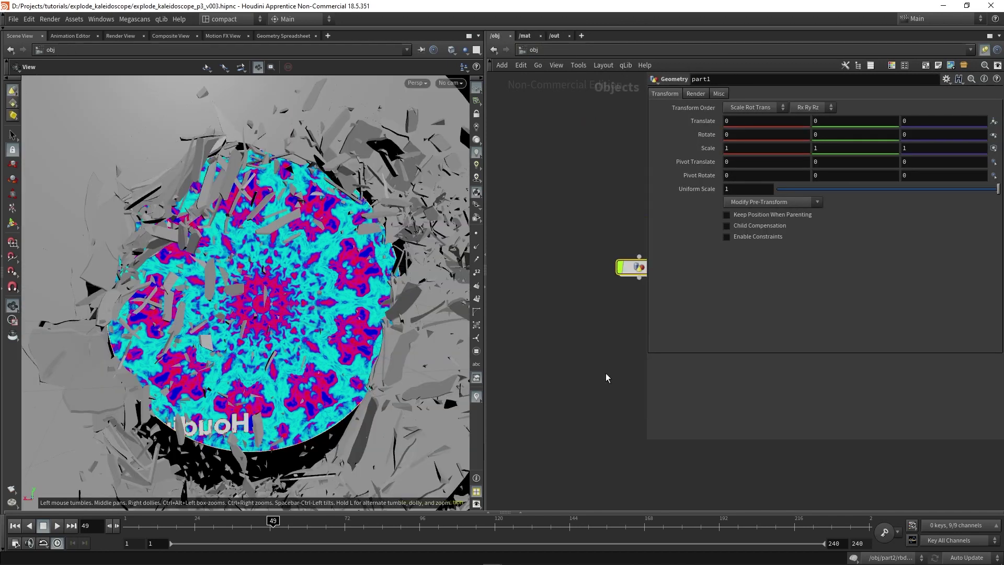
double_click(615, 332)
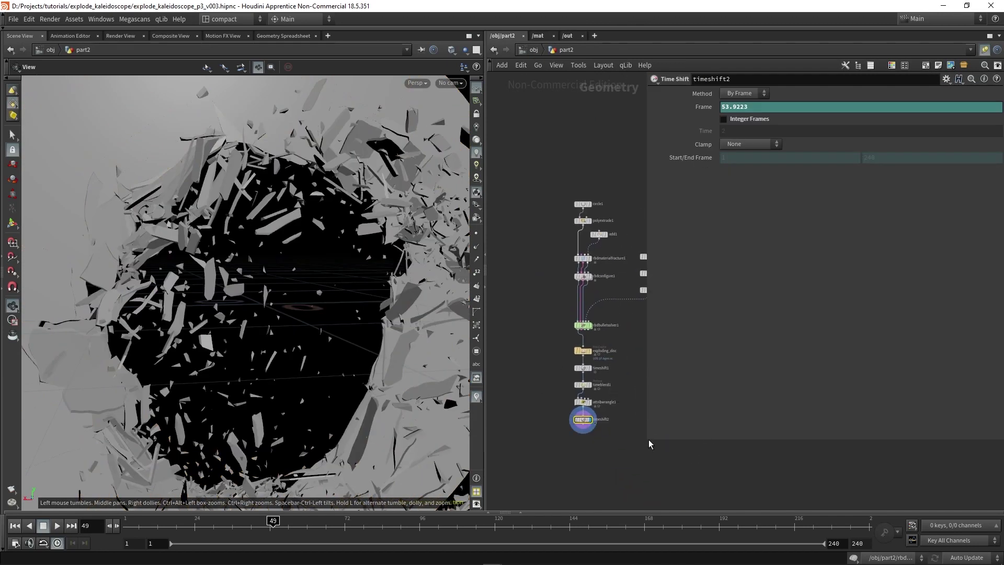
drag(648, 441, 735, 391)
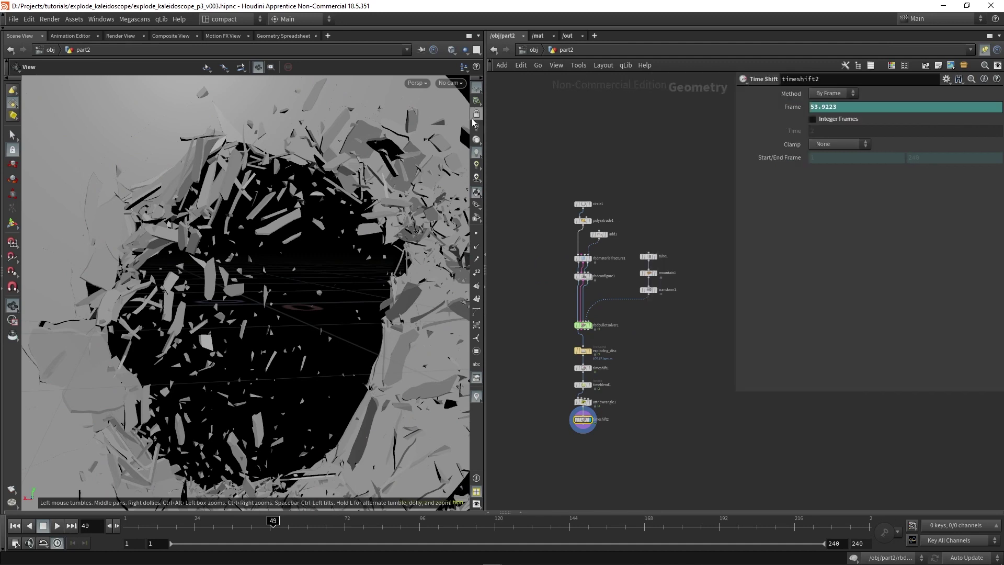
drag(485, 145, 465, 146)
right_drag(225, 484, 201, 324)
drag(255, 297, 283, 301)
scroll(250, 371, up, 3)
mouse_move(245, 376)
mouse_down()
mouse_move(246, 454)
mouse_move(245, 375)
mouse_up()
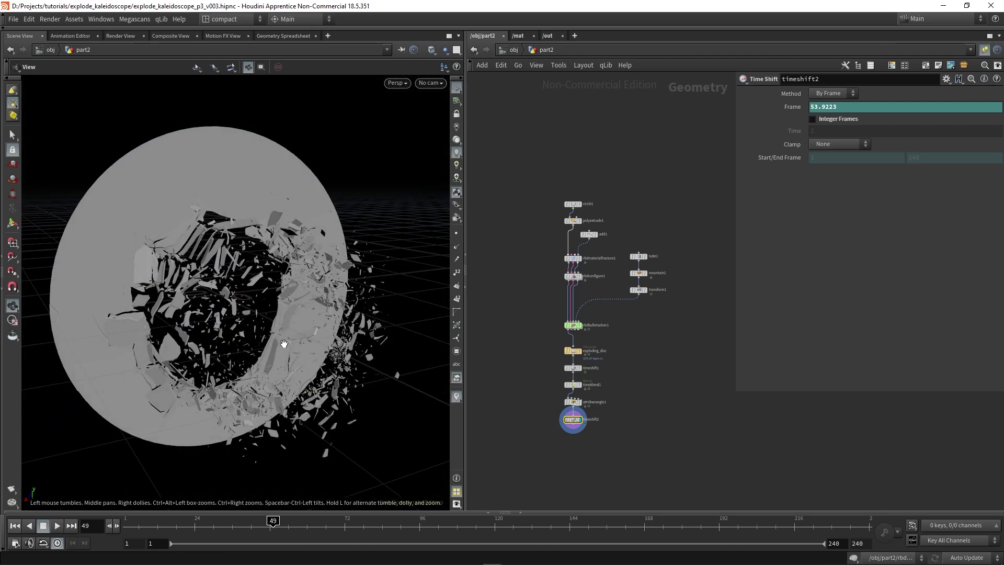
middle_drag(283, 344, 295, 340)
drag(296, 340, 329, 334)
Add a UV Project node between rbdmaterialfracture1 and rbdconfigure1 and display its result
scroll(609, 353, up, 5)
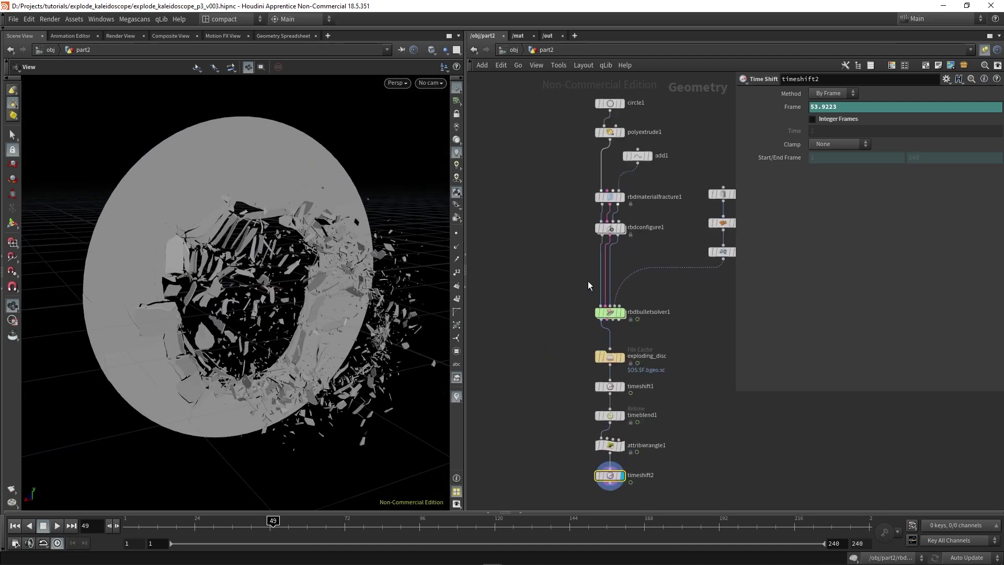
scroll(606, 232, up, 2)
drag(606, 232, 610, 256)
key(Tab)
text(uv)
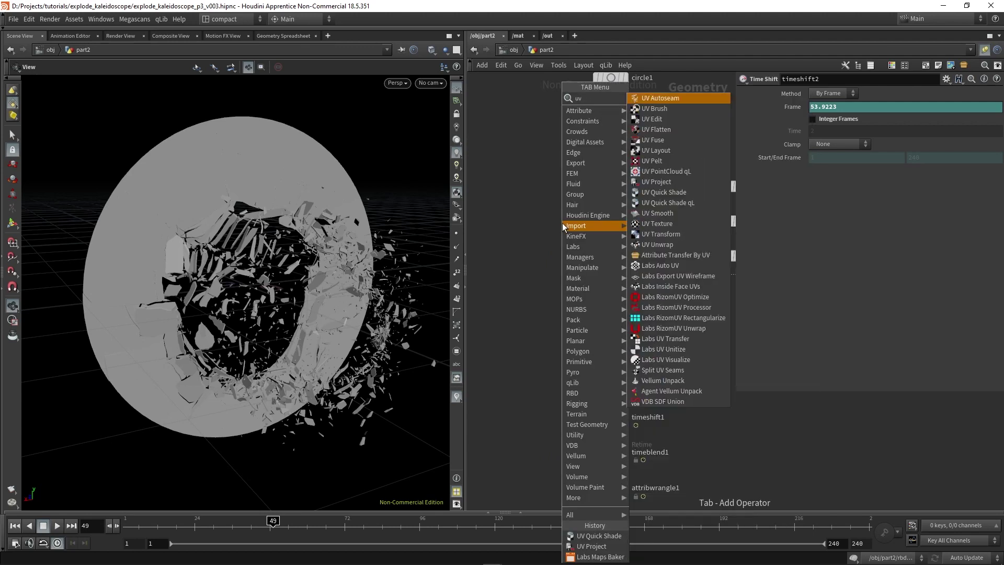
text(pro)
key(Return)
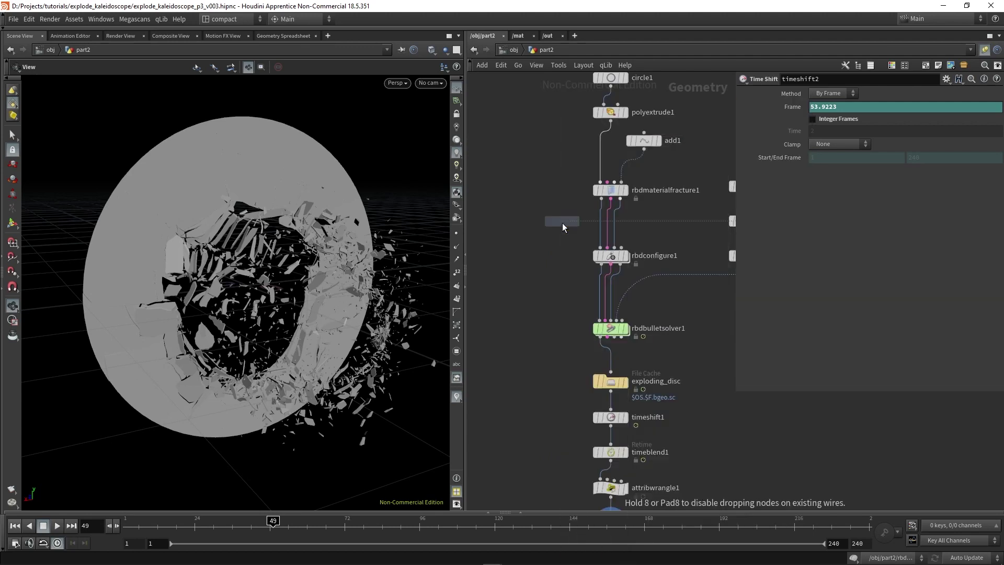
click(562, 223)
drag(562, 225, 588, 228)
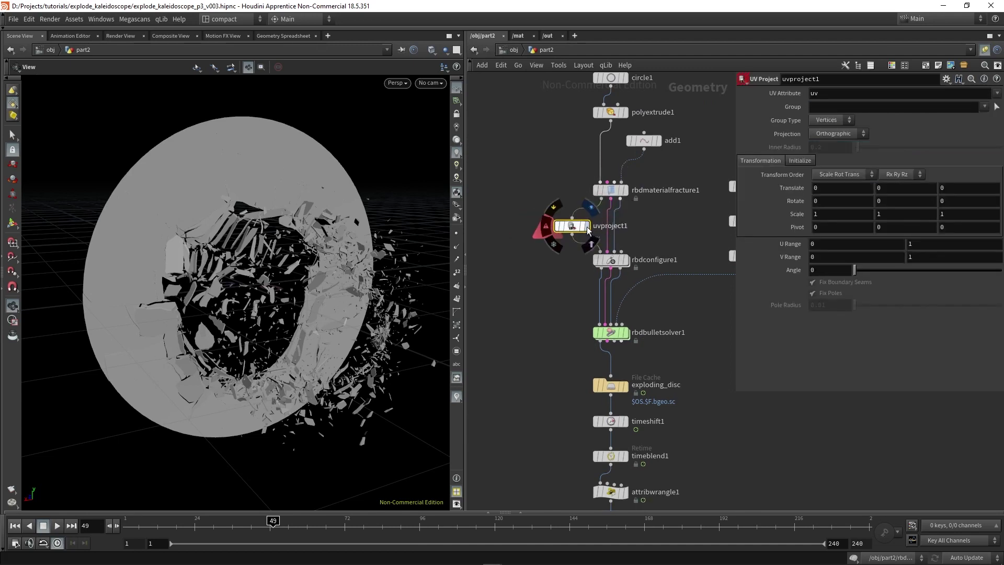
click(589, 228)
Initialize uvproject1's orthographic projection to the best plane and inspect its projection frame around the fractured disc
click(800, 161)
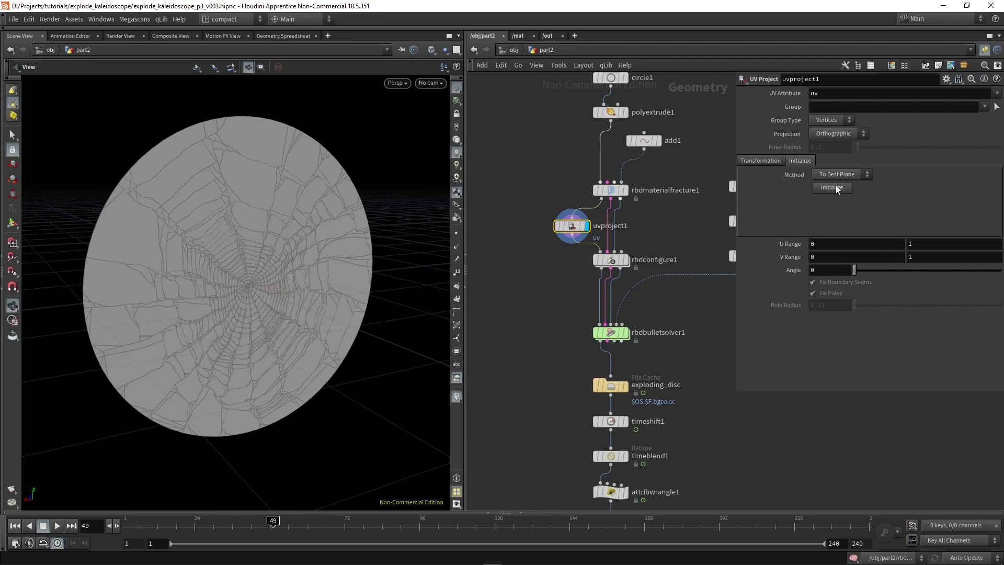
click(13, 224)
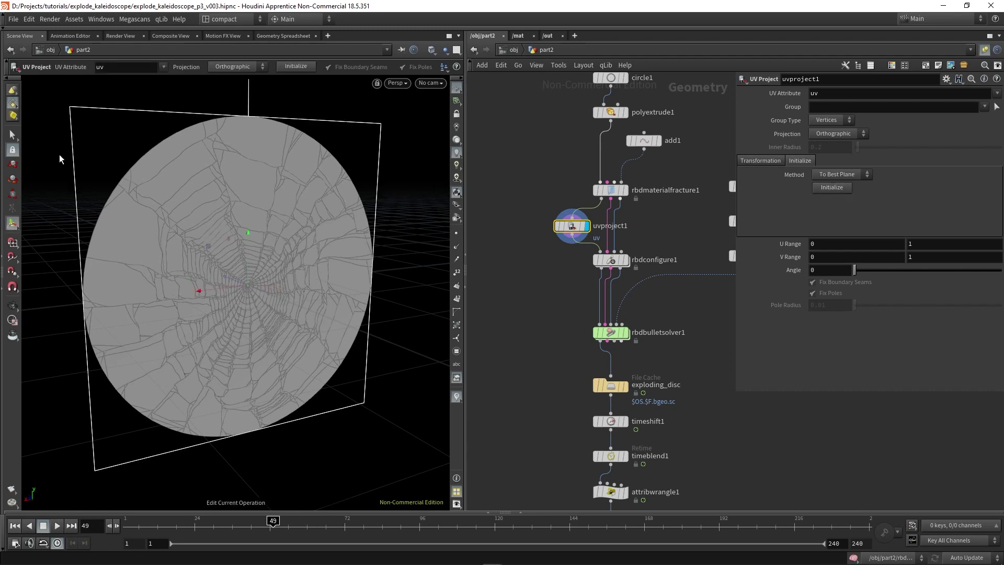
scroll(181, 428, down, 1)
drag(179, 428, 184, 415)
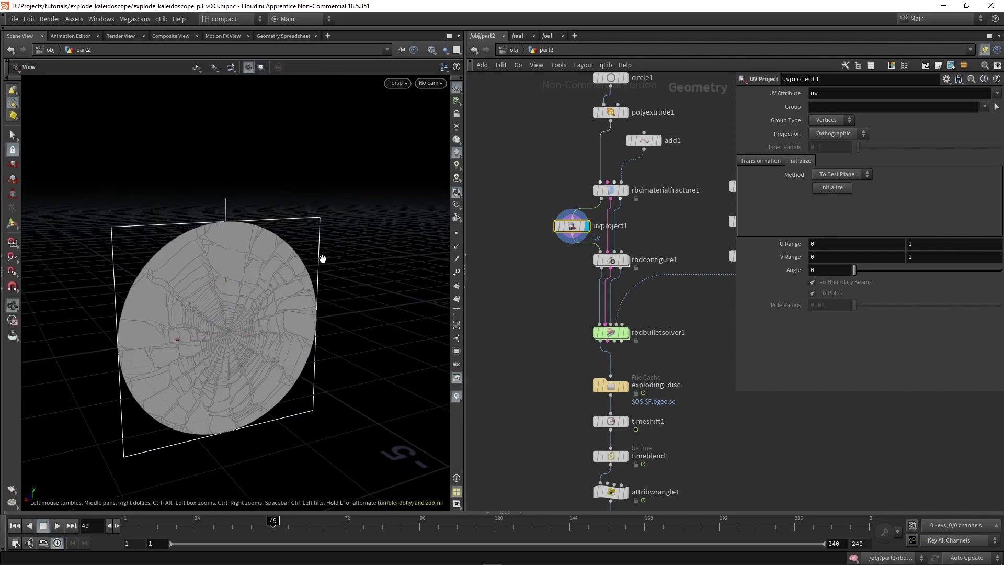
drag(325, 280, 350, 190)
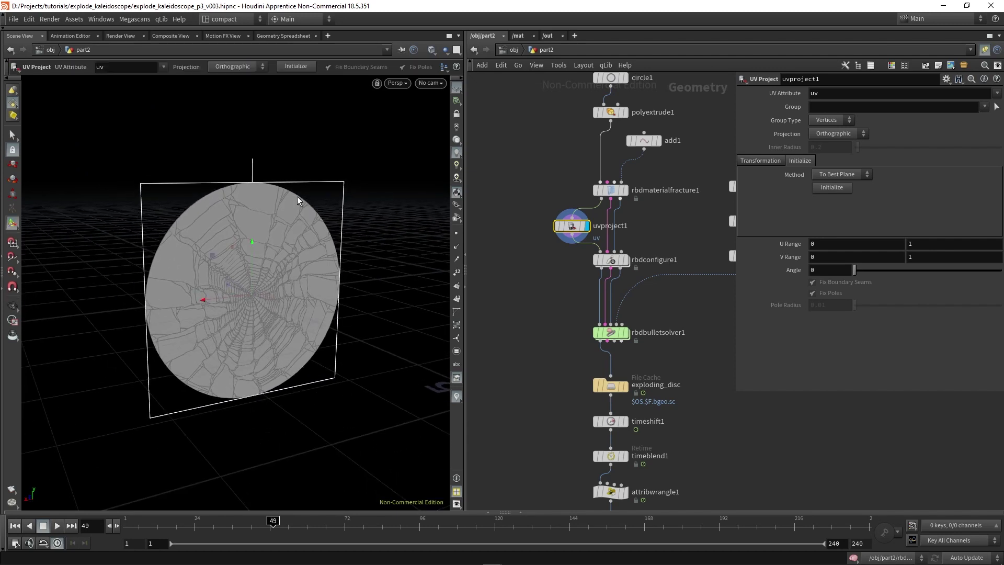
mouse_move(280, 290)
mouse_down()
mouse_move(314, 358)
mouse_move(381, 337)
mouse_move(262, 287)
mouse_up()
key(Return)
Check uvproject1's node information for the uv vertex attribute
middle_drag(578, 313, 563, 269)
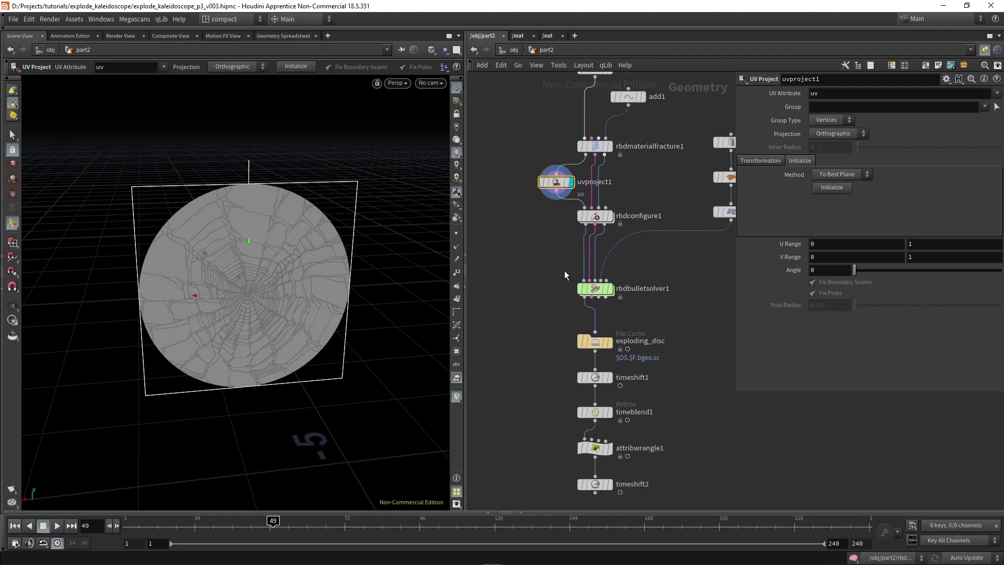
mouse_move(550, 182)
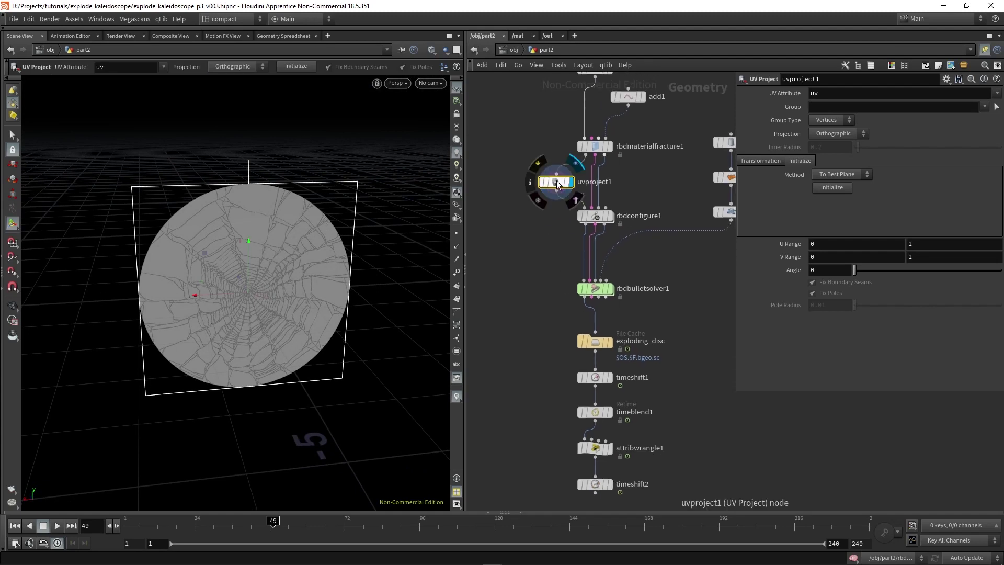
middle_click(558, 182)
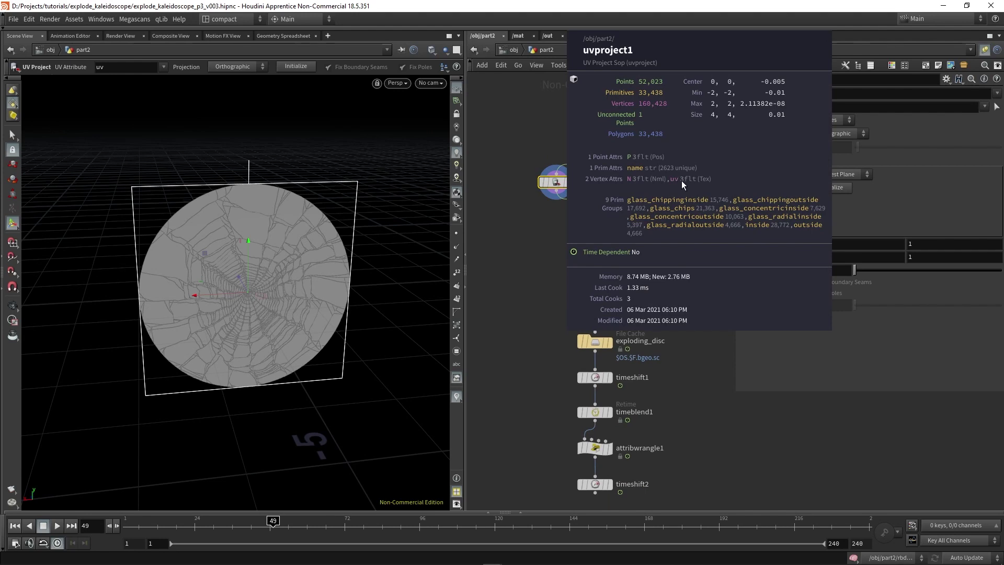
Select the exploding_disc file cache and display its cached simulation
middle_drag(530, 314, 525, 243)
click(591, 272)
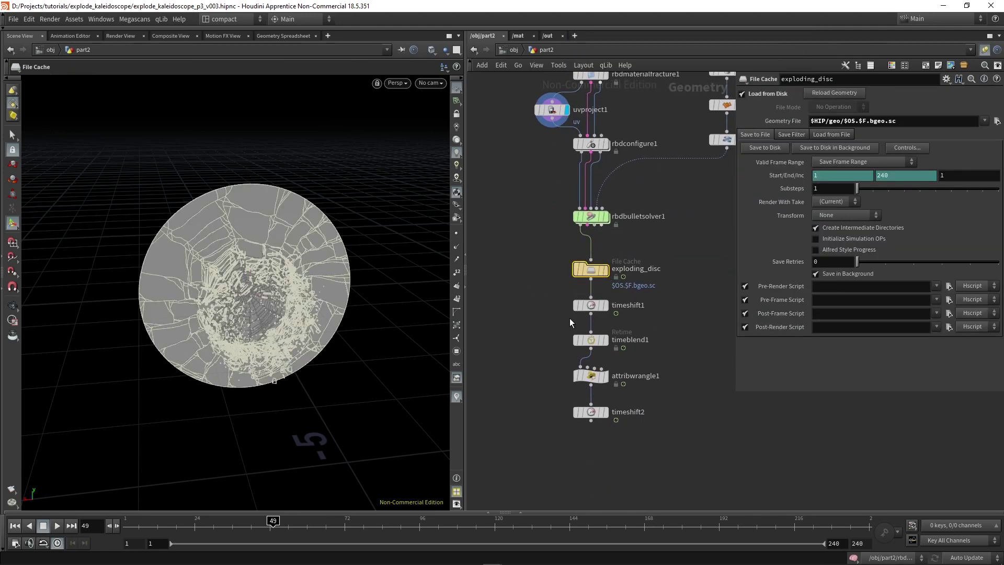
click(605, 271)
scroll(605, 273, up, 1)
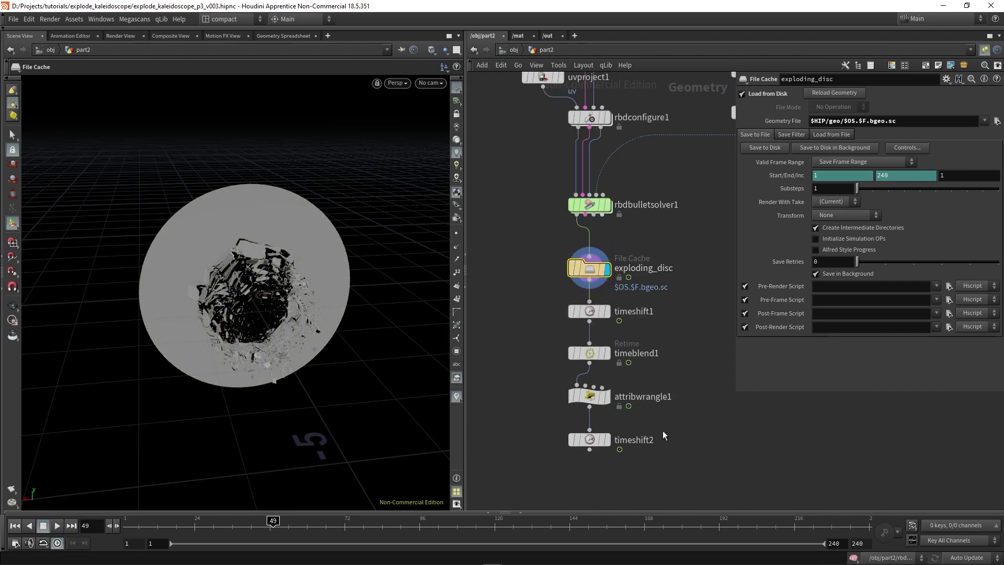
Display the timeshift2 result and append a Material node after it, showing the new node's output
middle_drag(663, 431, 675, 371)
click(617, 380)
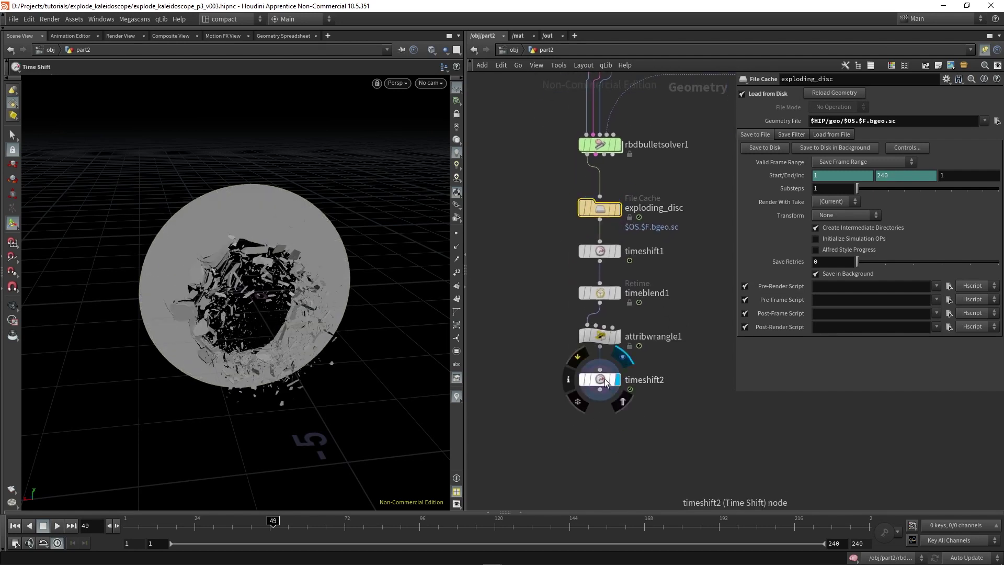
click(603, 379)
middle_drag(610, 439, 619, 390)
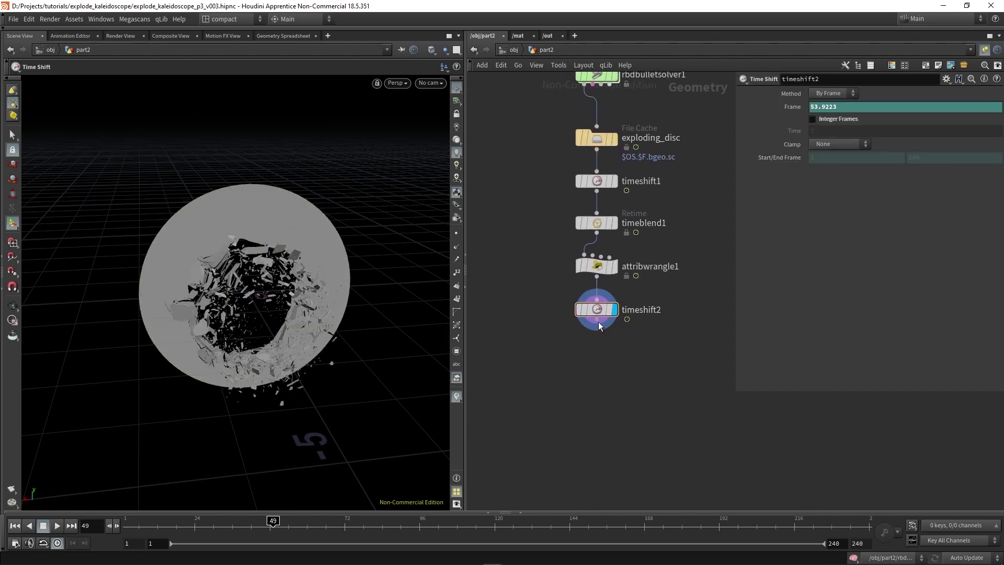
key(Tab)
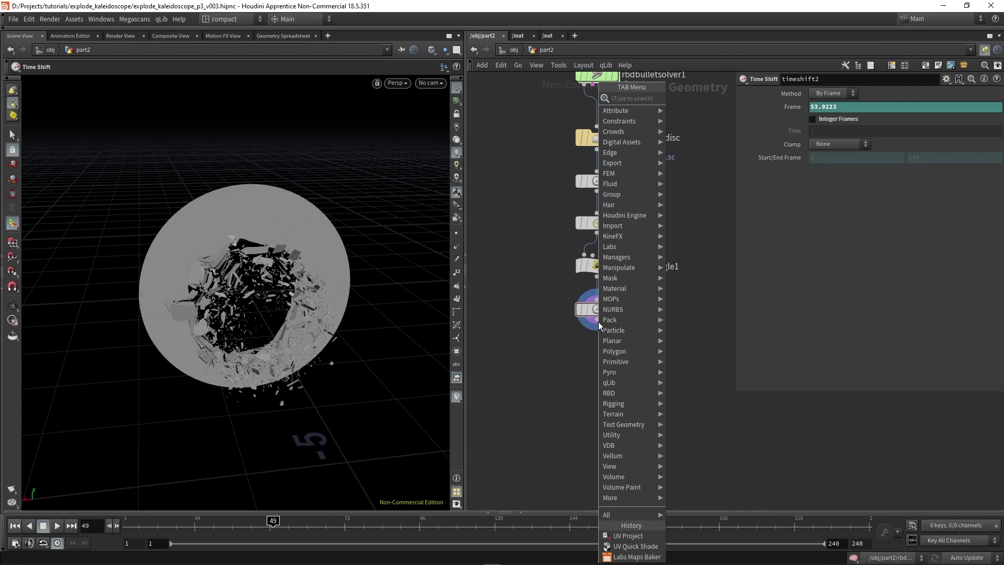
text(mater)
key(Return)
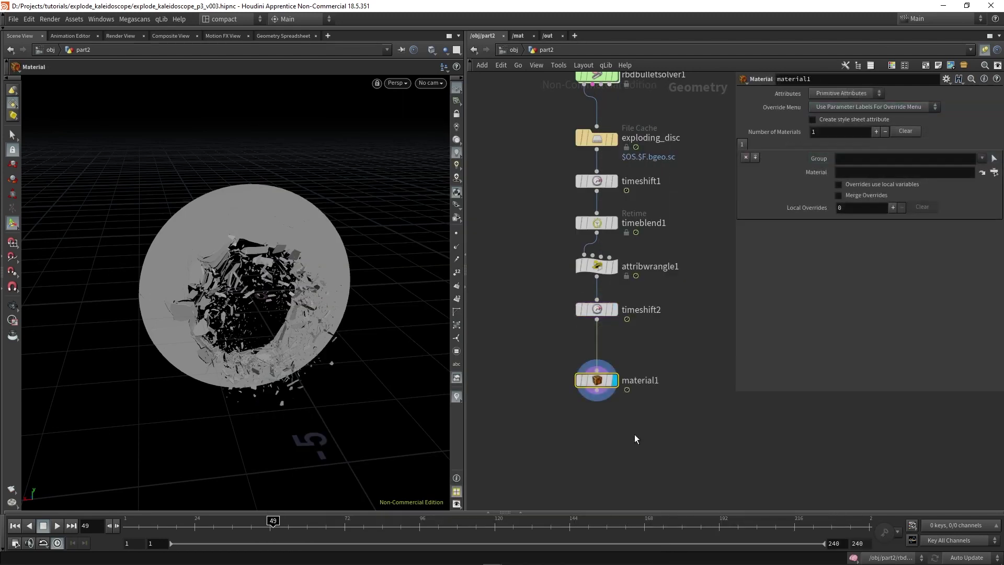
middle_drag(635, 434, 640, 380)
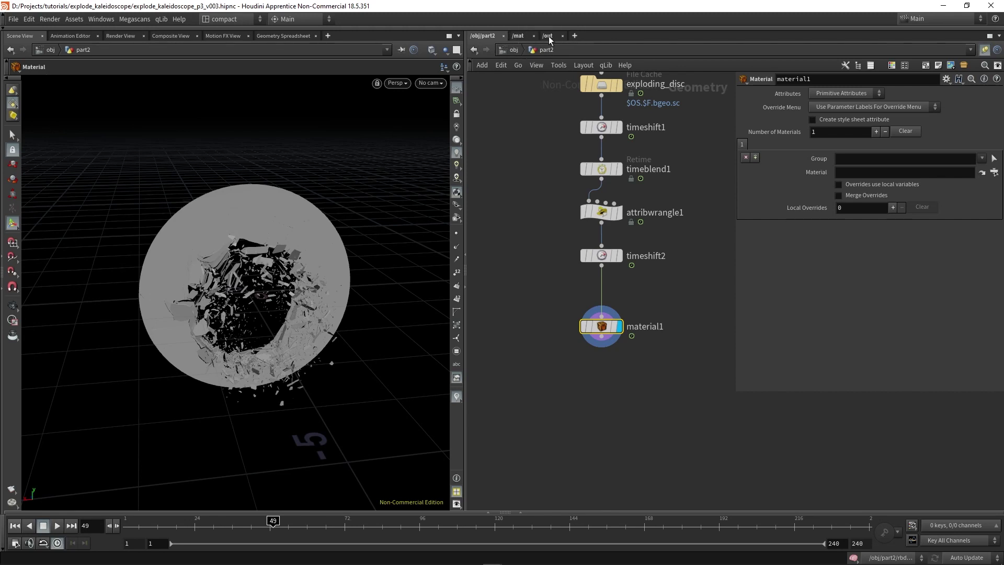
Open an additional network view and switch it to the mat network
click(574, 36)
mouse_move(593, 61)
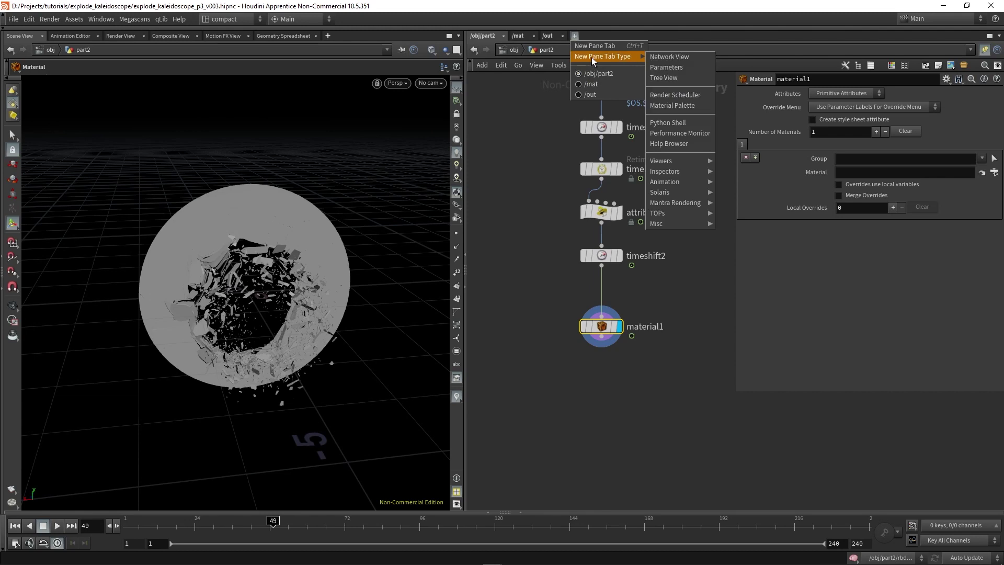
click(668, 57)
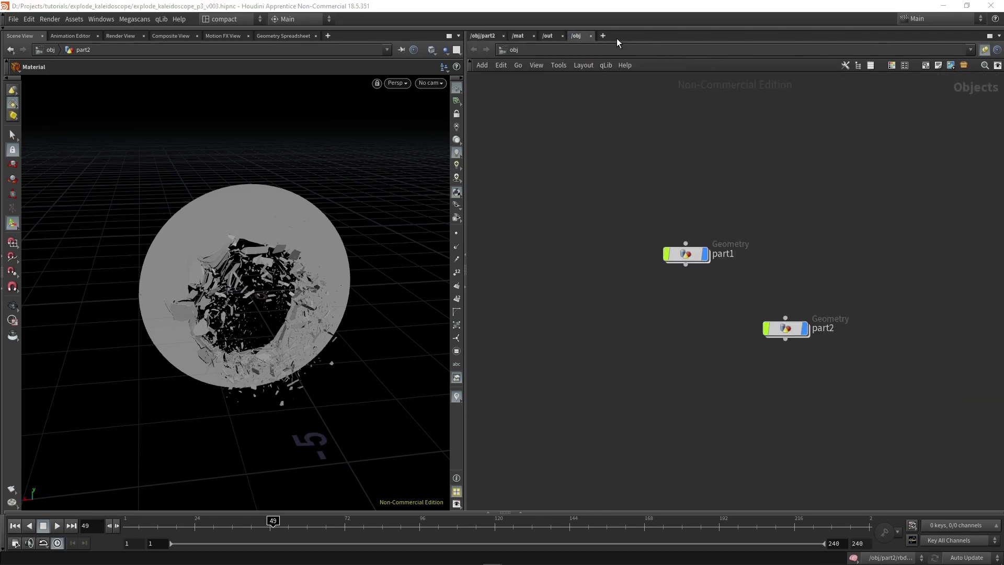
click(576, 42)
click(576, 87)
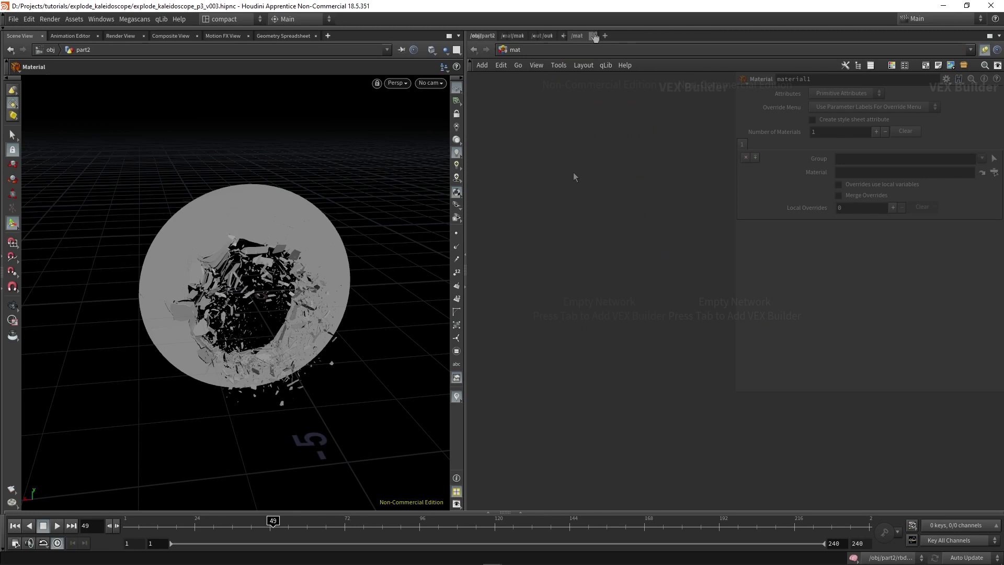
Add a Principled Shader in the mat network and rename it disc
key(Tab)
text(princ)
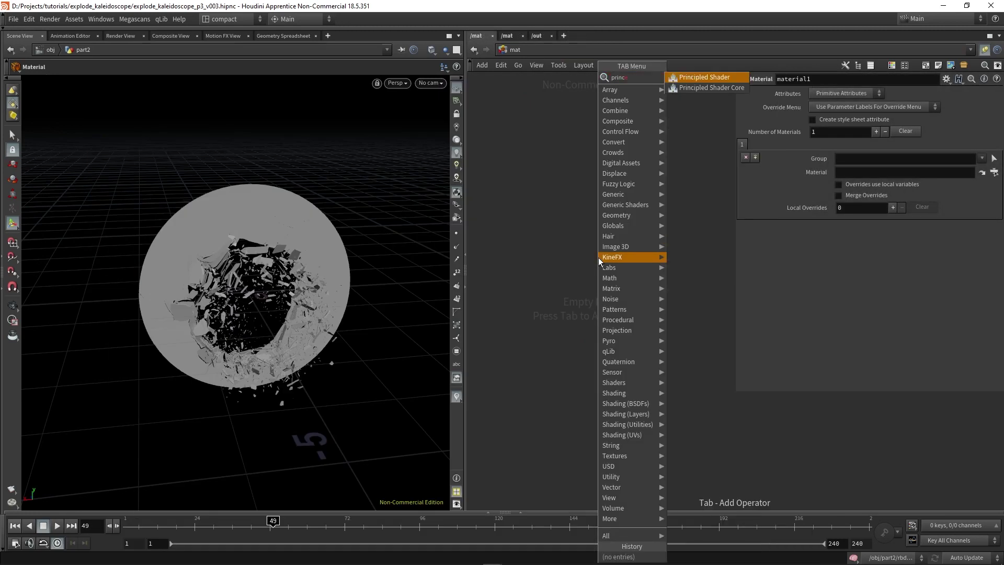
key(Return)
click(586, 245)
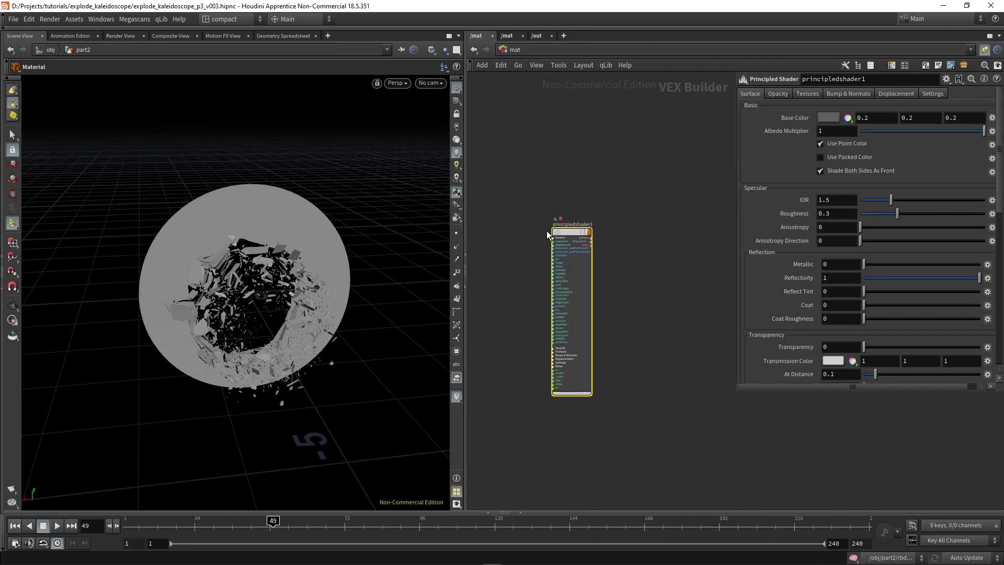
double_click(586, 219)
text(disc)
key(Return)
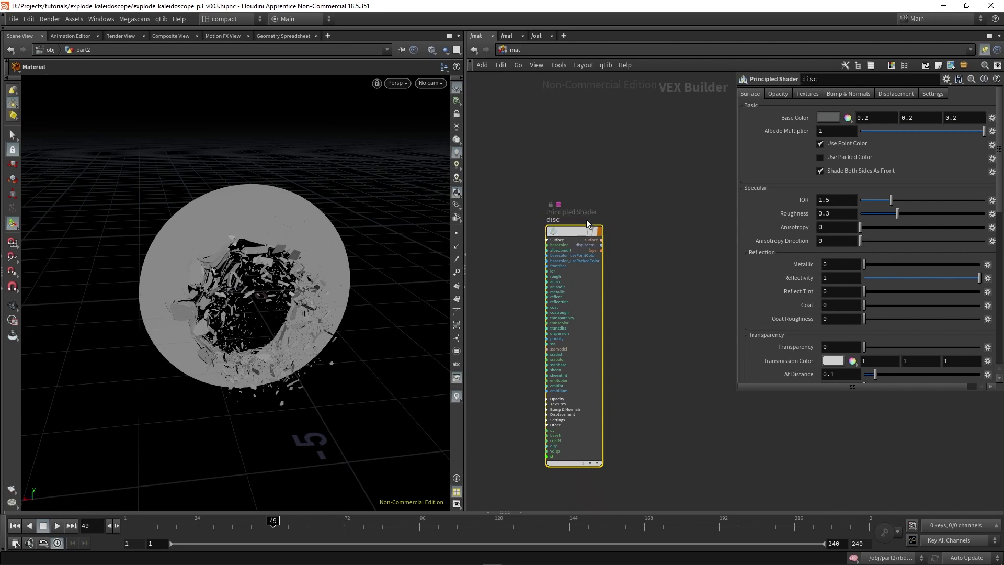
Set the disc shader's base color to 1, 1, 1
double_click(880, 117)
text(1)
key(Tab)
text(1)
key(Tab)
text(1)
key(Return)
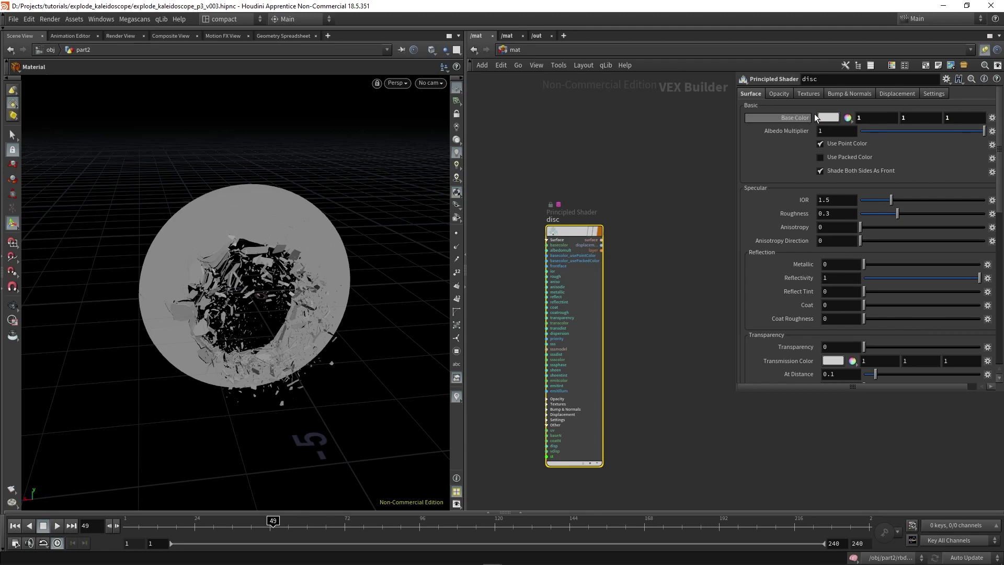
Enable the disc shader's base color texture and load the pattern_color_v001.$F4.png sequence from render/pattern/v001
click(808, 93)
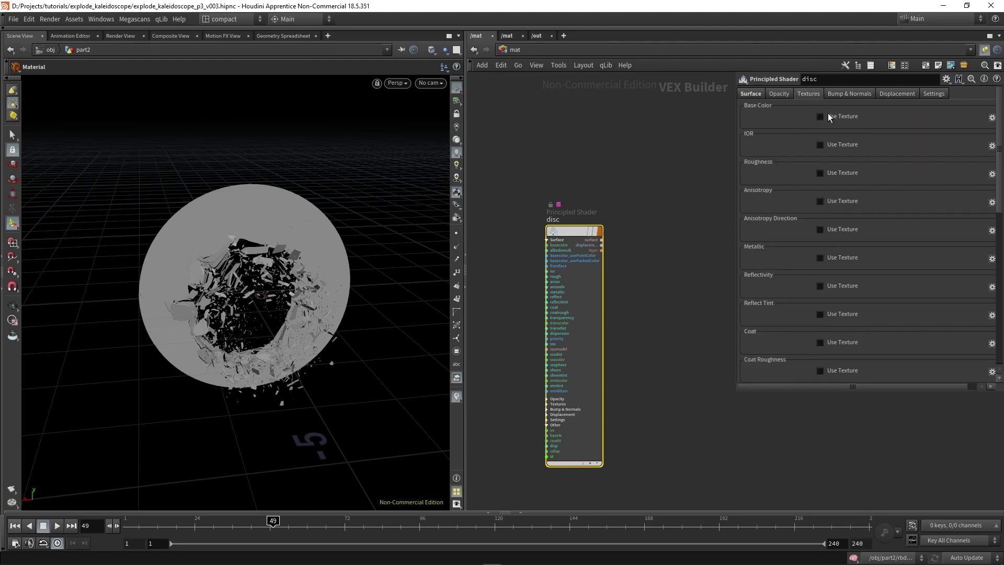
click(820, 117)
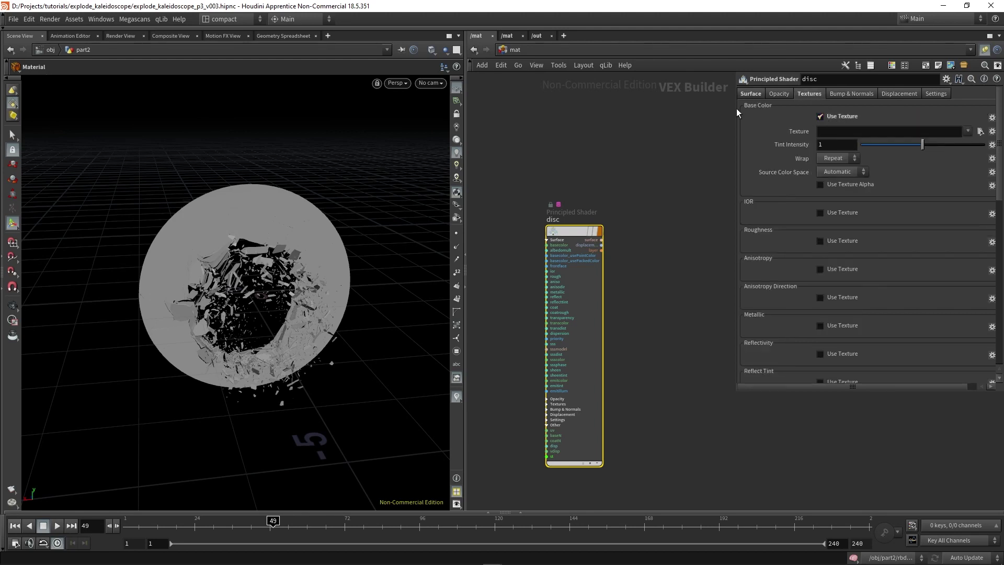
drag(737, 108, 688, 108)
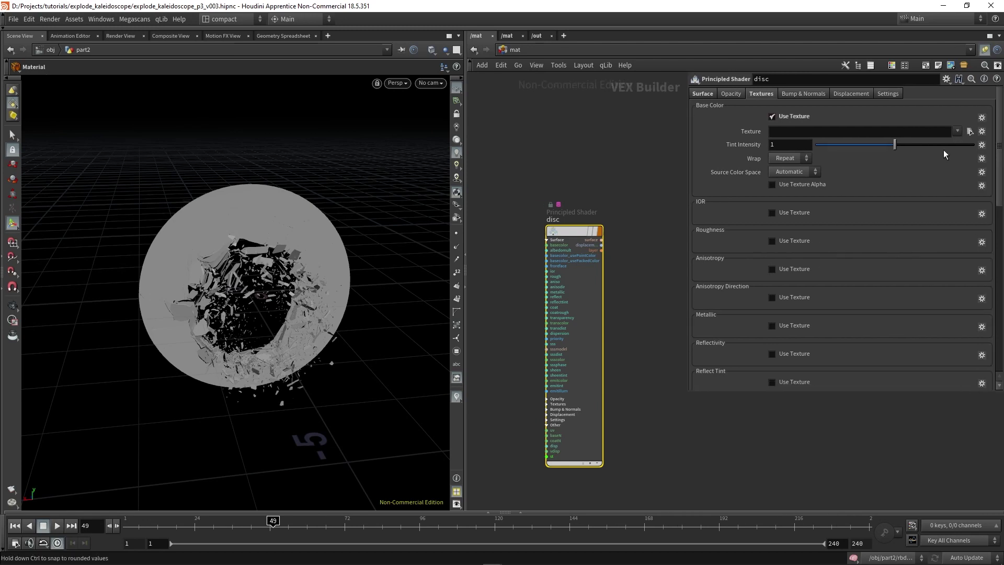
click(970, 132)
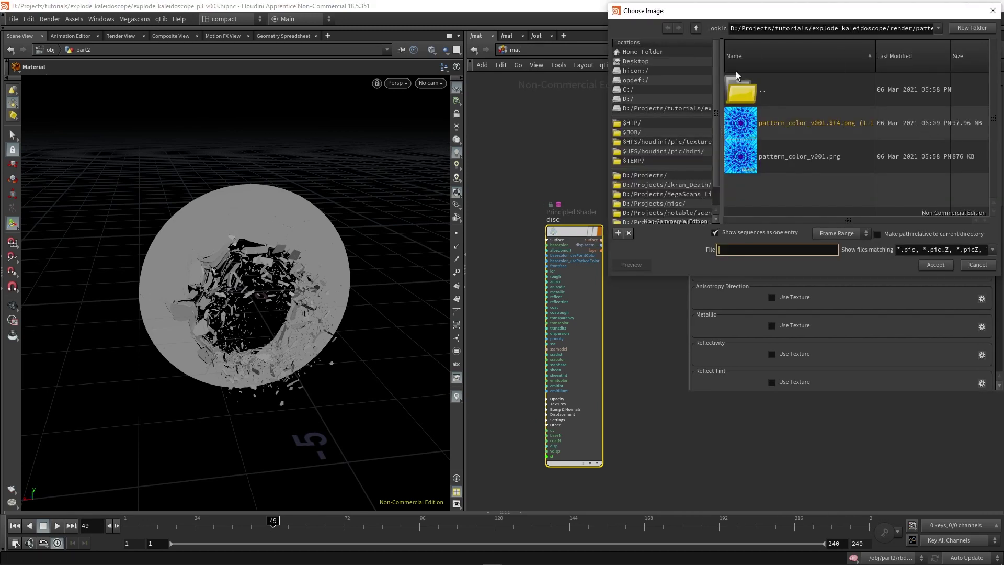
drag(608, 80, 218, 121)
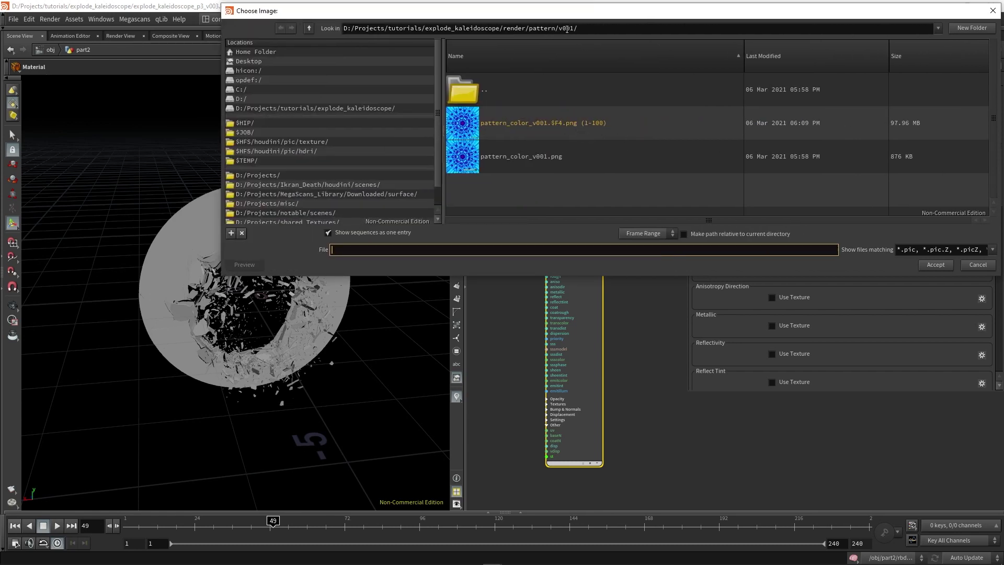
click(695, 123)
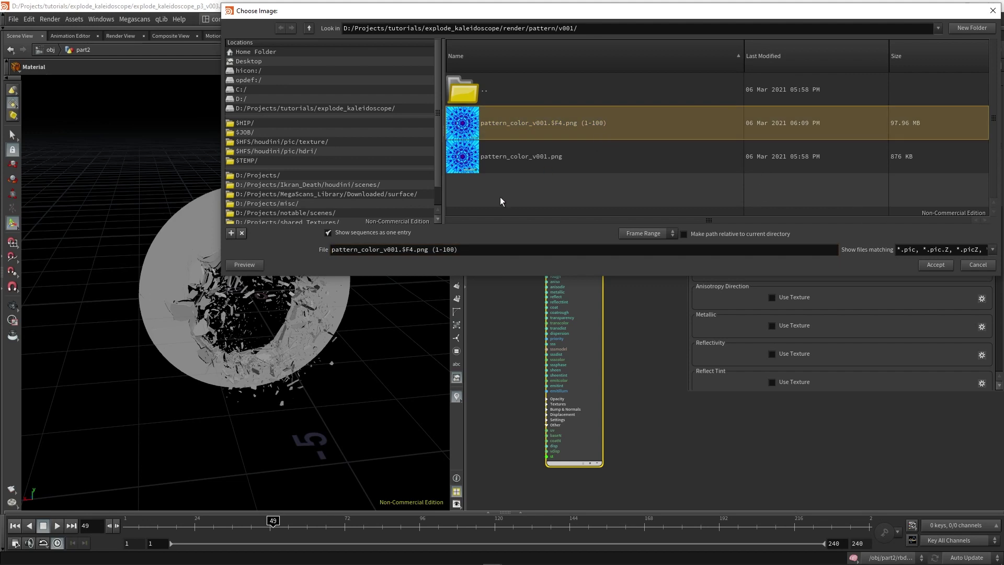
click(363, 234)
scroll(553, 131, down, 5)
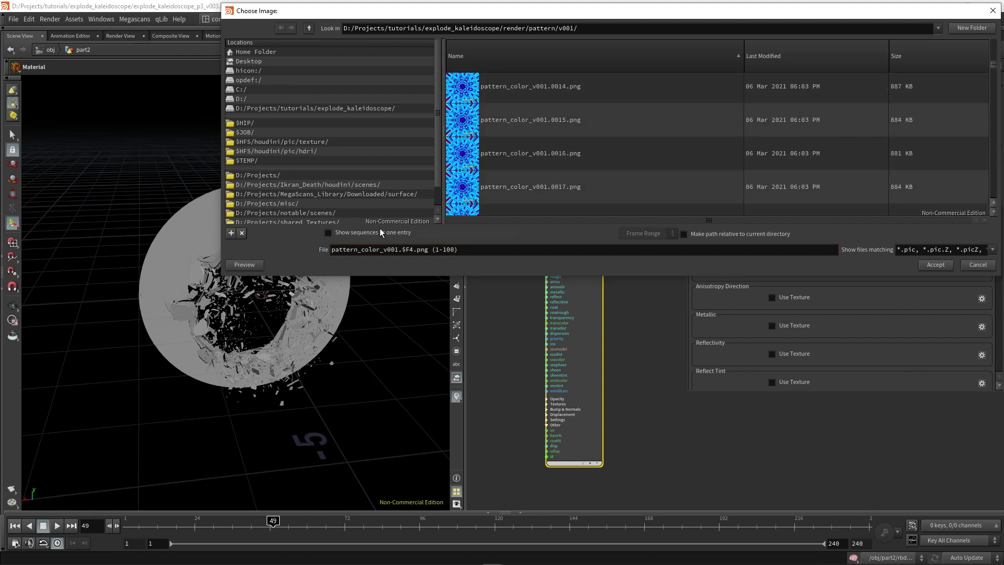
click(328, 232)
click(567, 131)
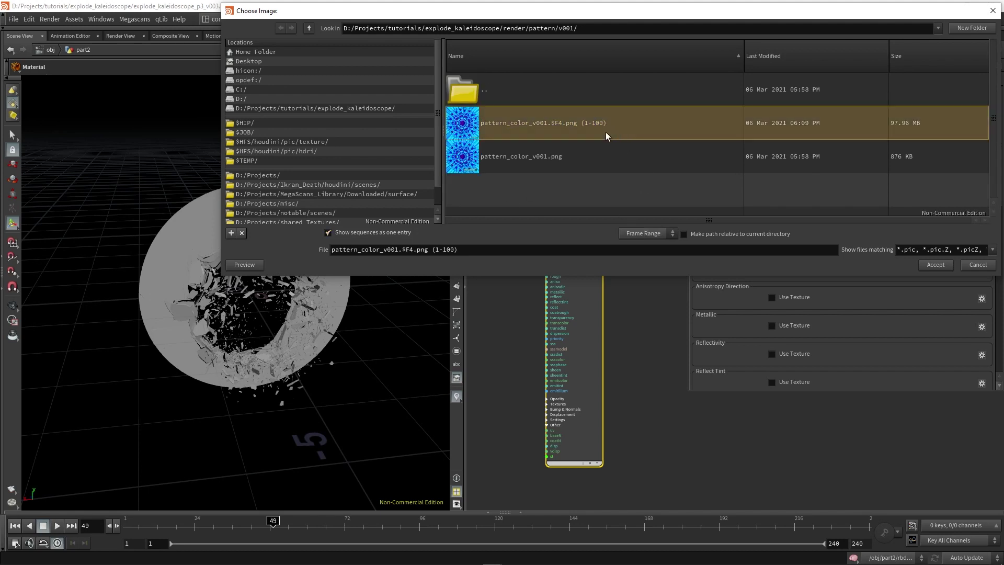
click(934, 267)
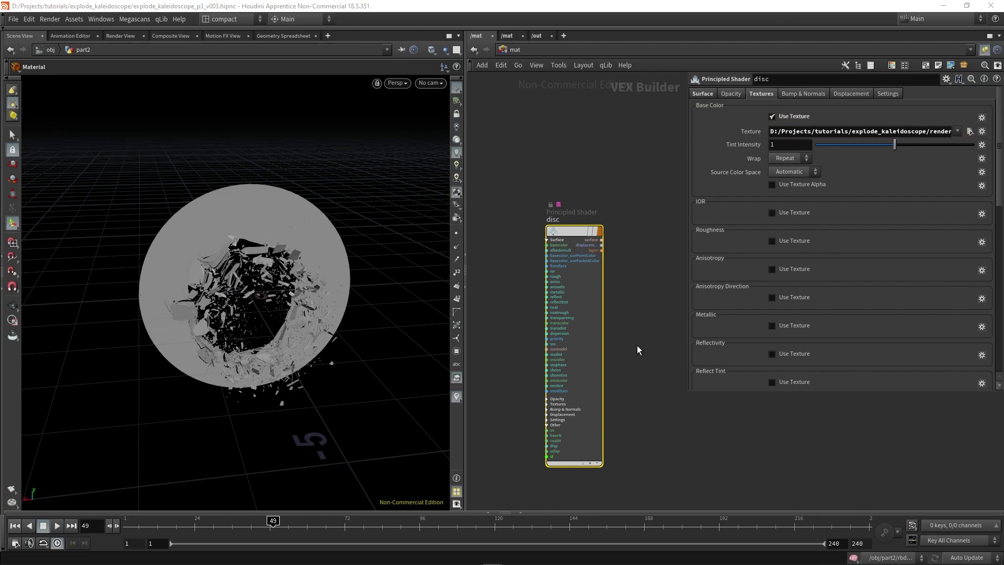
Copy the base color texture path and use it as the disc shader's enabled emission texture
middle_drag(639, 351, 641, 320)
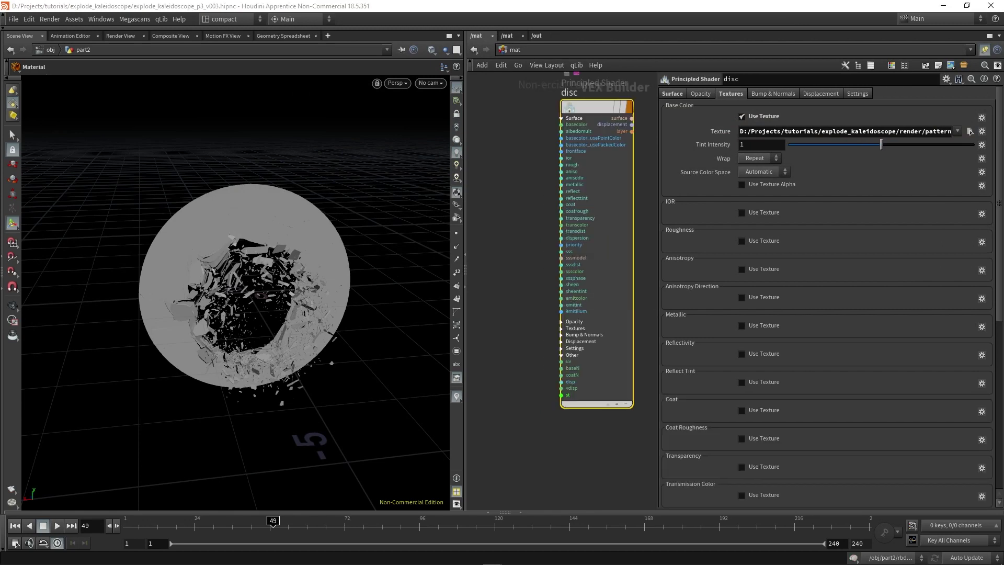
click(792, 131)
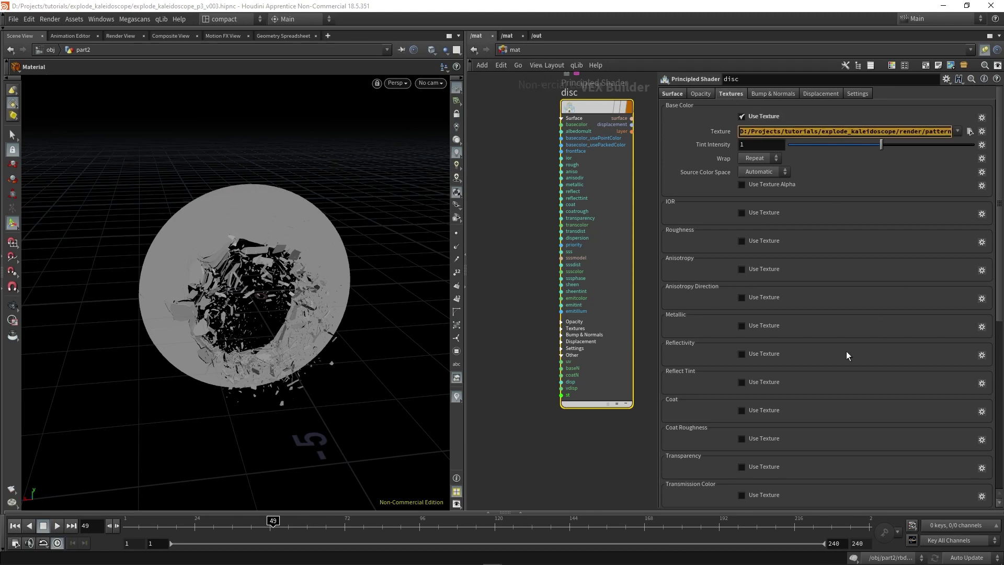
scroll(836, 356, down, 10)
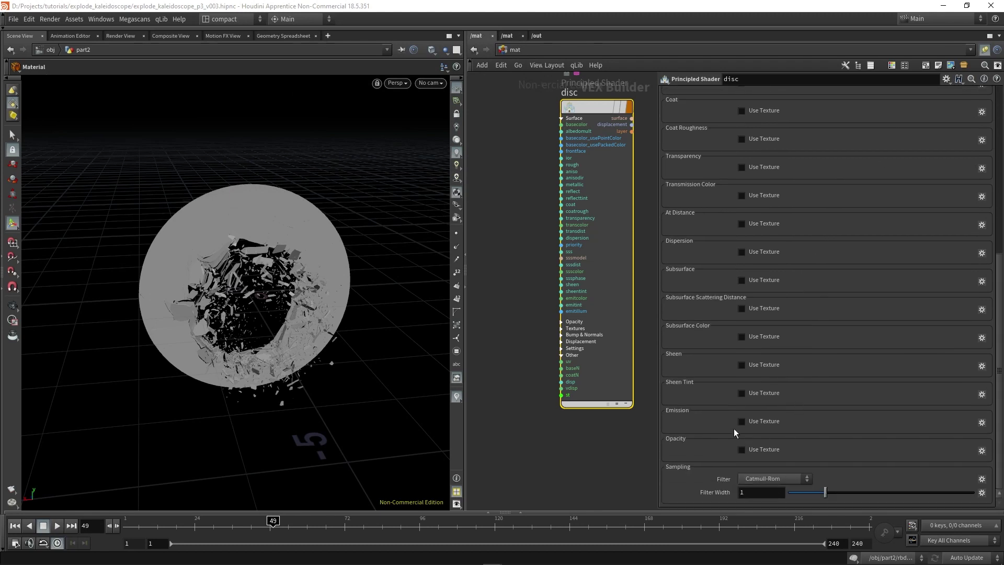
click(760, 422)
key(ctrl+v)
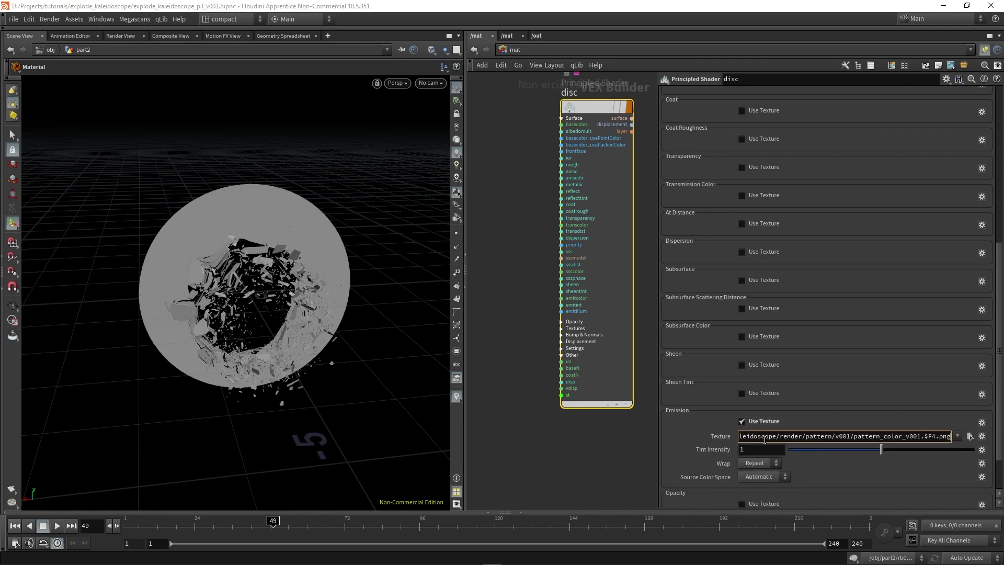
Set the disc shader's emission color to 1, 1, 1
scroll(813, 327, up, 5)
scroll(816, 327, up, 4)
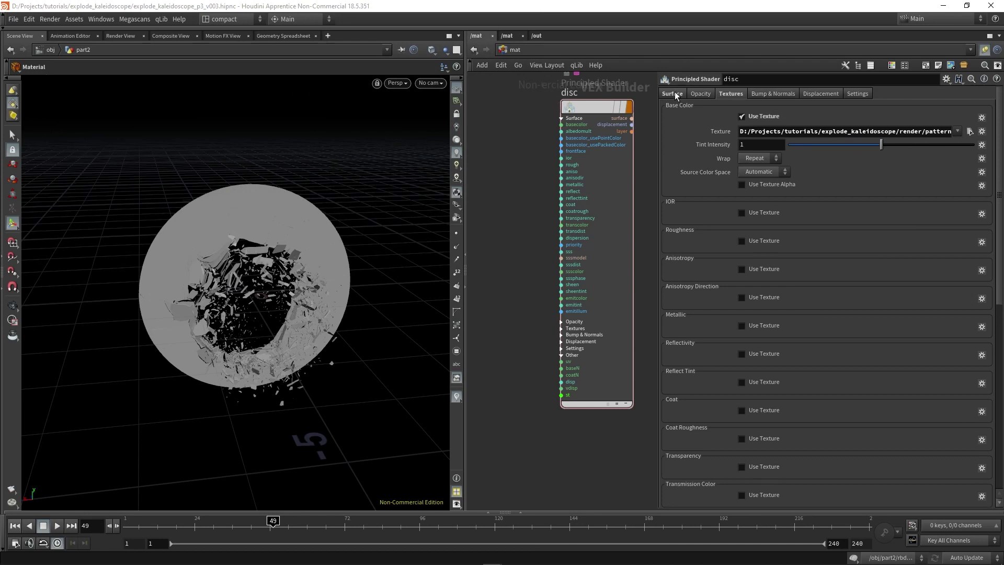
click(672, 94)
scroll(776, 389, down, 8)
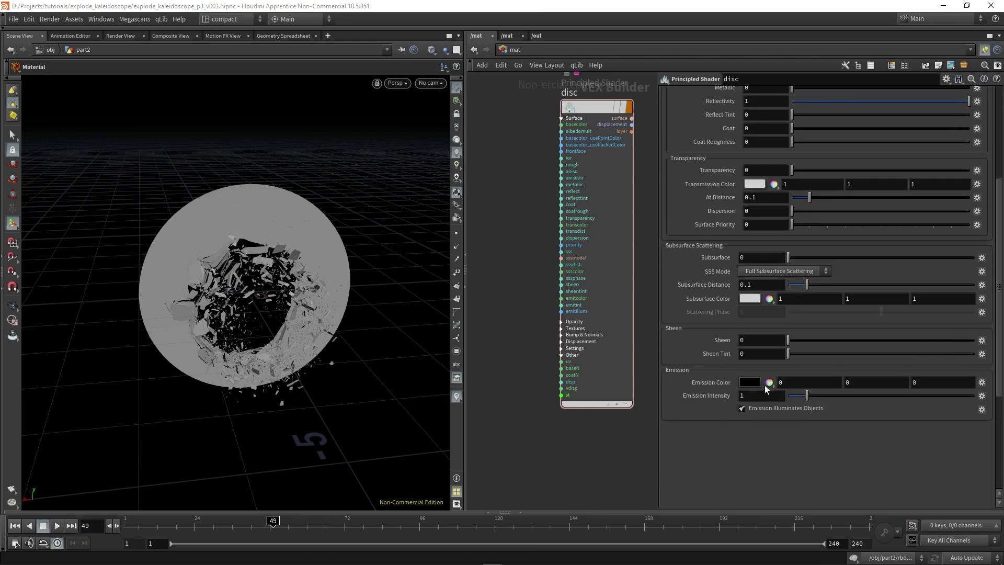
click(784, 382)
text(1)
key(Tab)
text(1)
key(Tab)
text(1)
key(Return)
scroll(858, 394, up, 8)
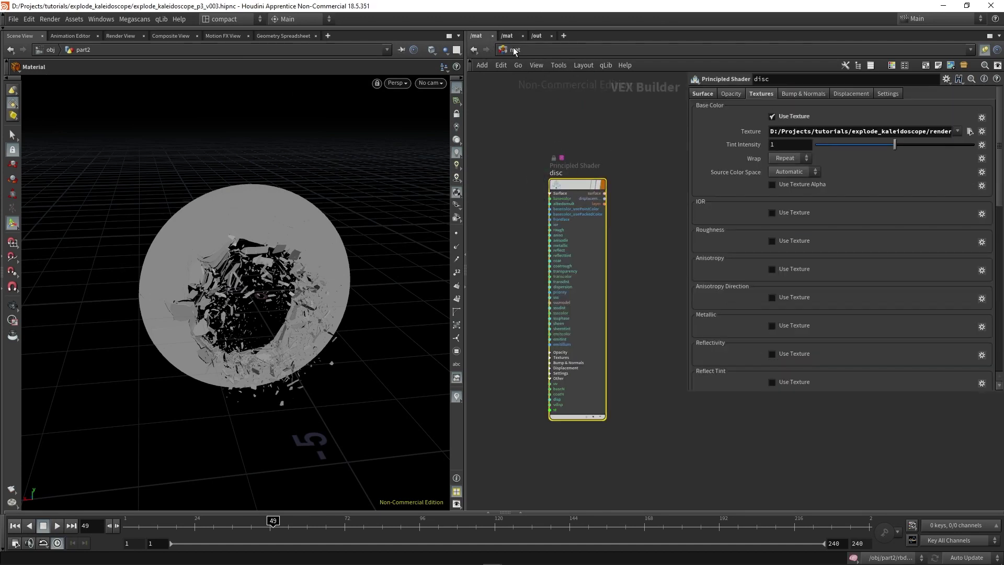
Return to the part2 geometry network and assign /mat/disc as material1's material
click(514, 50)
click(532, 85)
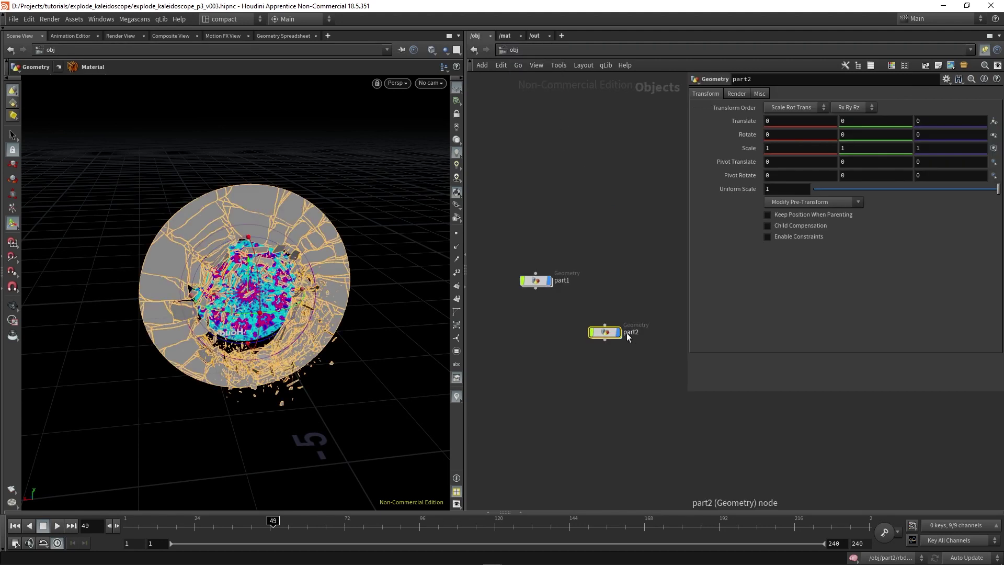
double_click(610, 332)
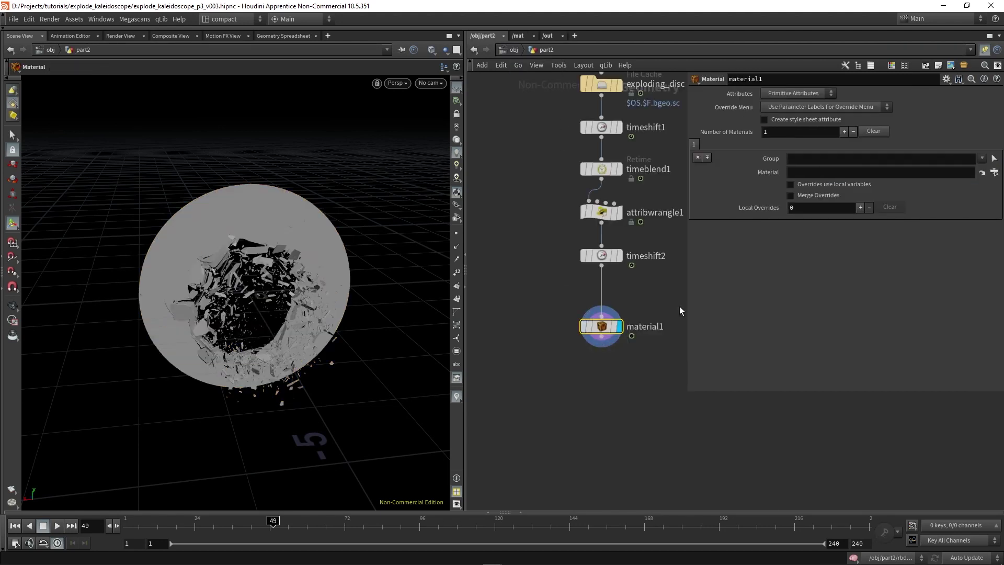
click(994, 172)
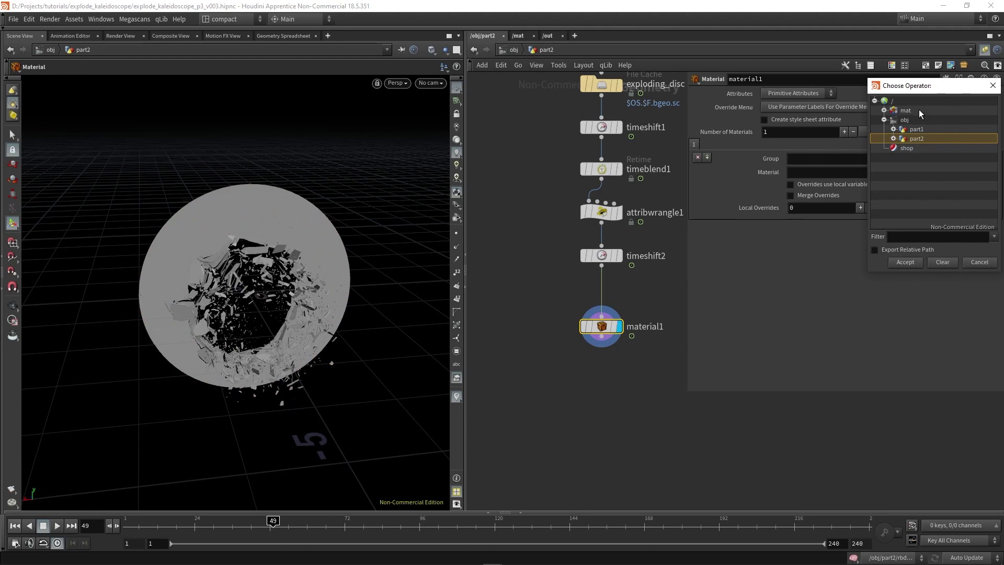
click(884, 110)
click(914, 120)
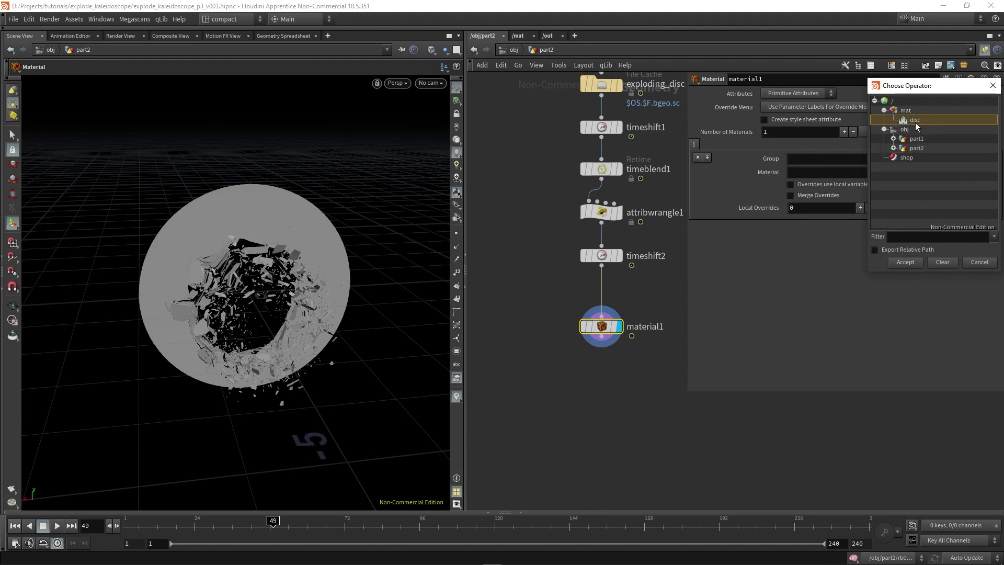
click(905, 262)
scroll(609, 347, up, 1)
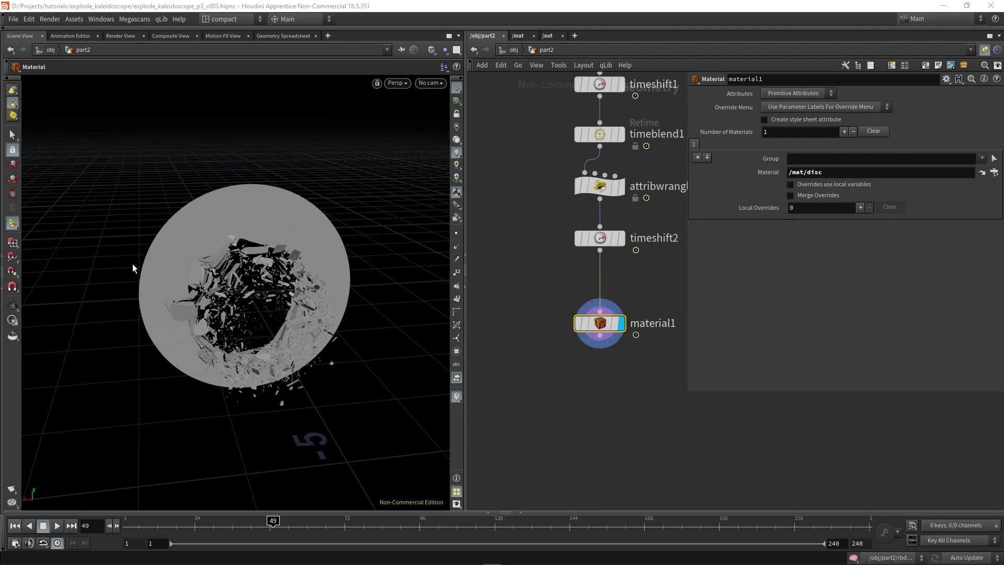
Insert an Unpack node between timeshift2 and material1 and inspect the textured disc in the viewport
middle_click(604, 238)
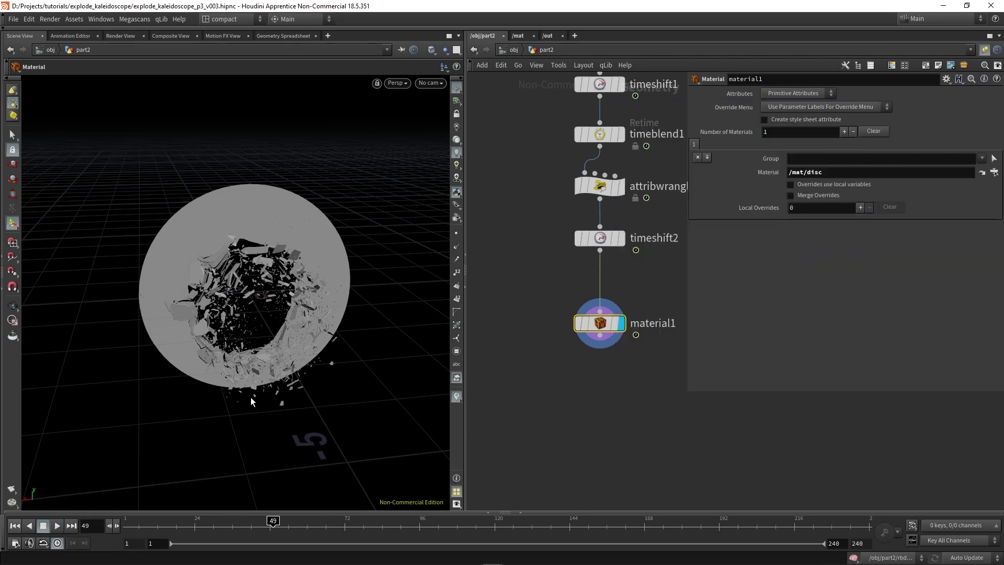
right_click(601, 249)
text(unpa)
key(Return)
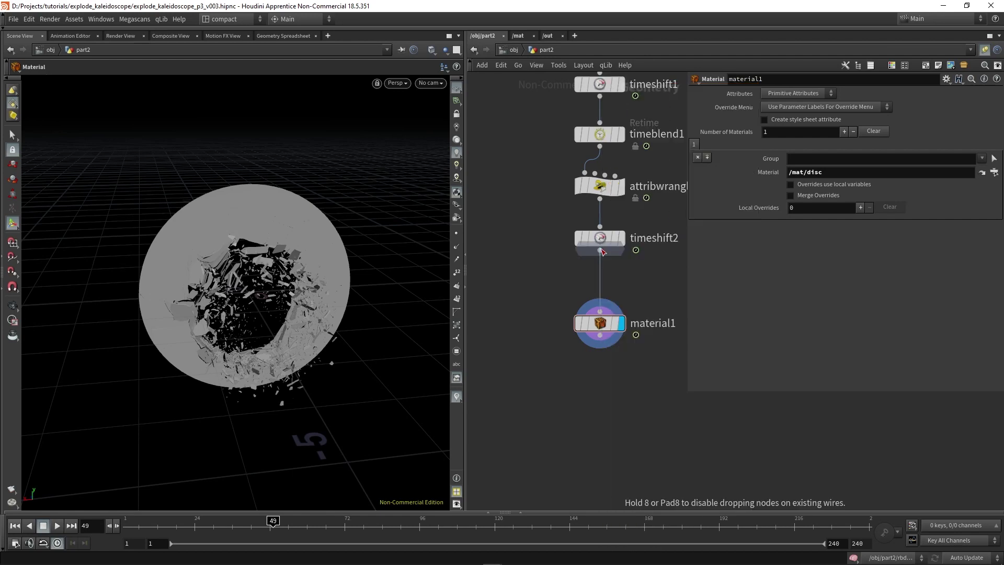
click(601, 287)
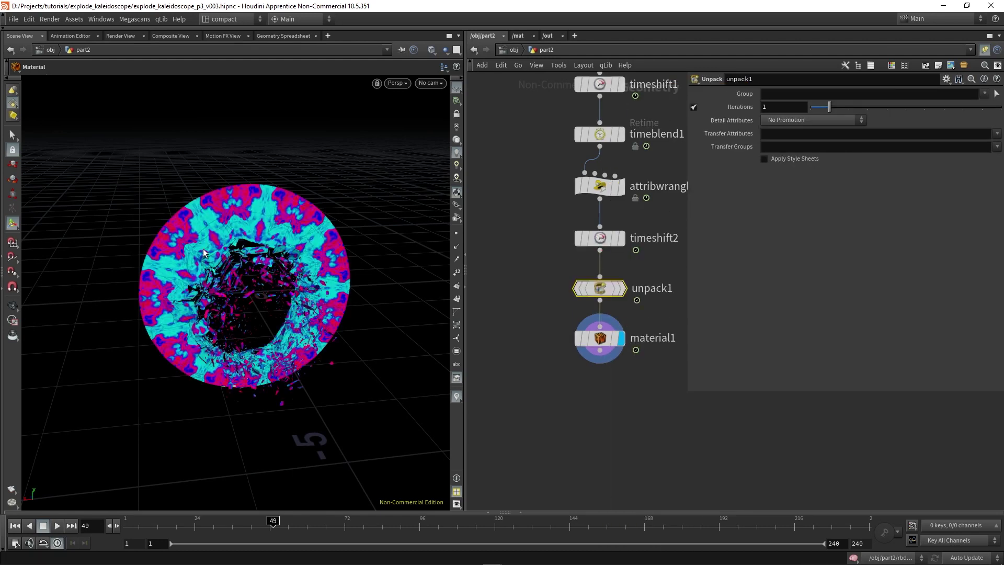
scroll(244, 296, up, 3)
drag(244, 296, 173, 287)
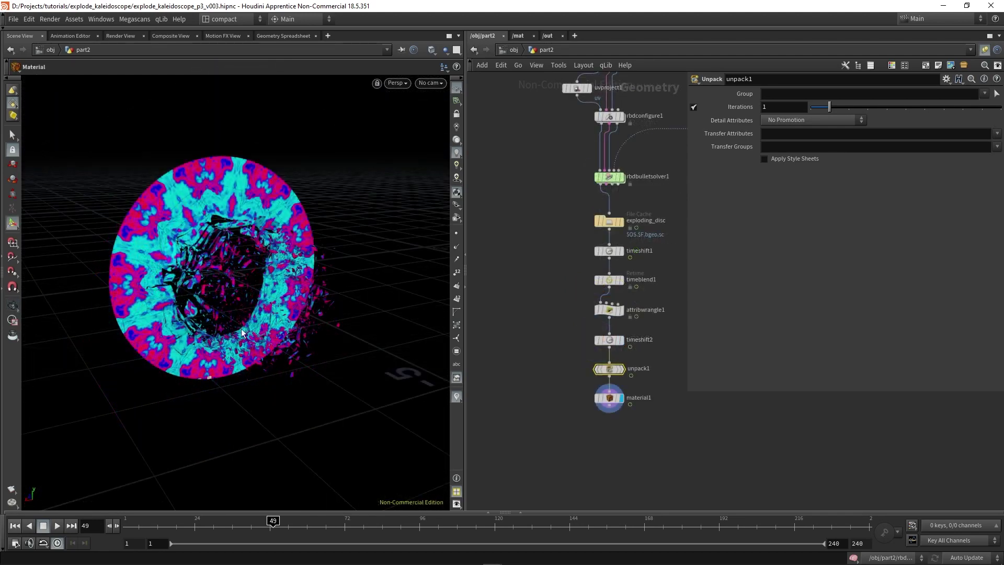
scroll(212, 379, up, 2)
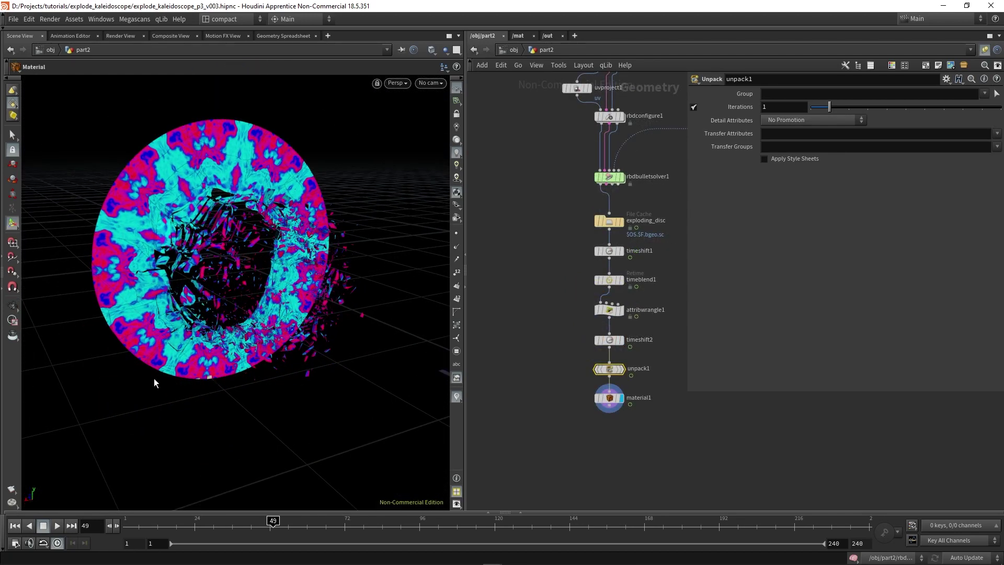
Examine the projection transform settings of uvproject1, including its translate and scale
scroll(558, 260, down, 3)
middle_drag(558, 260, 556, 372)
scroll(570, 289, up, 3)
click(564, 266)
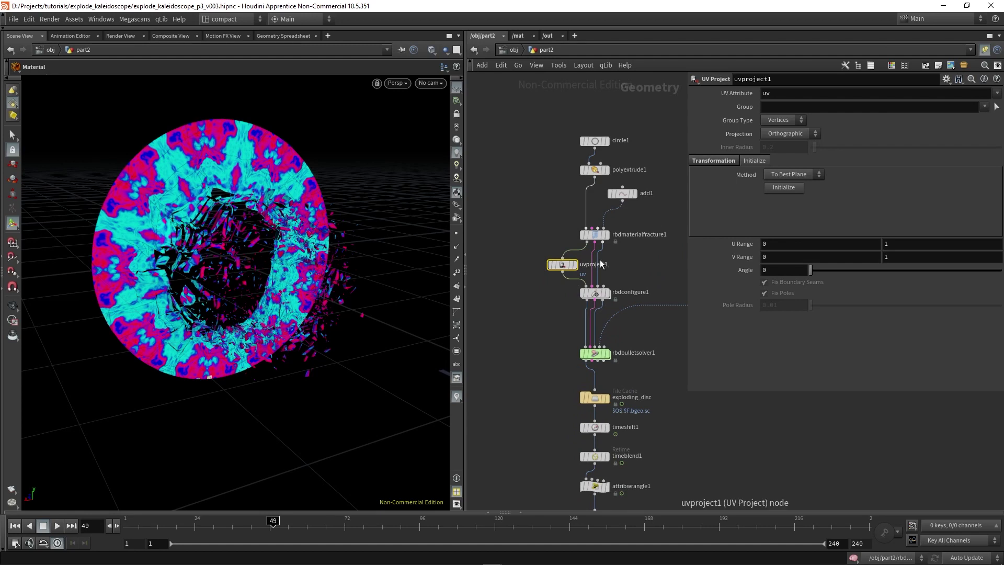
click(717, 160)
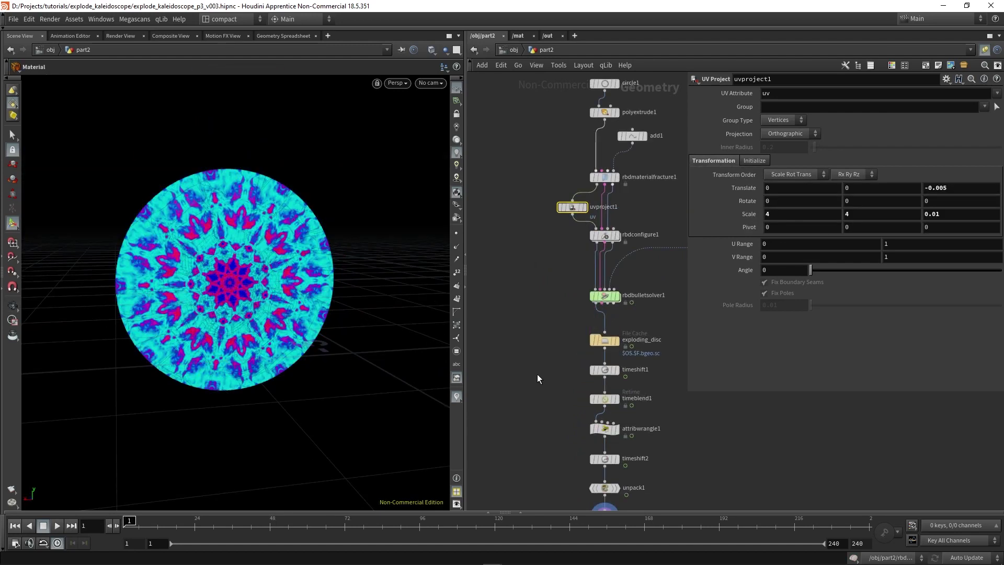
scroll(545, 420, down, 2)
middle_drag(545, 421, 550, 256)
scroll(590, 306, up, 2)
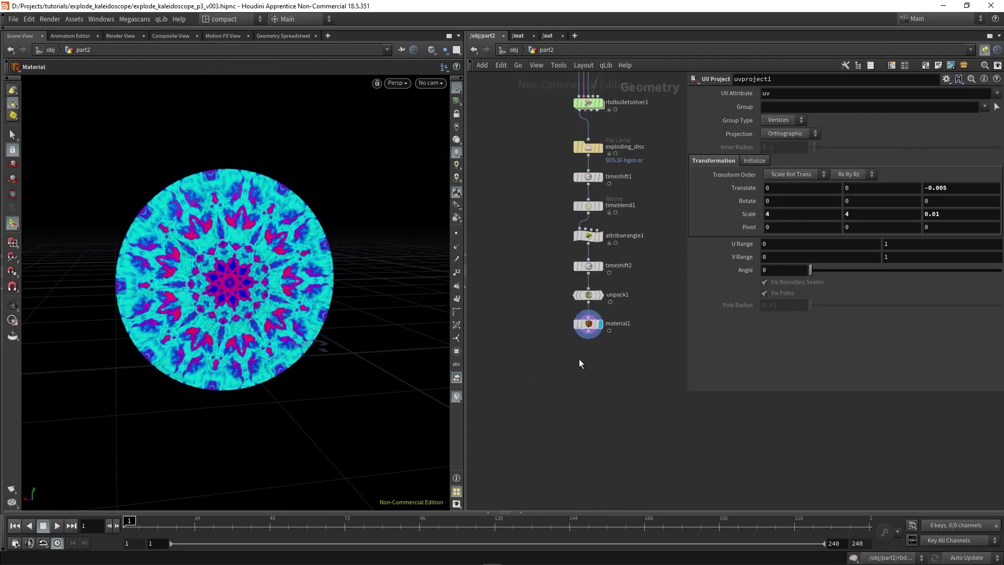
Add a Null node after material1 and name it OUT_DISC
scroll(606, 369, up, 3)
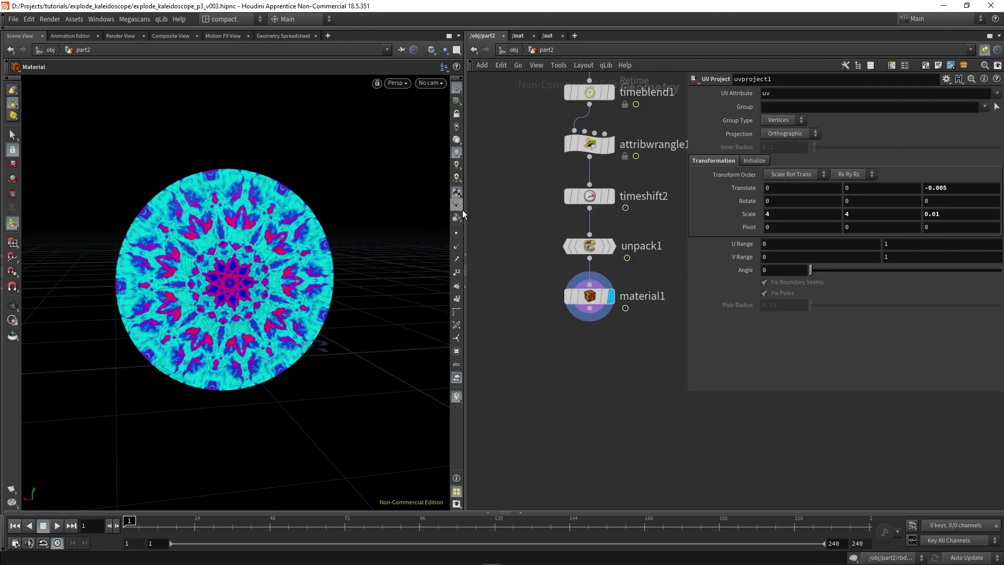
drag(465, 282, 435, 282)
right_click(582, 315)
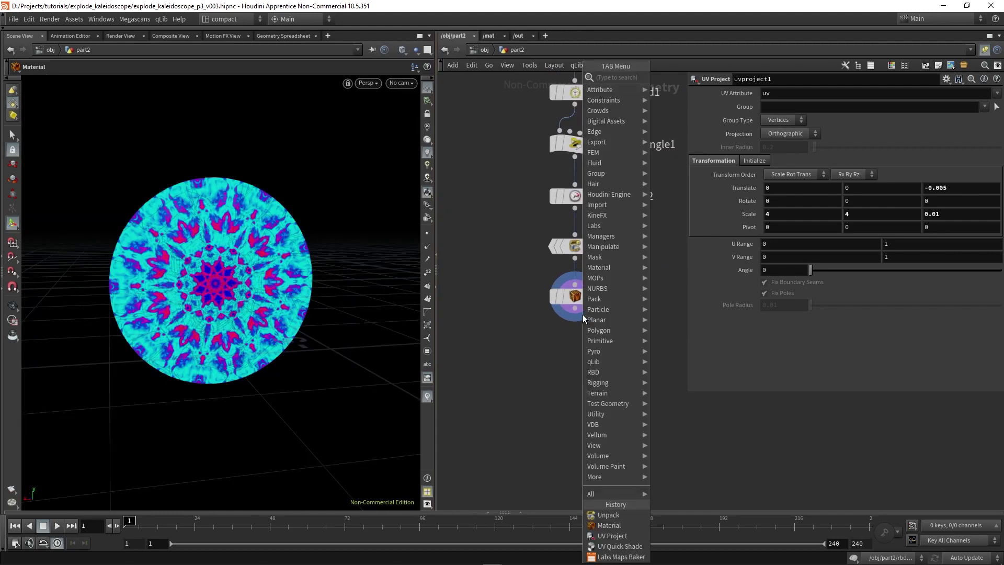
text(null)
key(Return)
click(628, 372)
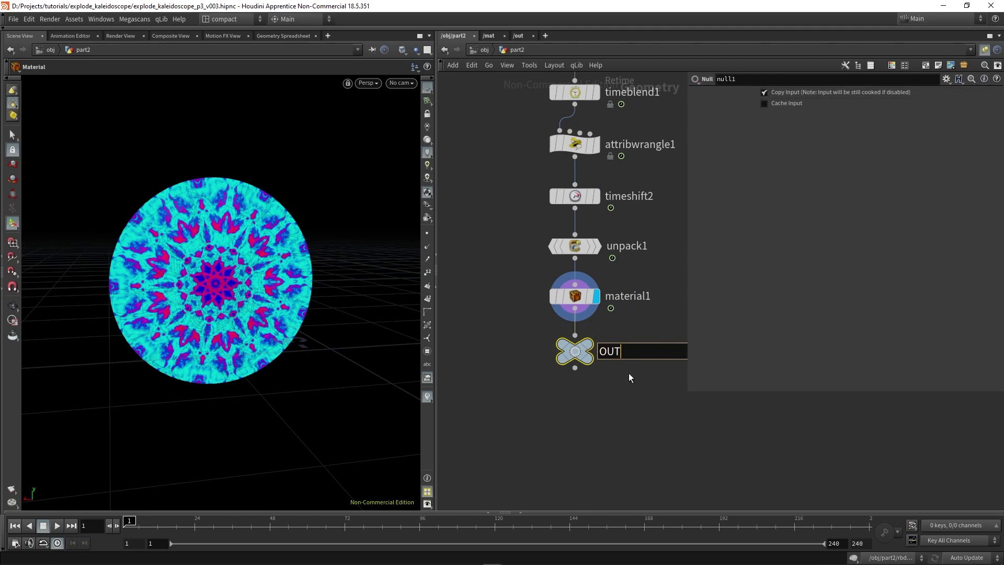
key(Return)
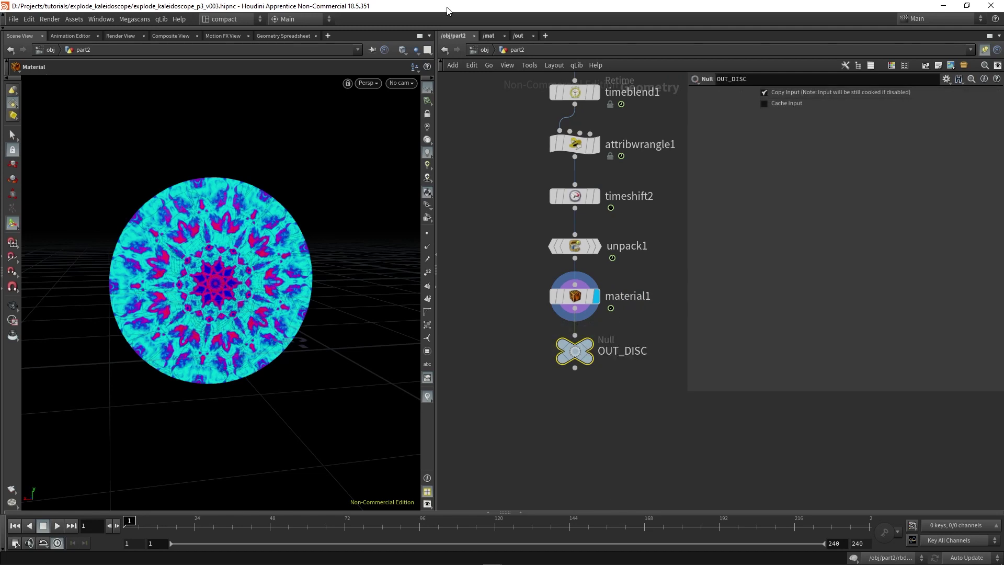
Go up to the object level and turn off the display of part1 and part2
click(483, 50)
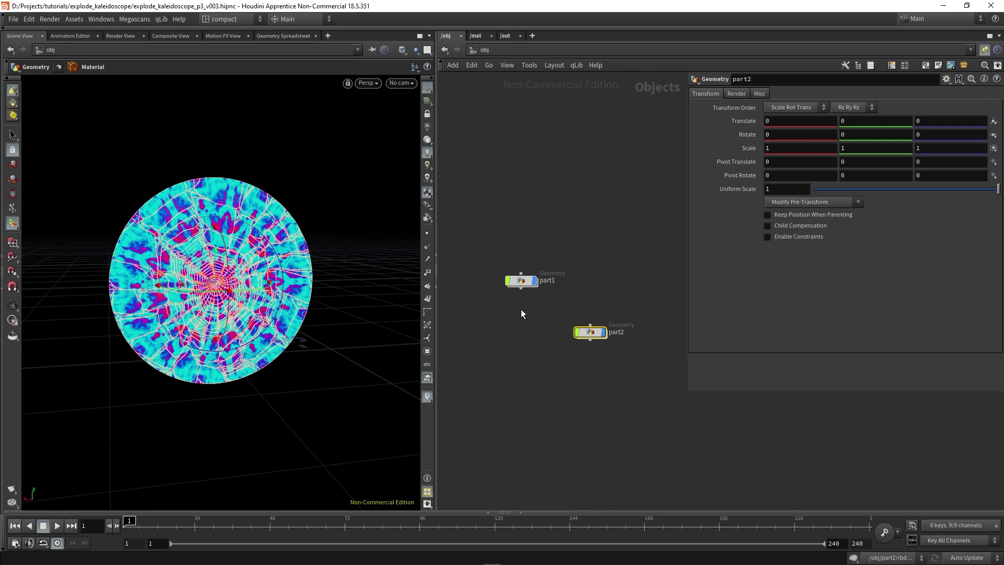
click(535, 280)
click(604, 333)
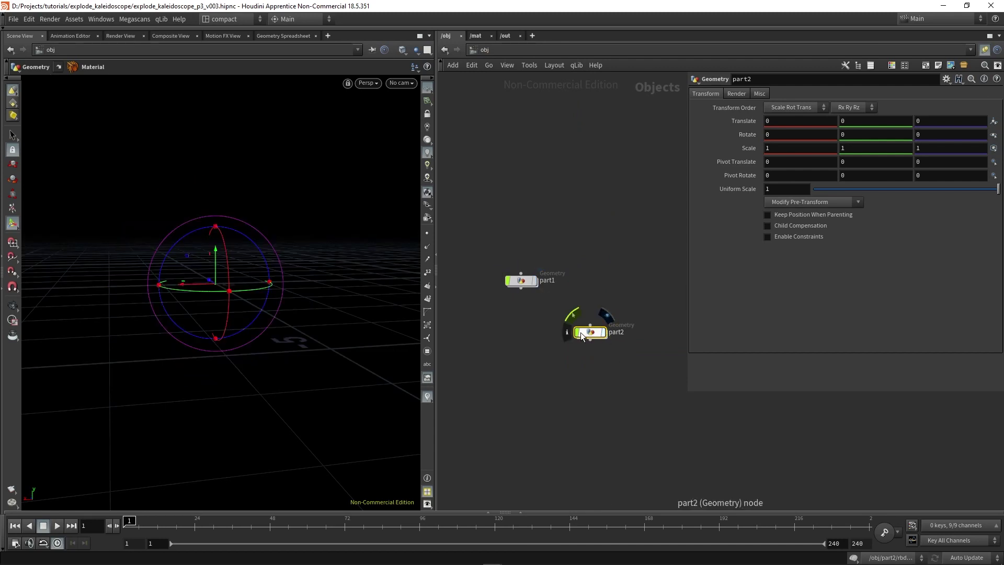
Add a new Geometry object below part2 and rename it REN_DISC
middle_drag(562, 403, 547, 335)
click(548, 335)
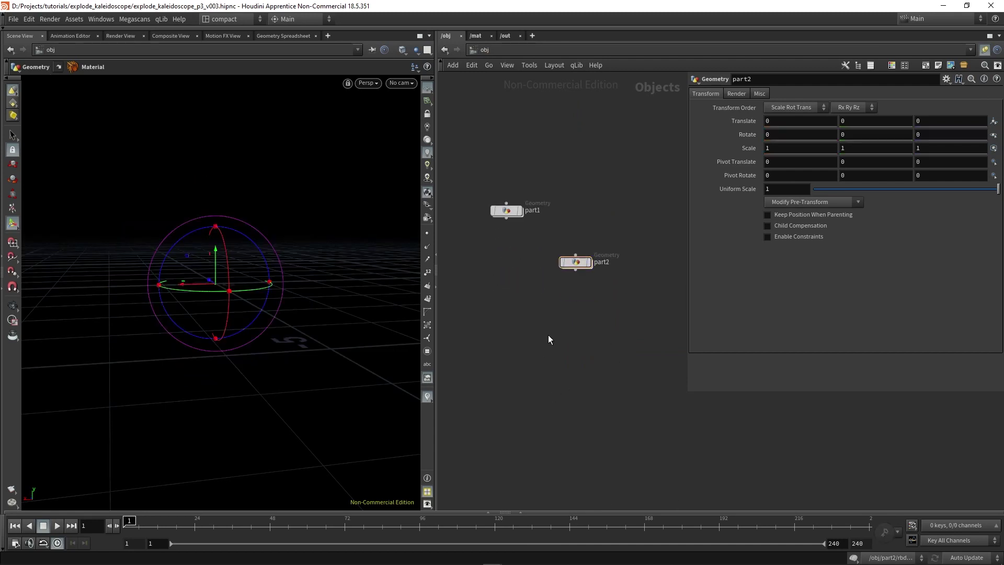
key(Tab)
text(g)
key(Return)
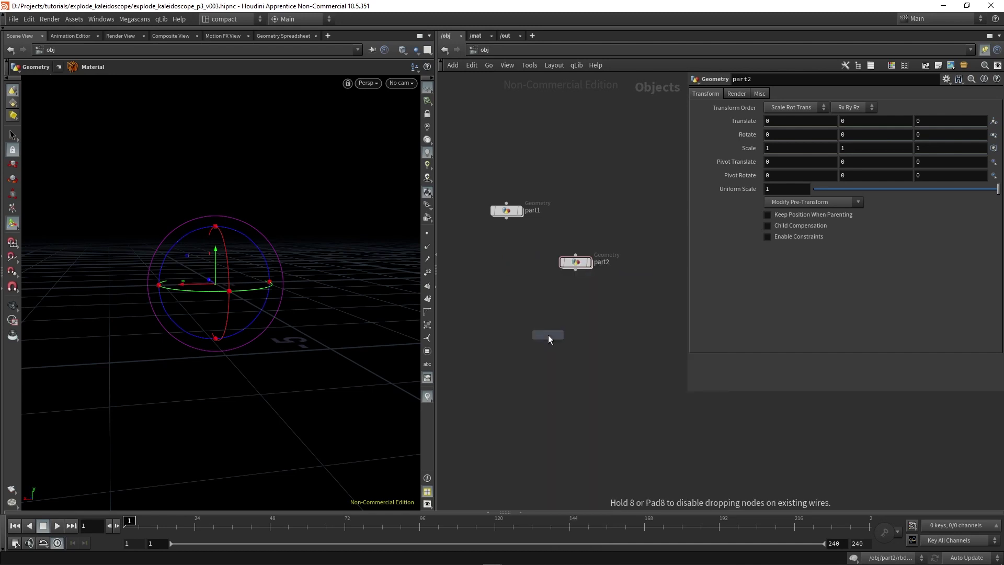
click(548, 335)
scroll(566, 359, up, 3)
double_click(583, 327)
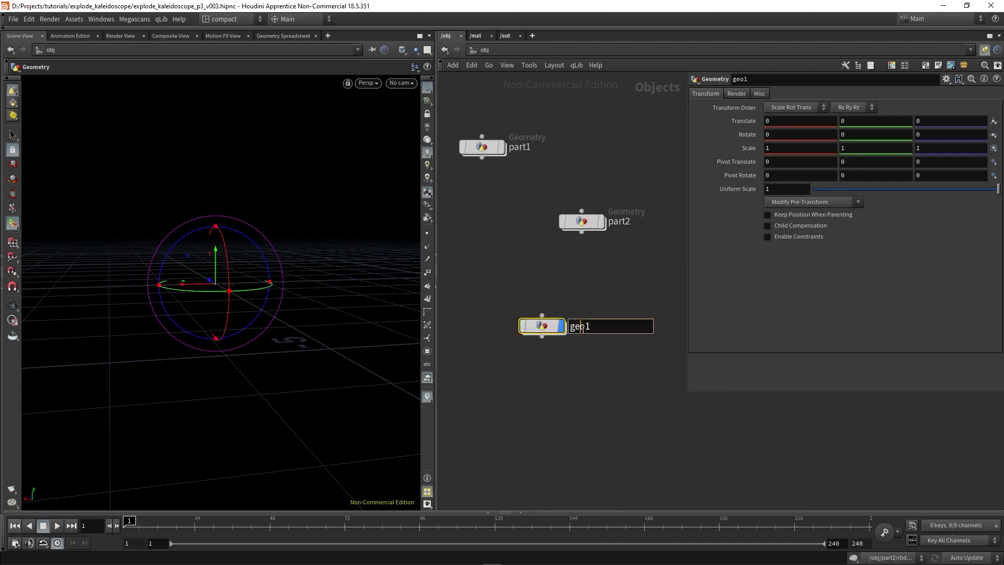
double_click(592, 330)
text(REN)
key(BackSpace)
text(DISC)
key(Return)
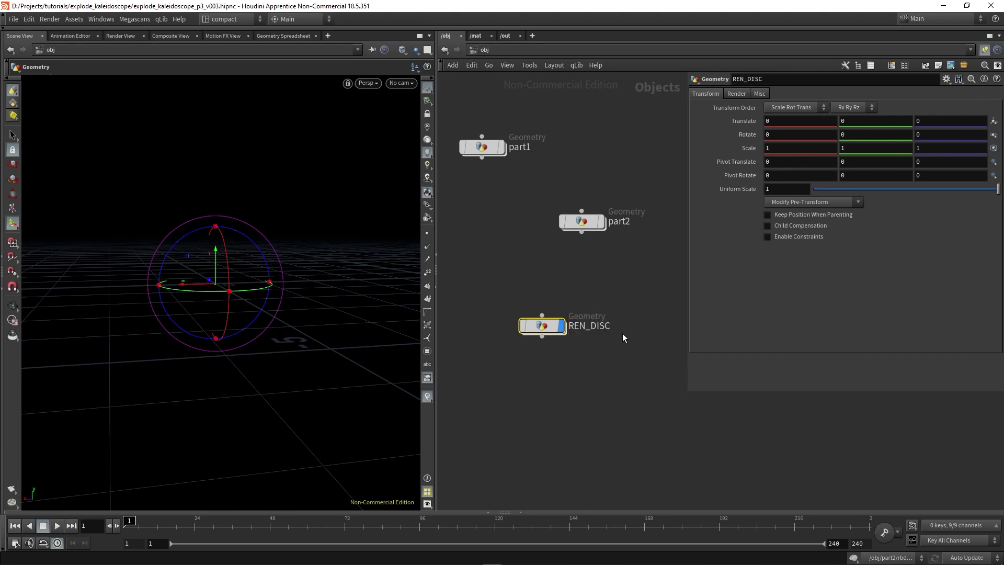
Enter REN_DISC and add an Object Merge node to its empty network
double_click(541, 326)
key(Tab)
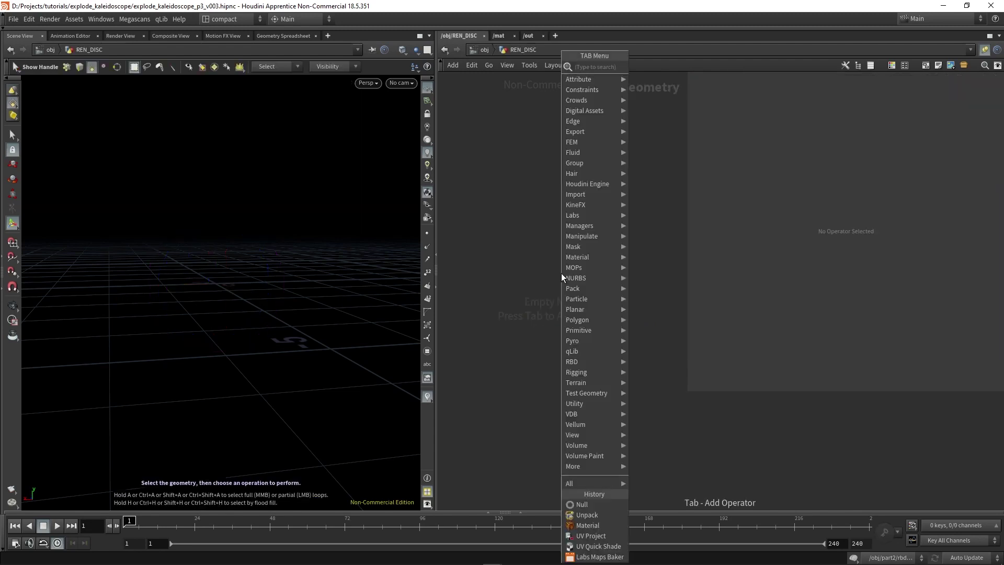
text(obje)
key(Return)
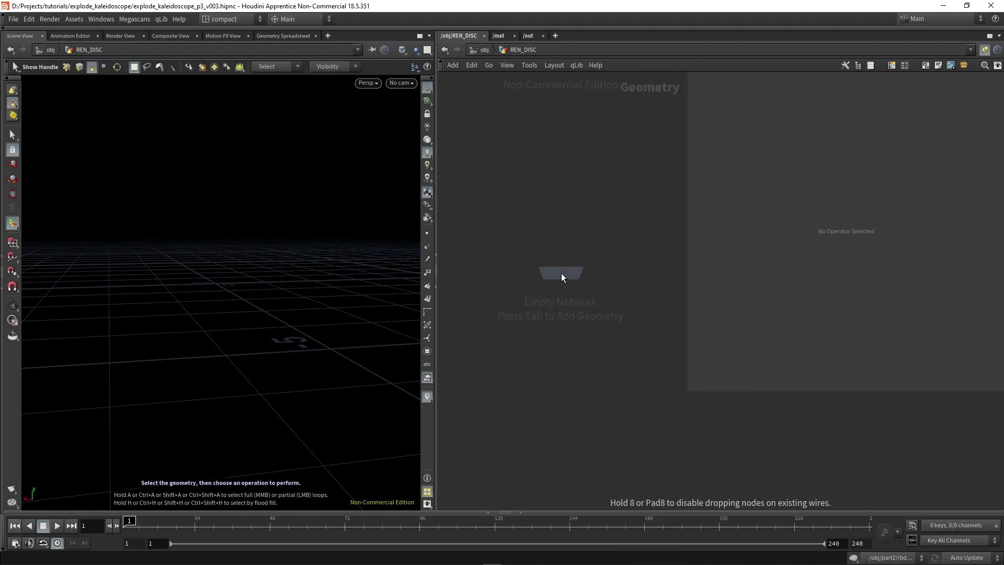
click(561, 274)
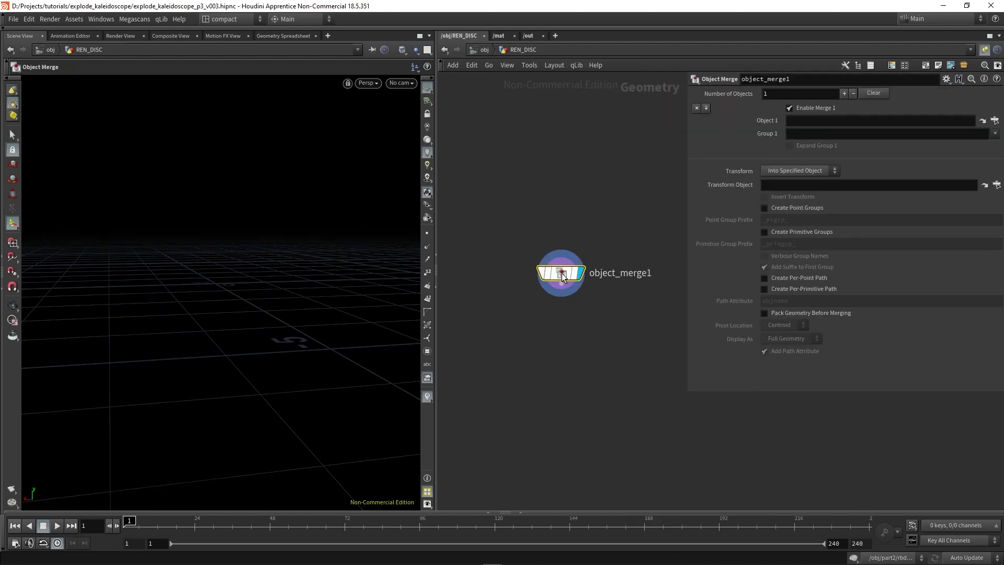
Set Object 1 of the Object Merge node to /obj/part2/OUT_DISC
click(995, 121)
click(894, 95)
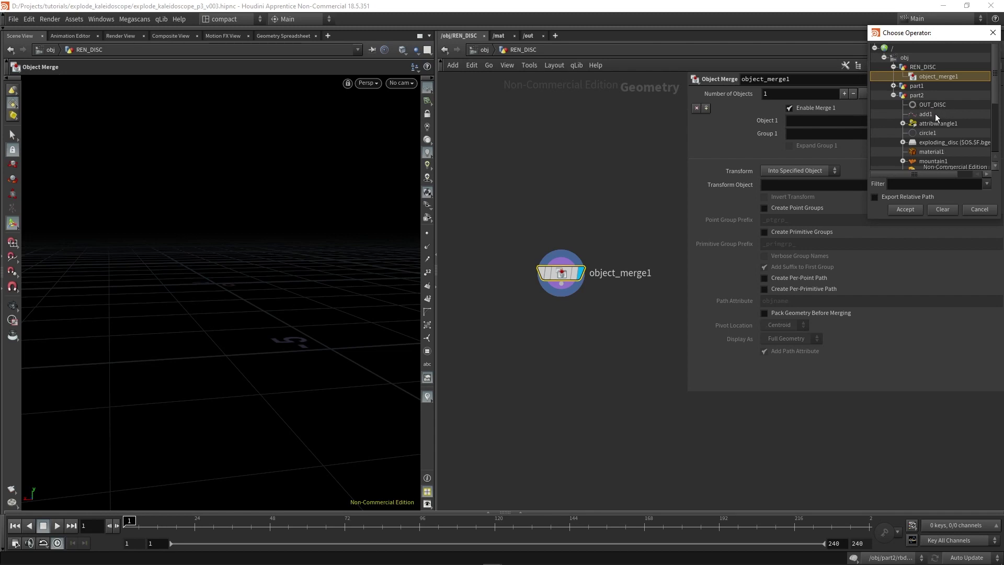
scroll(935, 115, down, 4)
scroll(941, 104, up, 2)
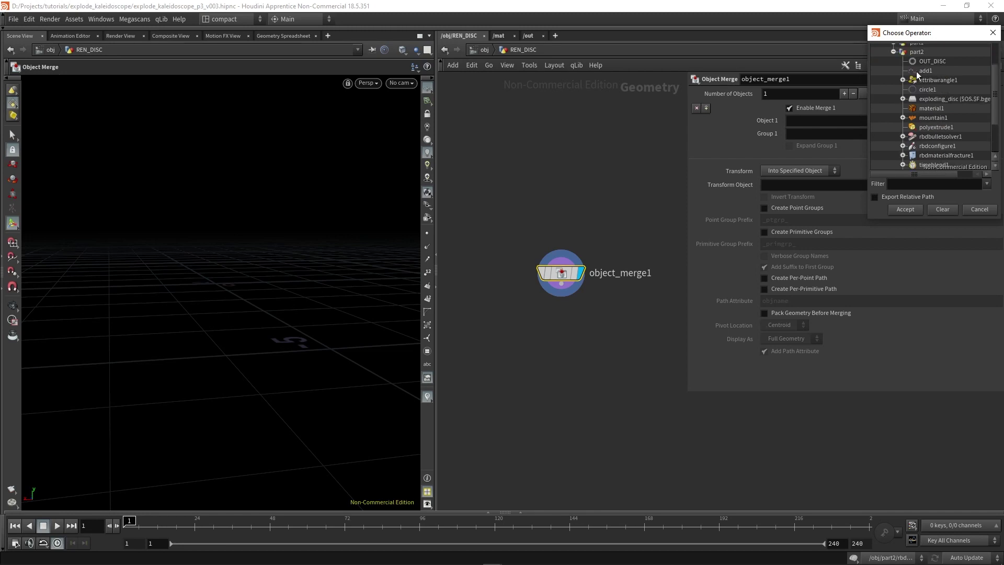
scroll(932, 157, down, 2)
scroll(935, 115, up, 4)
click(930, 106)
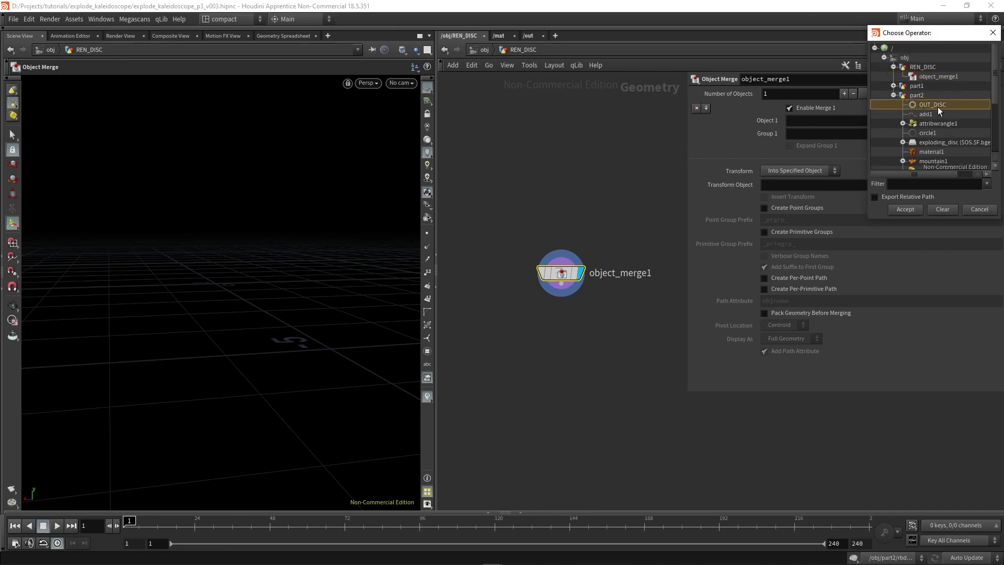
click(905, 209)
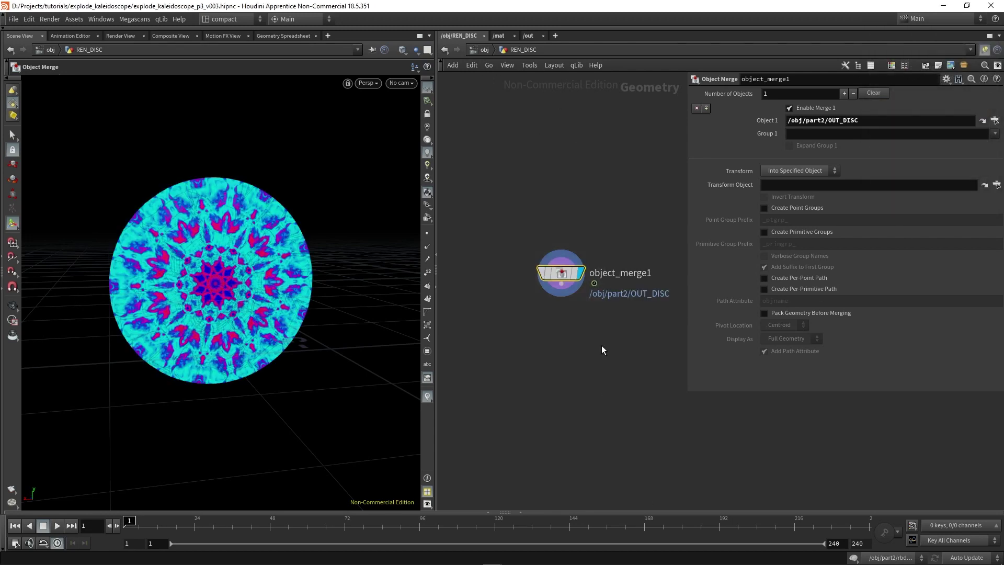
Move the display flag inside part2 to unpack1 and return to the object level
click(486, 50)
drag(577, 416, 526, 275)
middle_drag(538, 308, 561, 334)
click(604, 247)
drag(665, 303, 578, 234)
double_click(601, 247)
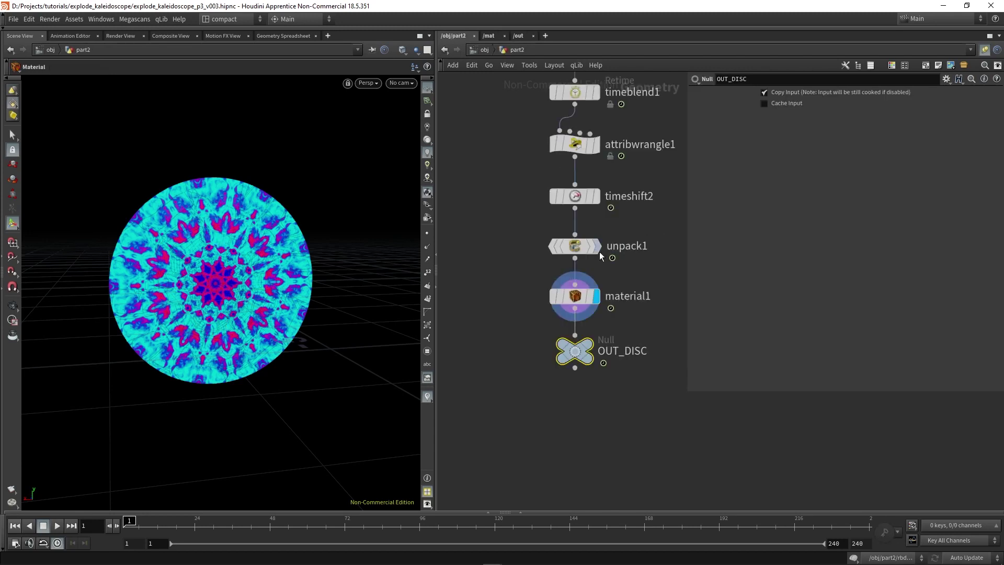
middle_drag(634, 285, 622, 356)
click(585, 333)
scroll(583, 351, up, 3)
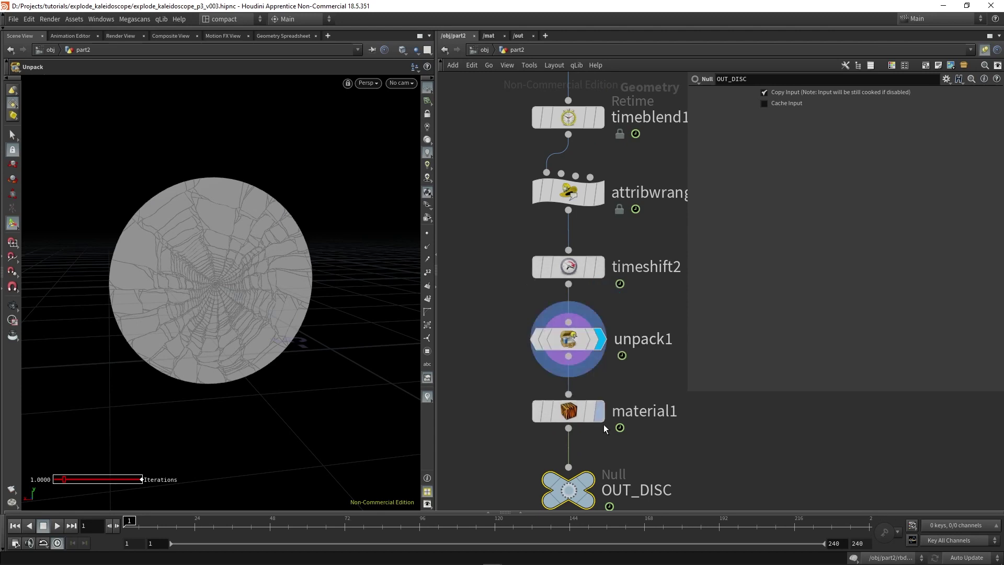
scroll(626, 385, down, 2)
click(484, 49)
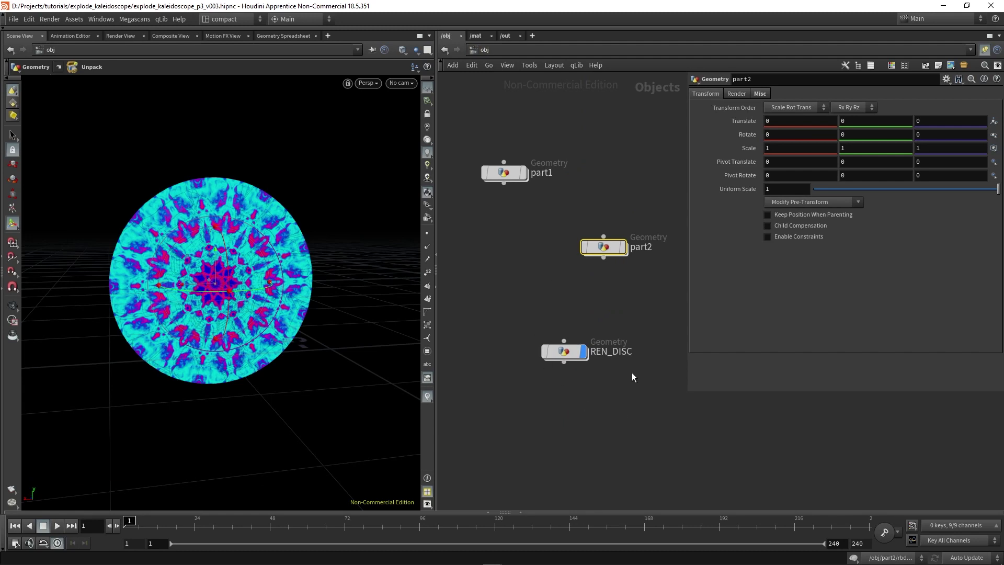
Check the merged geometry inside REN_DISC, then color the REN_DISC node magenta at the object level
double_click(564, 351)
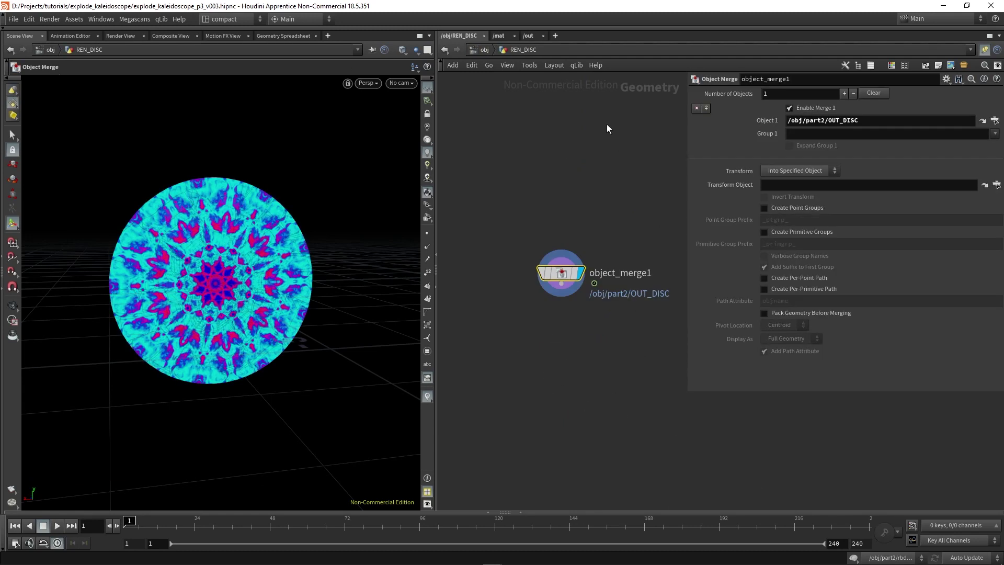
key(u)
key(c)
key(c)
key(c)
click(970, 491)
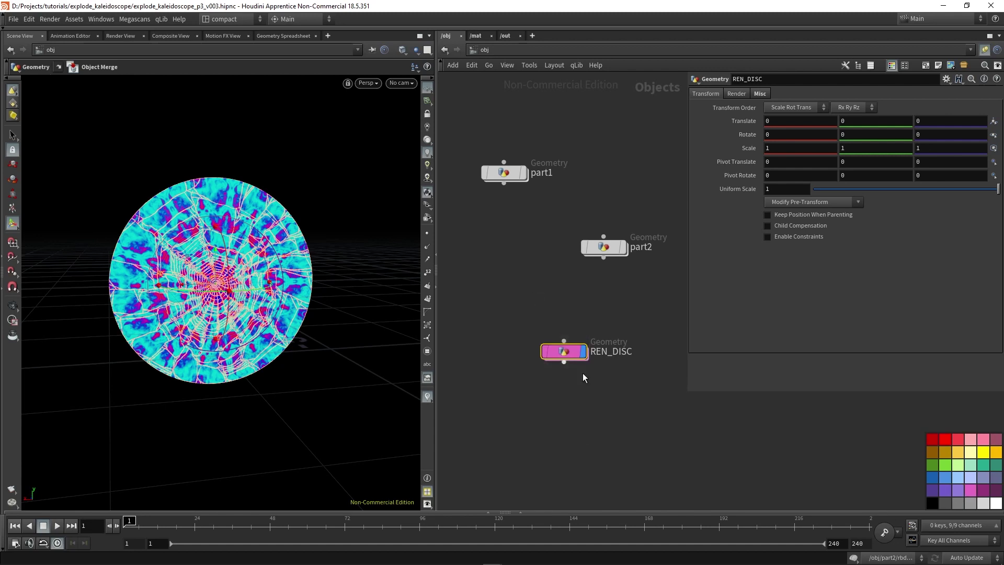
Create a new camera from the current viewport view
scroll(564, 332, down, 2)
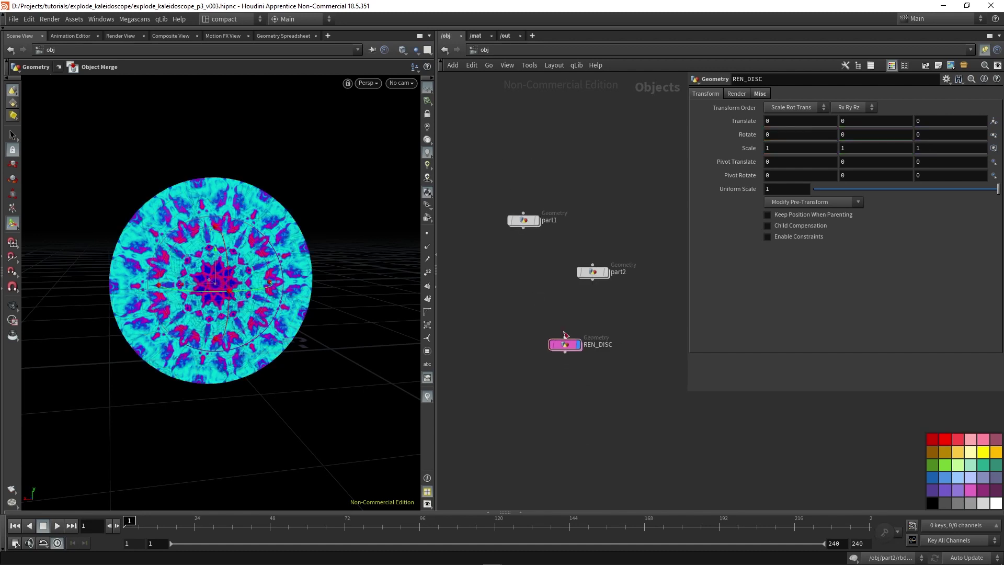
click(406, 84)
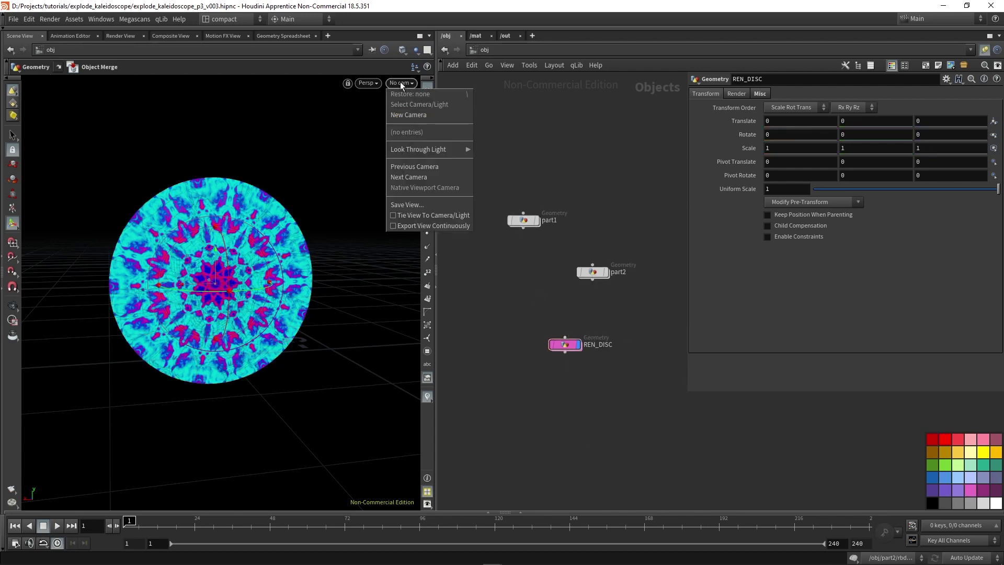
click(406, 116)
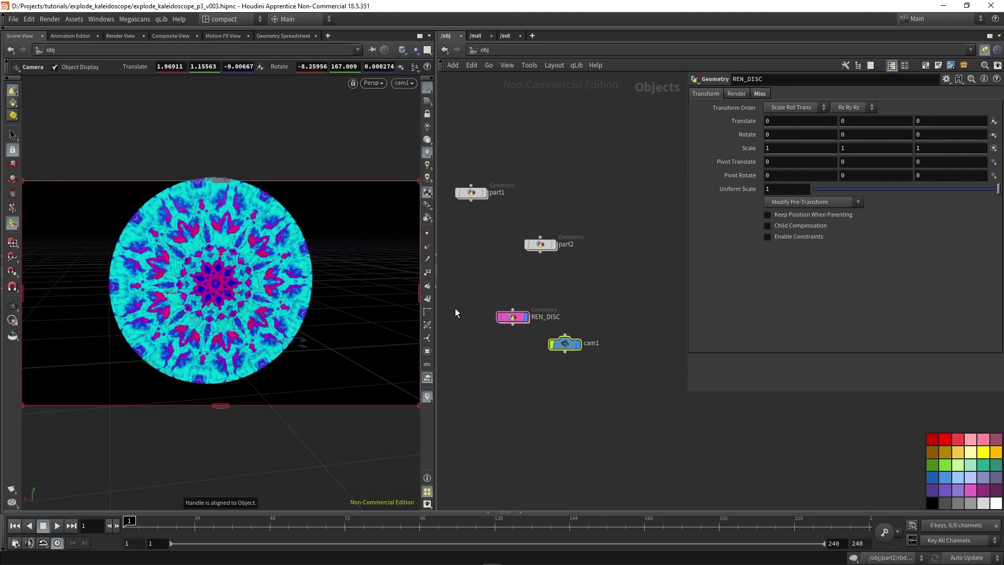
Lock the new camera to the view and reframe it so the whole disc fits inside the camera frame
click(427, 113)
key(space)
right_drag(264, 255, 247, 310)
drag(247, 309, 245, 316)
key(Return)
Place the cam1 node above and beside part2 in the object network, then open the /out network
drag(567, 344, 618, 188)
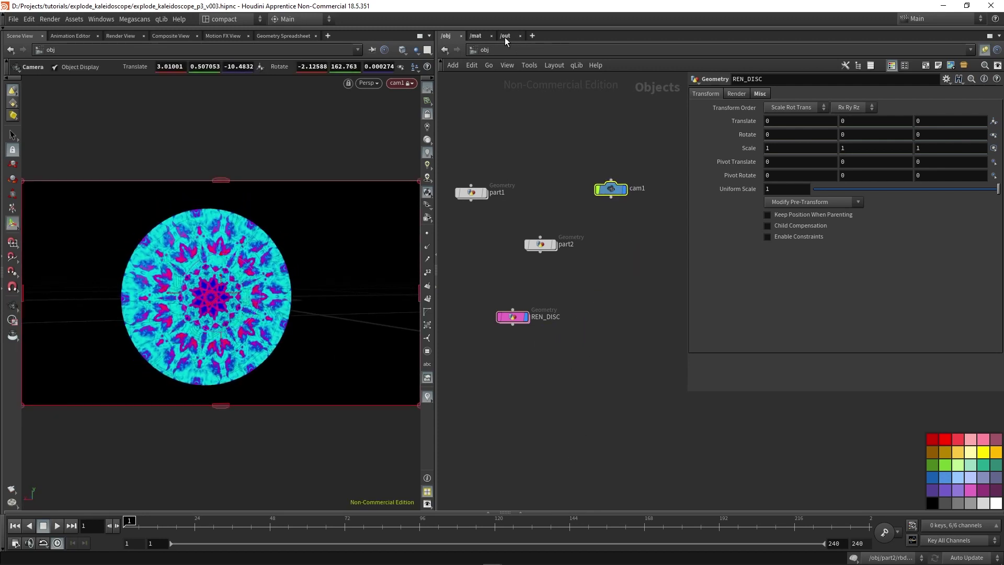
click(506, 36)
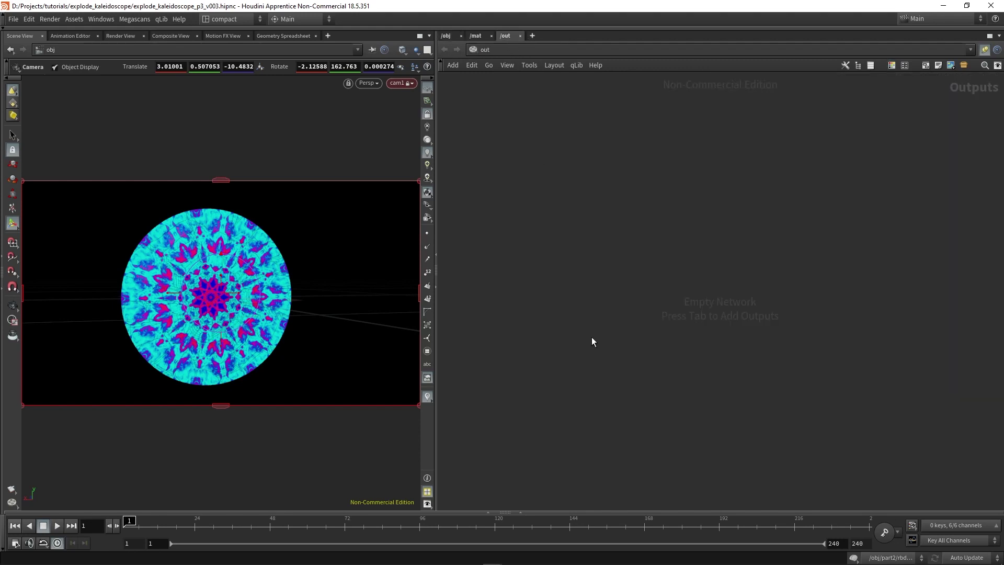
Add a Mantra render node to the output network and show its parameters
key(Tab)
text(man)
key(Return)
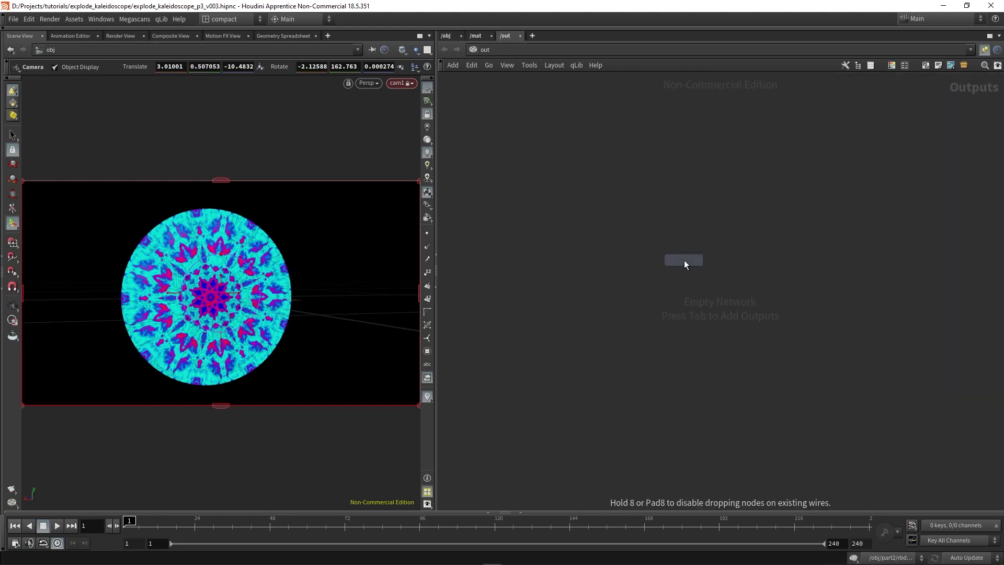
click(683, 258)
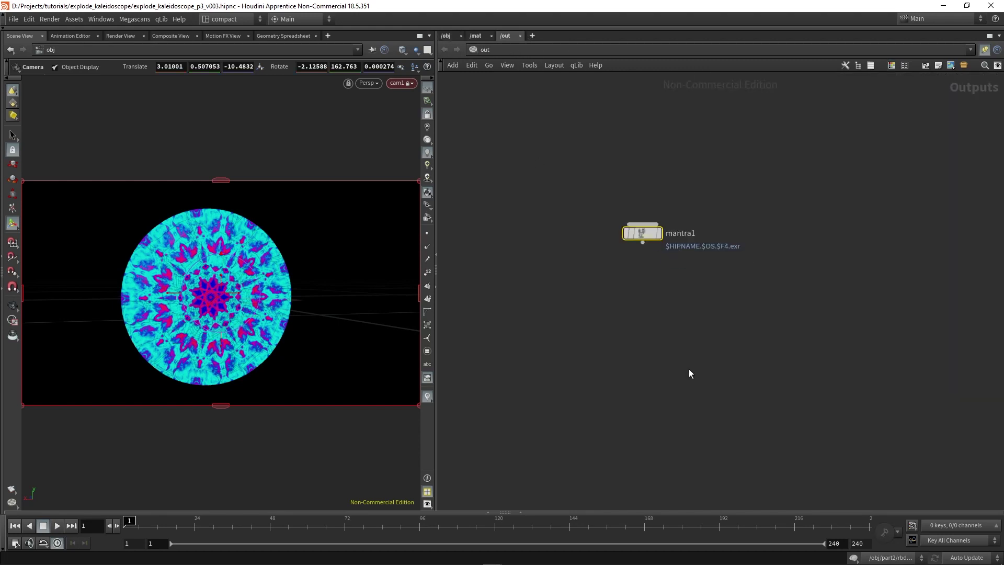
key(p)
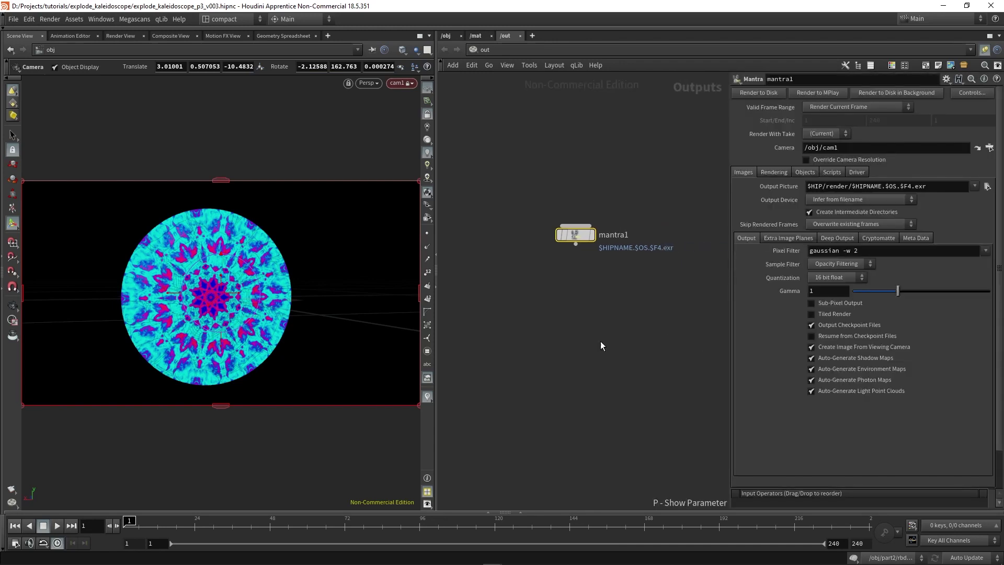
Limit mantra1 to the disc by clearing Candidate Objects and setting Force Objects to REN_DISC
click(804, 173)
drag(728, 137, 642, 149)
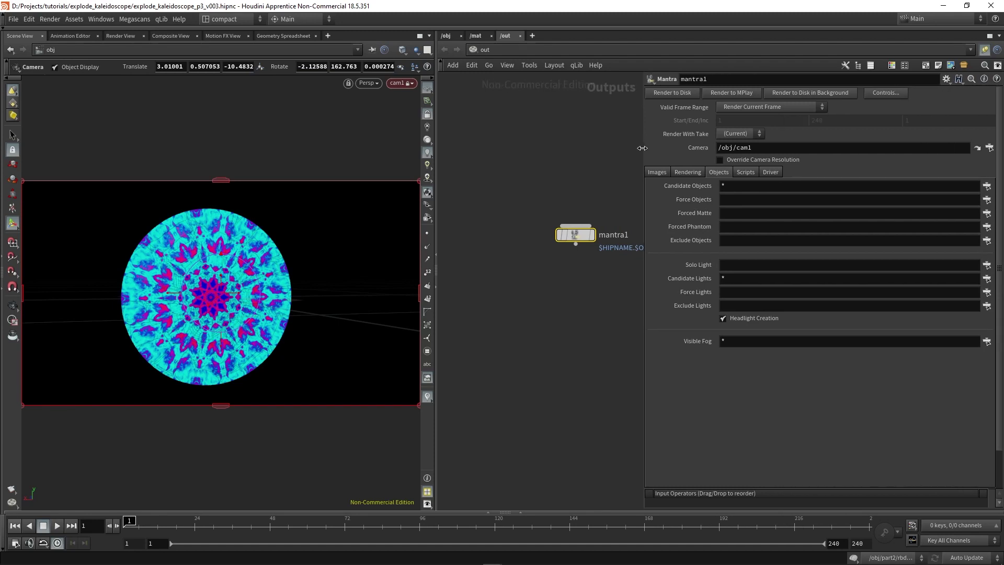
double_click(733, 185)
key(BackSpace)
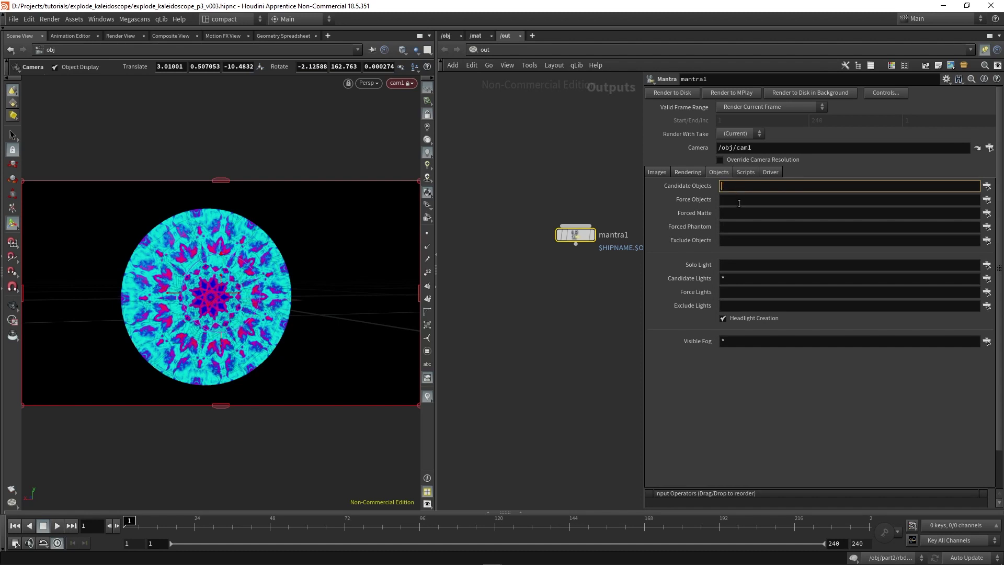
click(738, 203)
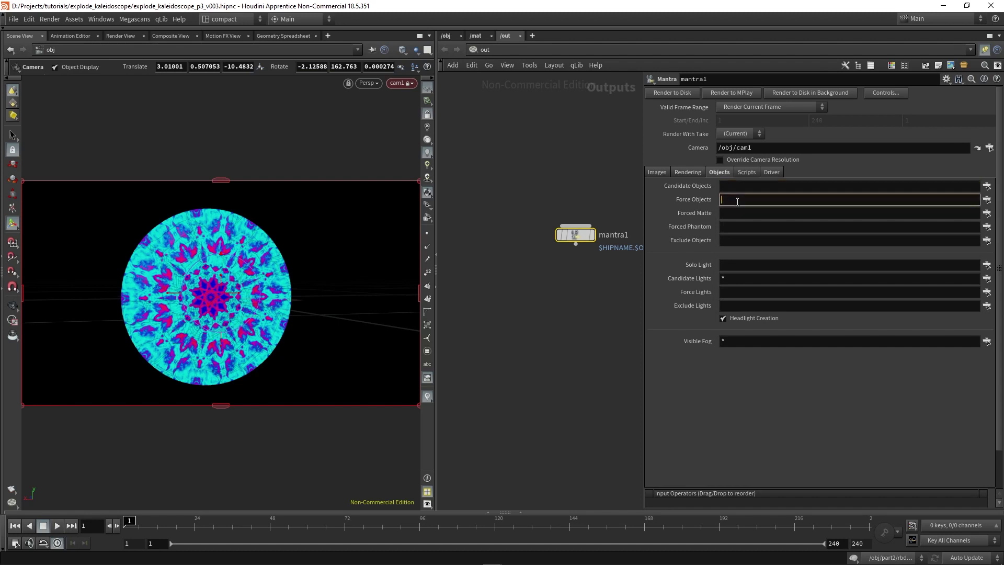
click(987, 199)
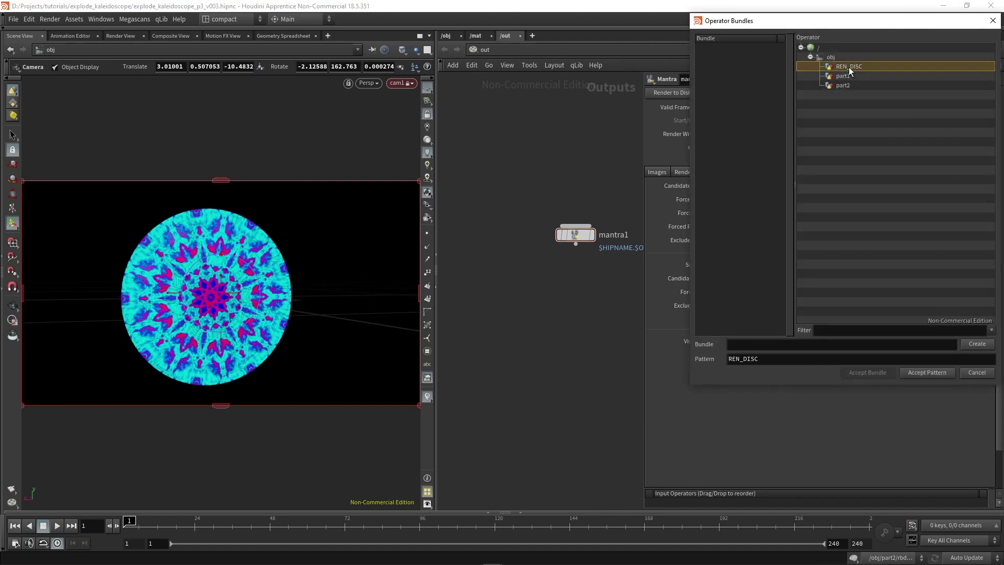
click(936, 371)
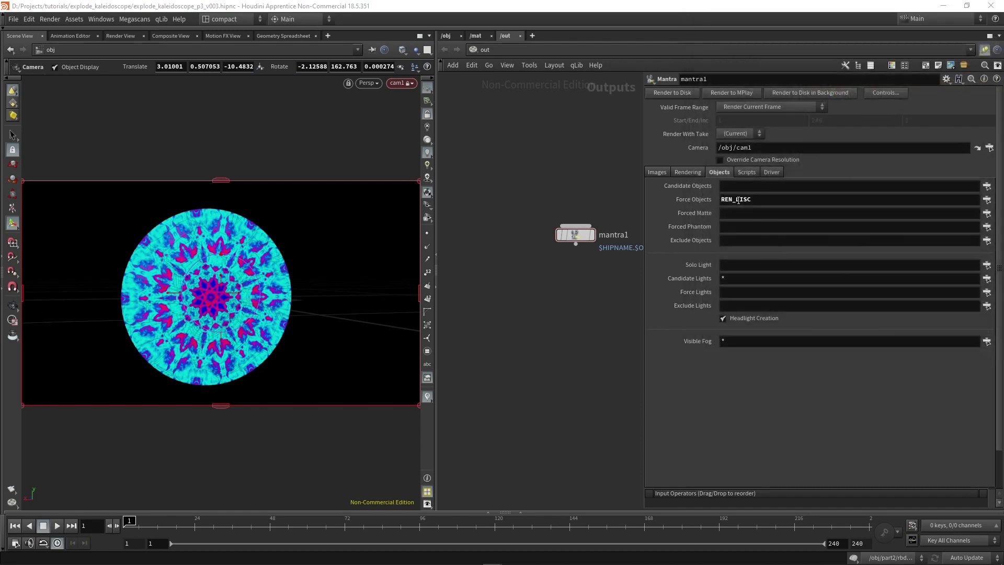
click(446, 35)
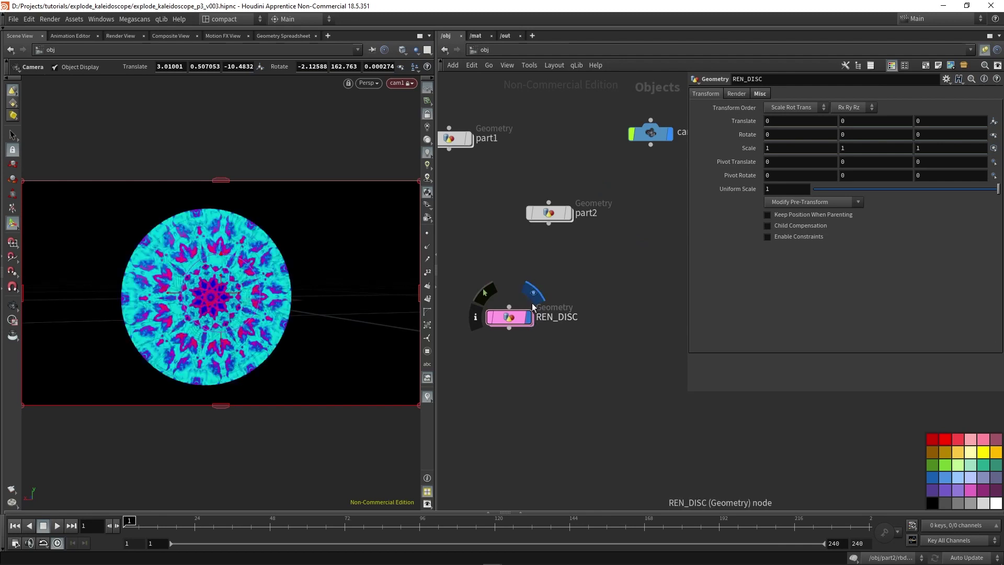
click(503, 36)
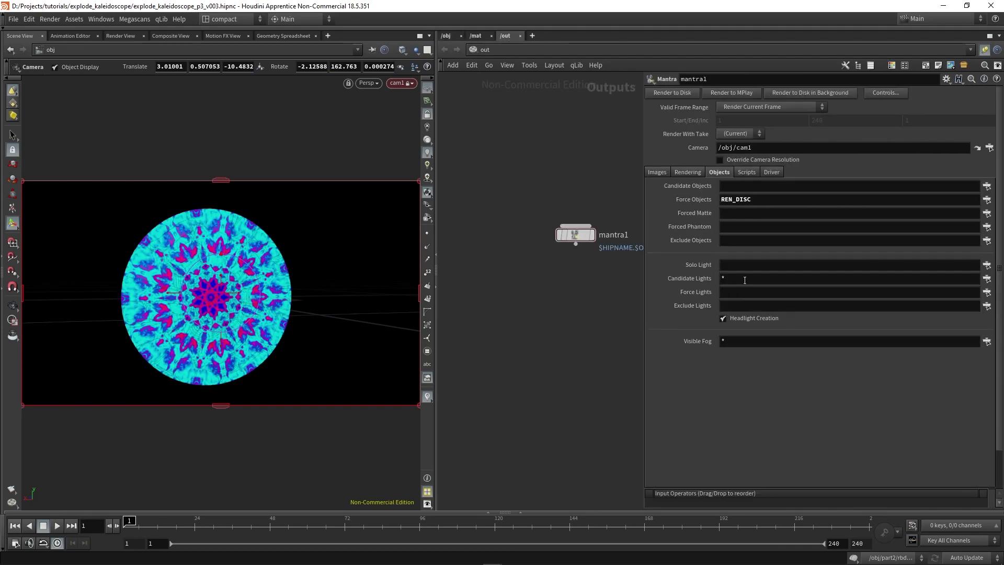
Set mantra1's rendering engine to Physically Based Rendering
middle_drag(584, 325, 540, 323)
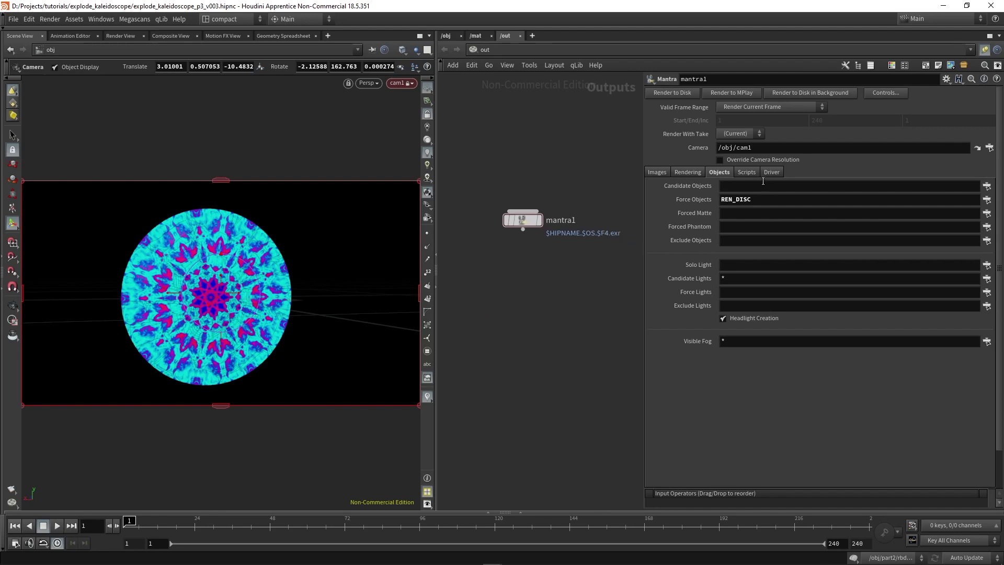
click(687, 173)
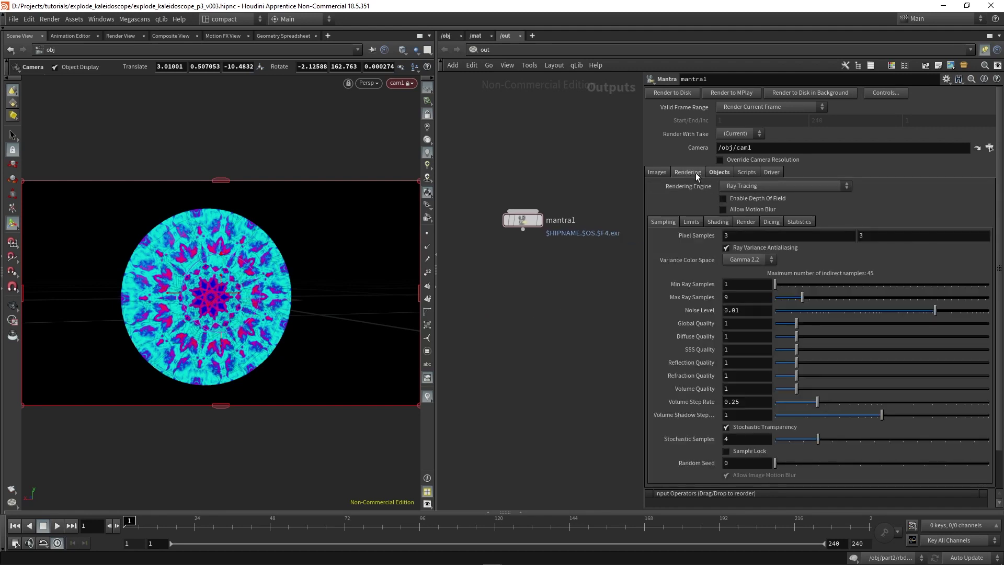
click(748, 186)
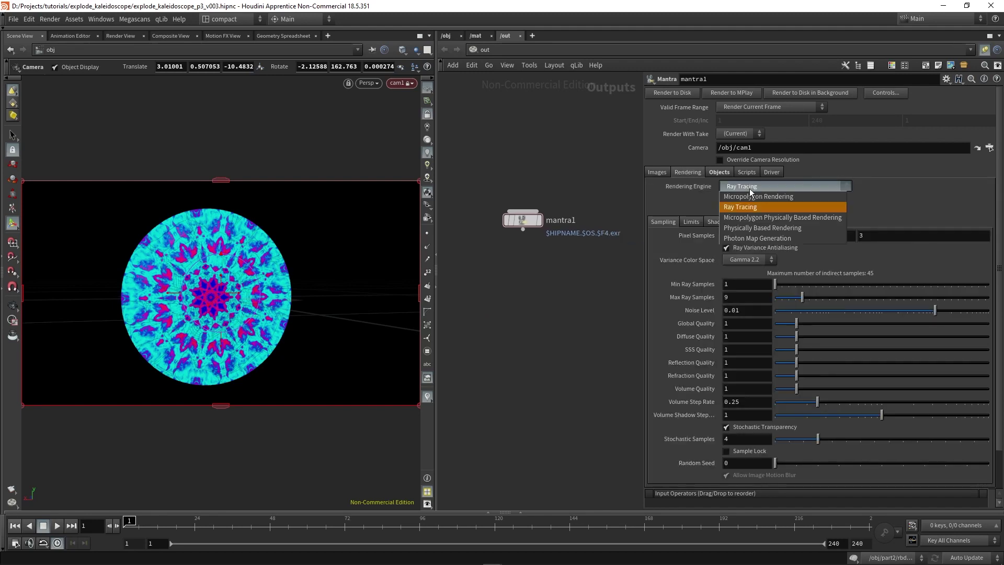
click(763, 230)
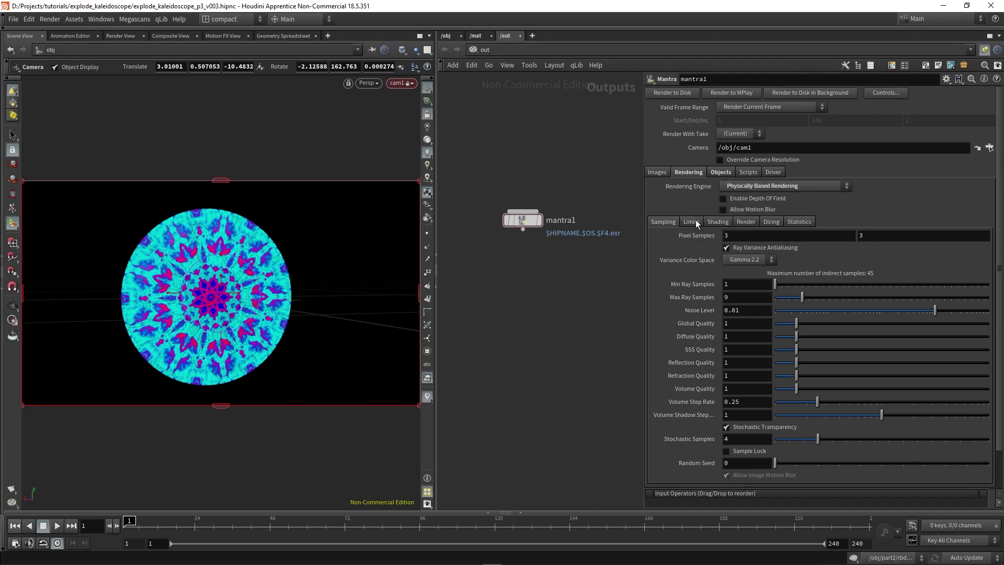
Set mantra1's Reflect Limit, Refract Limit and Diffuse Limit to 1
click(693, 221)
click(743, 236)
text(1)
key(Tab)
text(1)
key(Return)
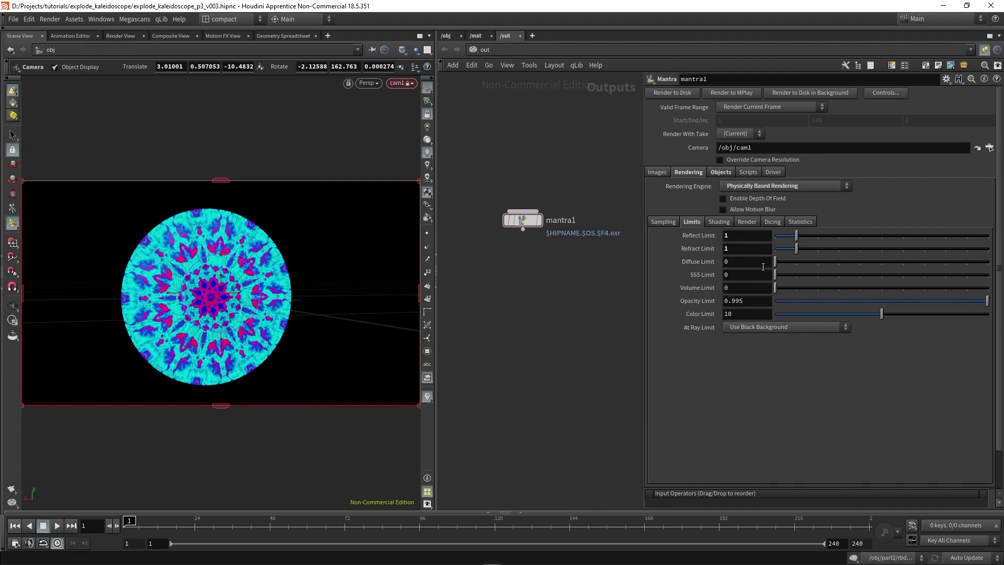
click(725, 263)
text(1)
key(Return)
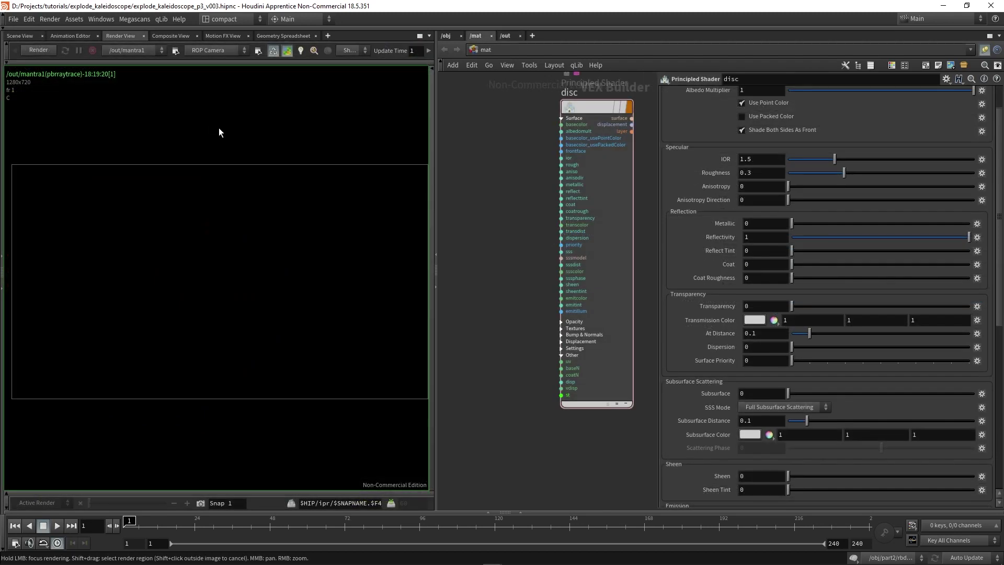
Render the disc with mantra1 in the Render View and move to frame 57 to preview the explosion
click(50, 50)
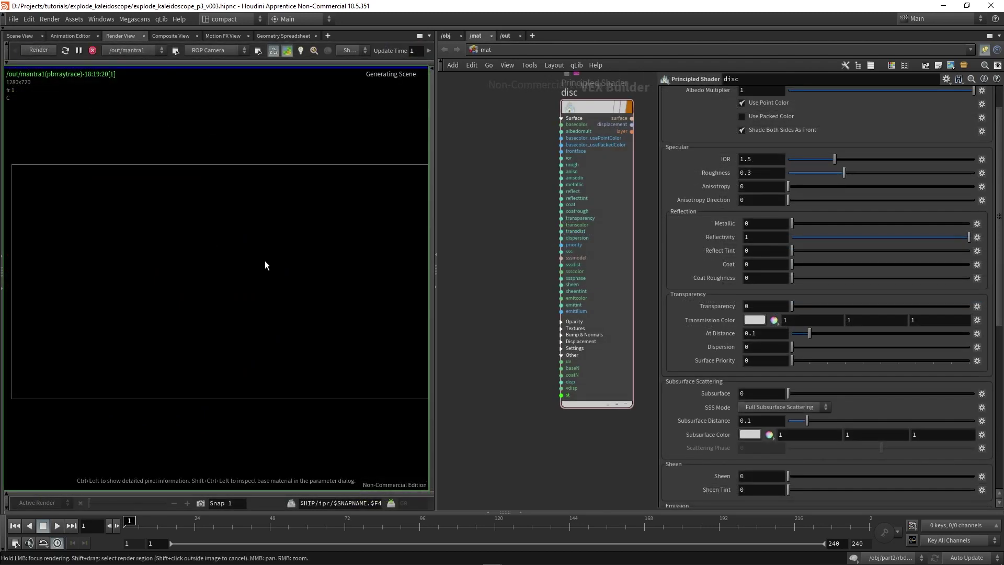
scroll(277, 293, down, 1)
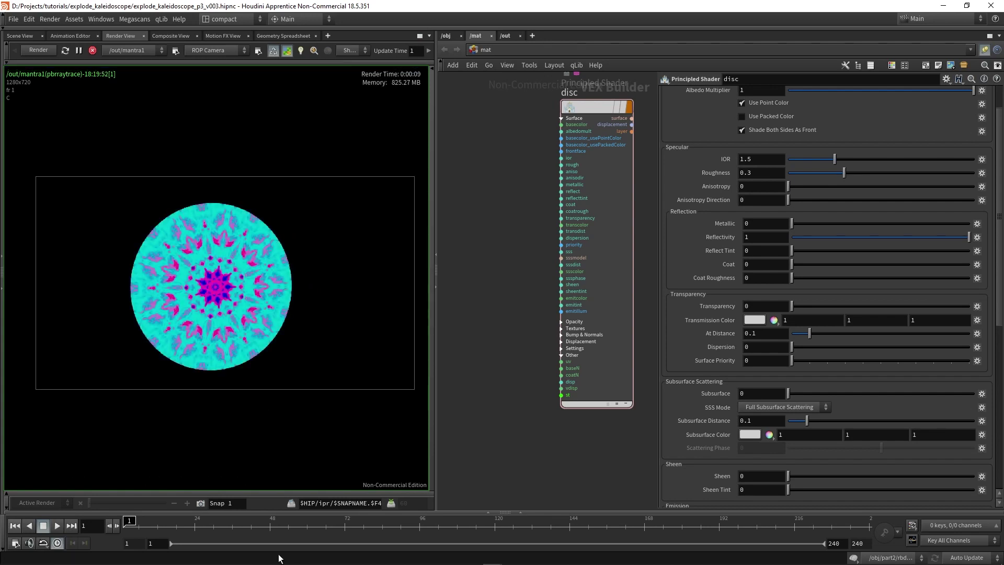
click(217, 520)
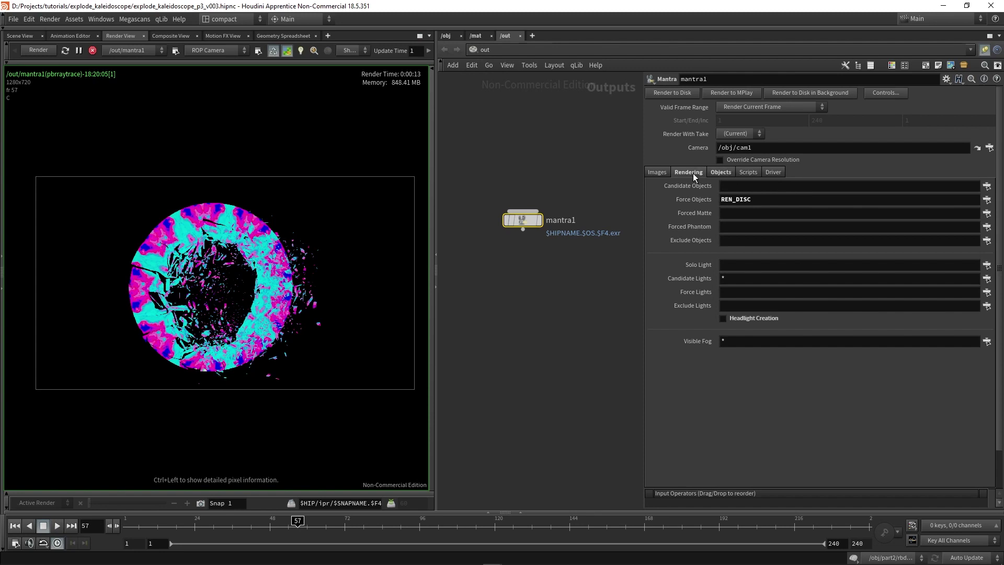
Enable Allow Motion Blur on mantra1 and inspect the exploding pieces in the updated render
click(692, 173)
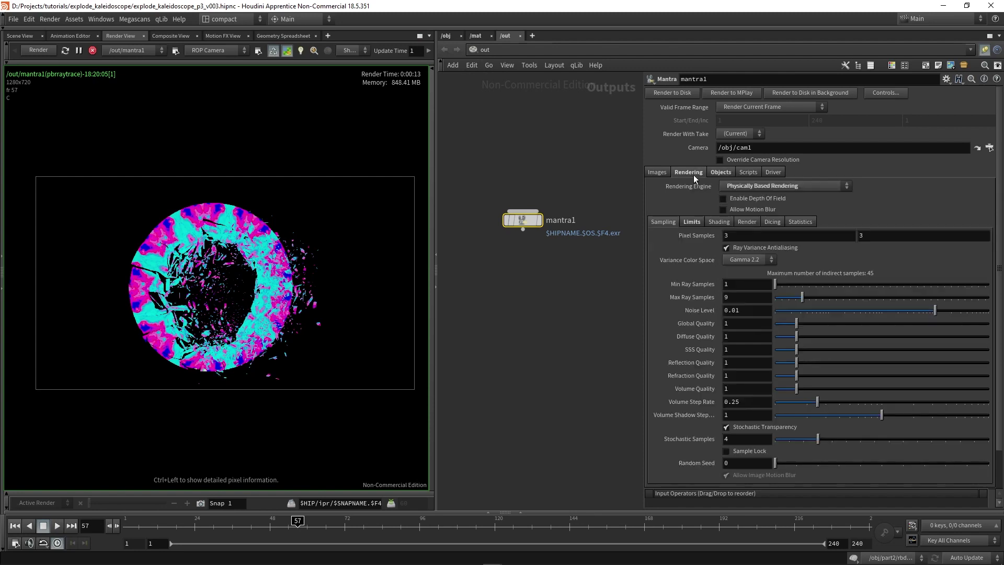
click(758, 208)
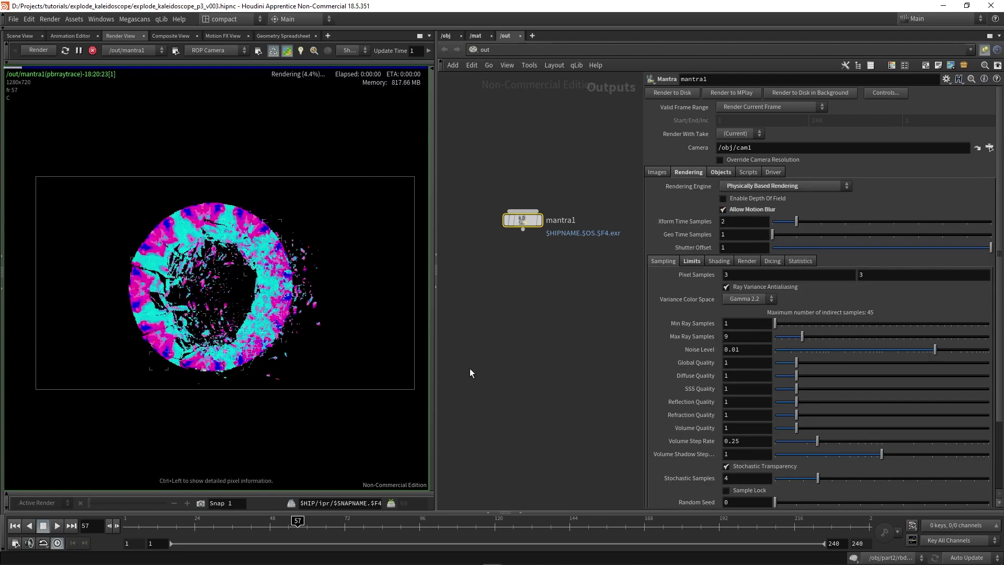
scroll(226, 282, up, 6)
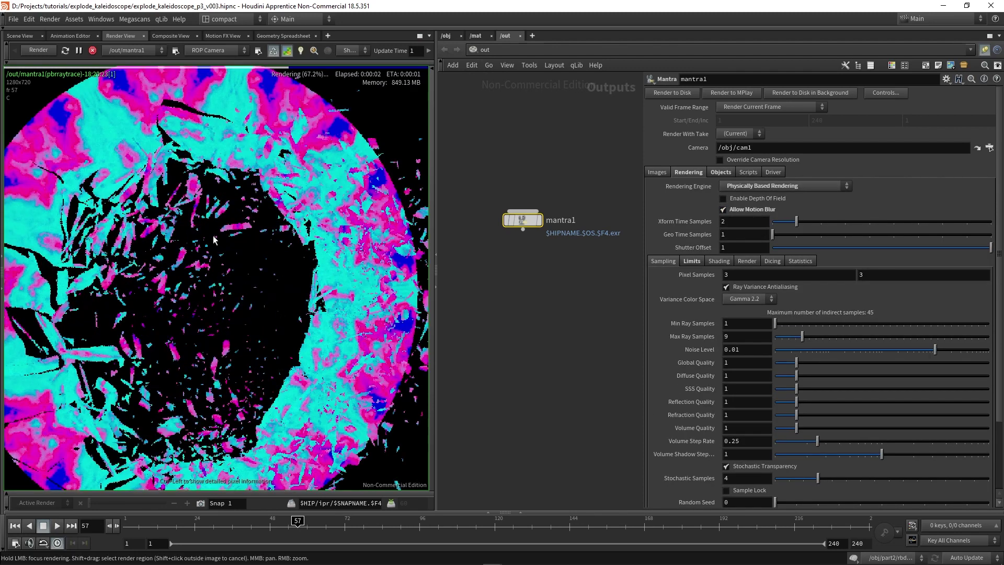
scroll(203, 245, down, 3)
middle_drag(176, 288, 218, 267)
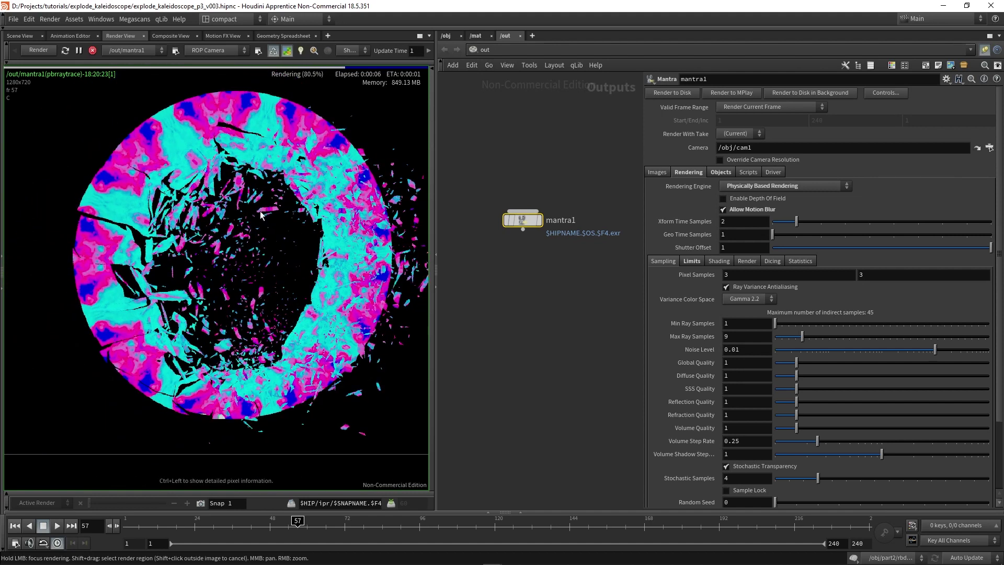
Open part2's geometry network and review the chain from the timeblend1 retime node down to unpack1
click(447, 36)
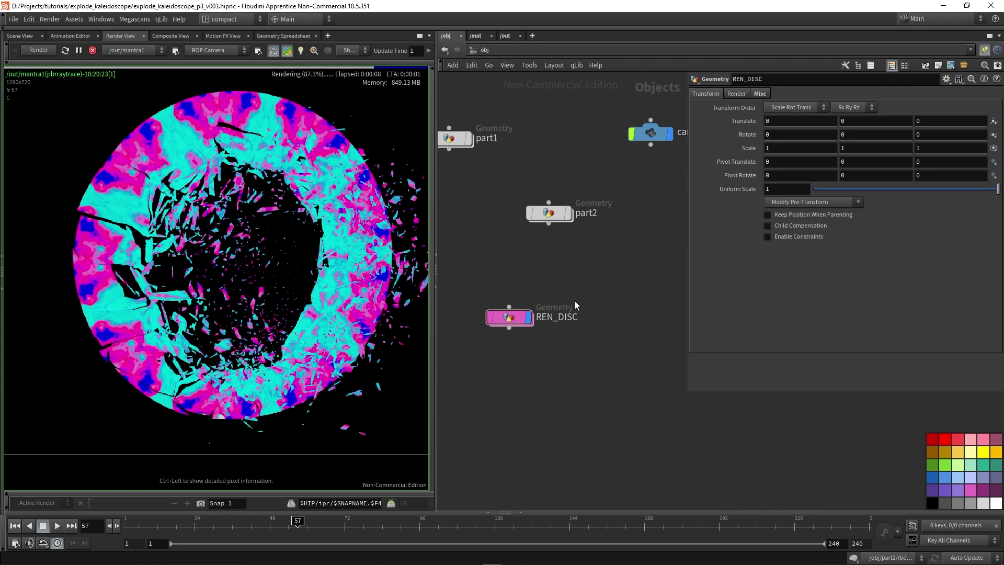
scroll(549, 205, down, 3)
middle_drag(552, 230, 567, 252)
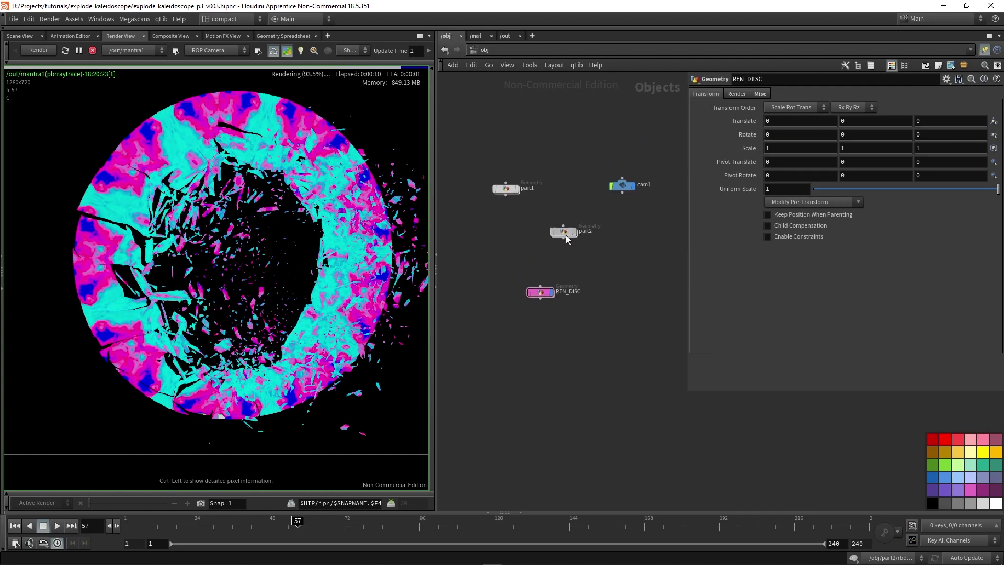
double_click(565, 234)
scroll(554, 360, down, 2)
click(632, 209)
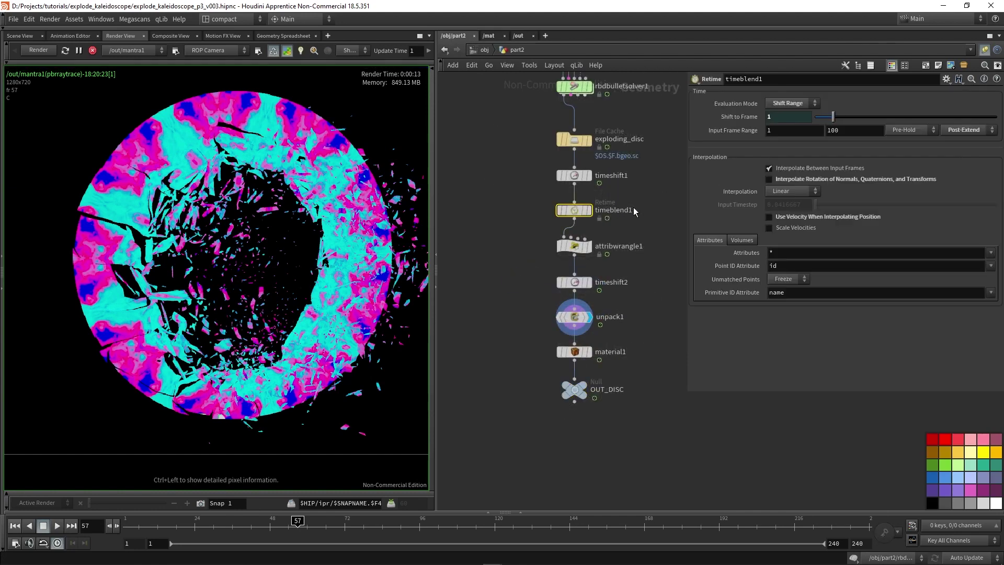
mouse_move(583, 212)
scroll(577, 214, up, 2)
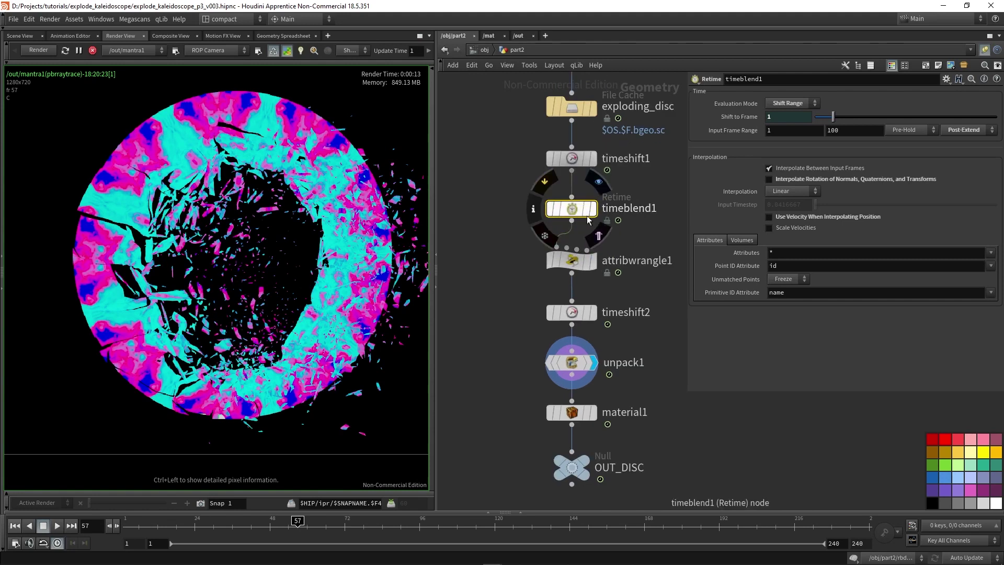
middle_drag(548, 360, 544, 287)
mouse_move(569, 290)
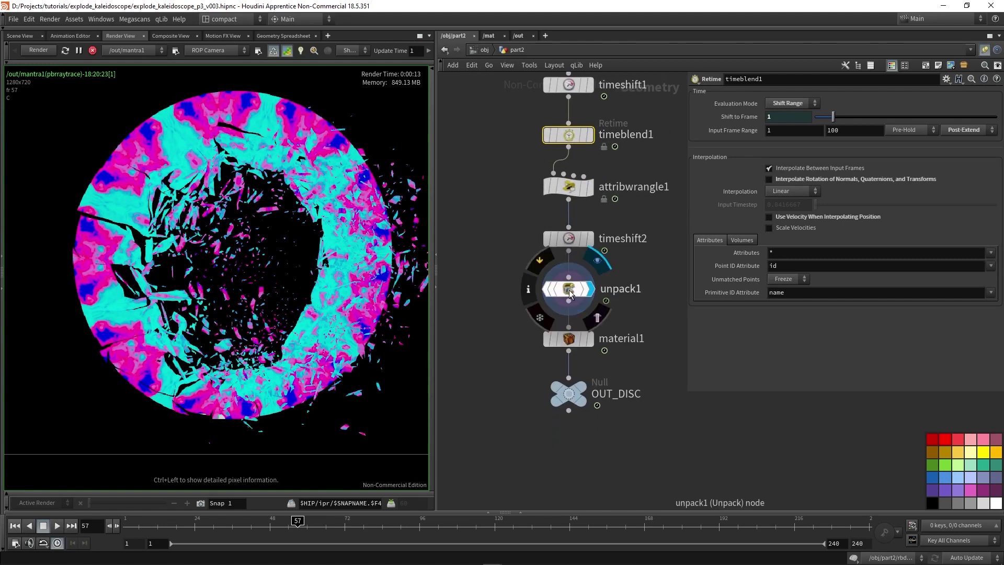
Insert a Trail node between unpack1 and material1 and set its Result Type to Compute Velocity
key(Tab)
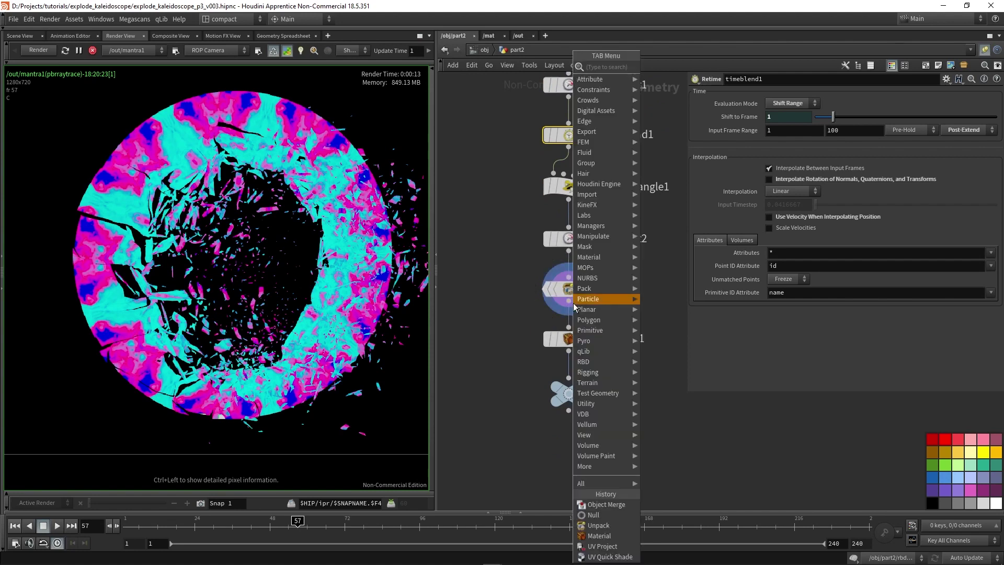
text(tra)
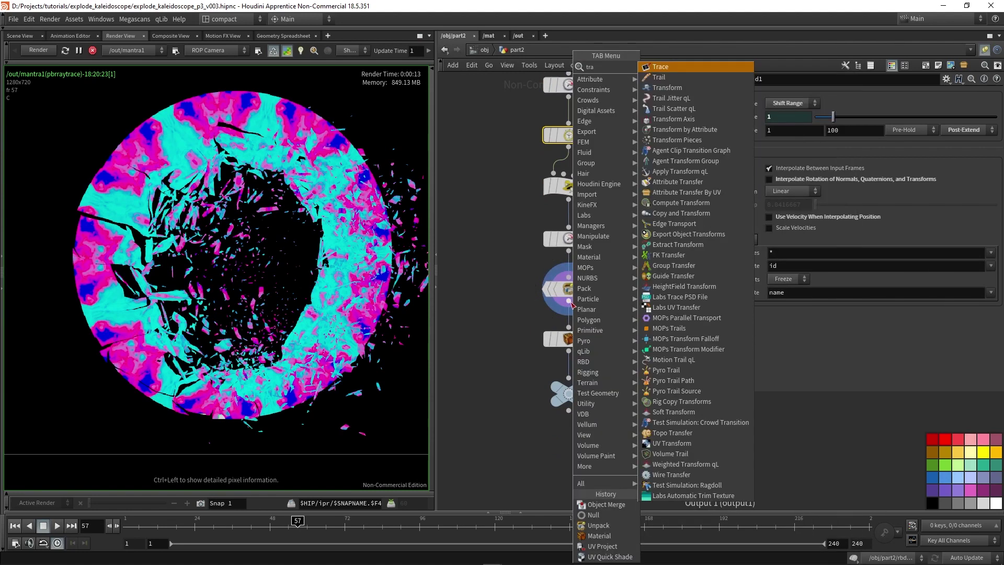
key(Down)
key(Return)
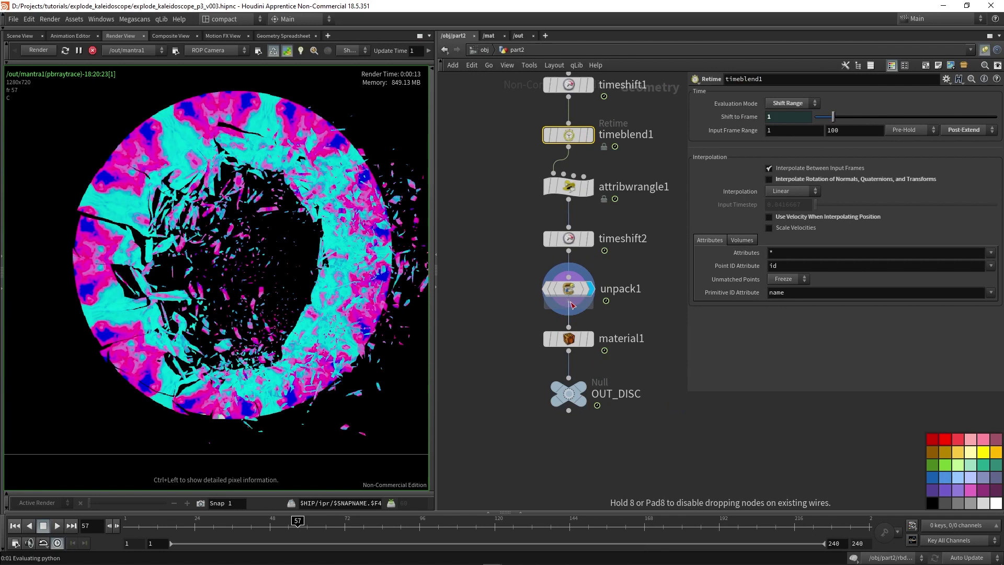
click(571, 305)
click(819, 94)
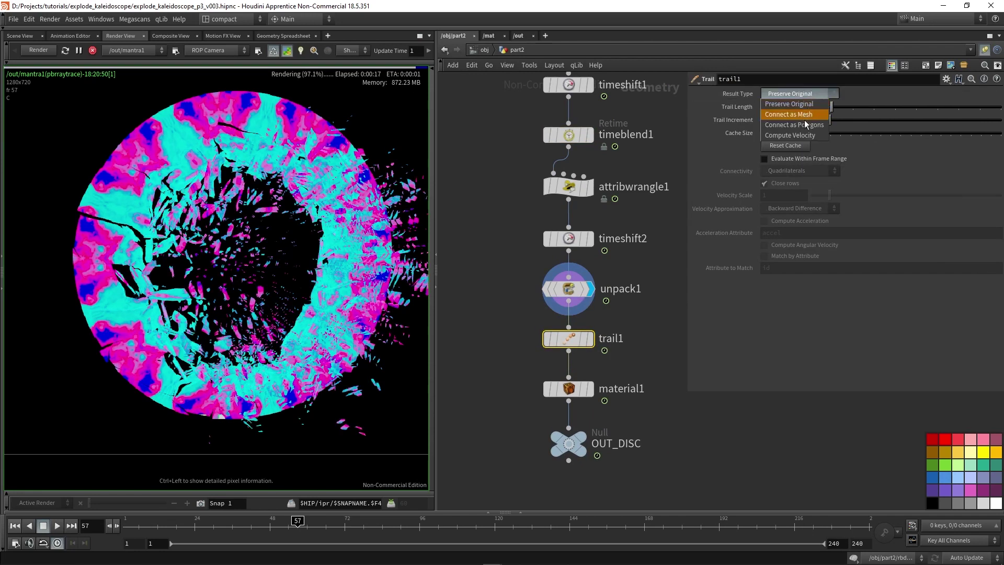
click(791, 136)
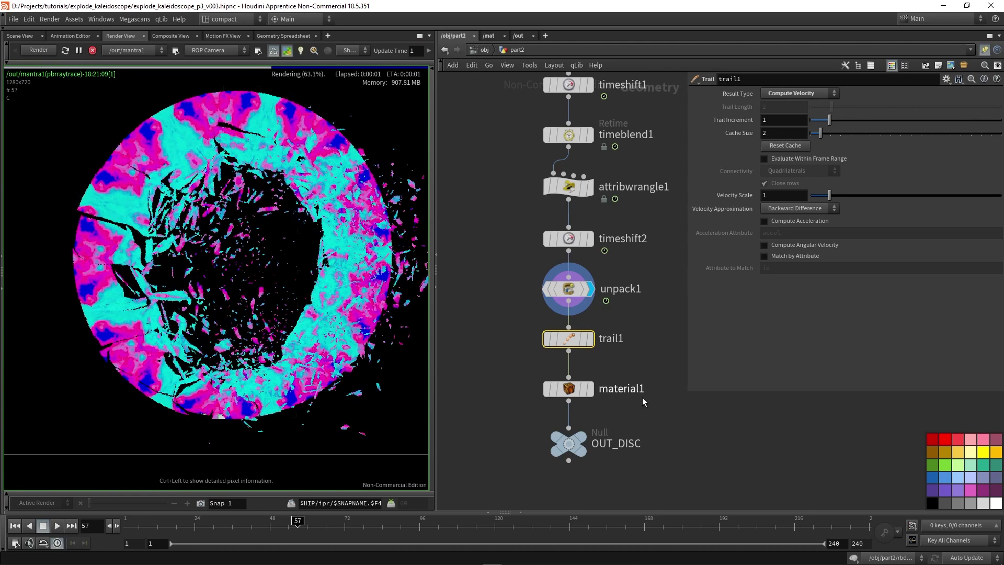
middle_click(577, 343)
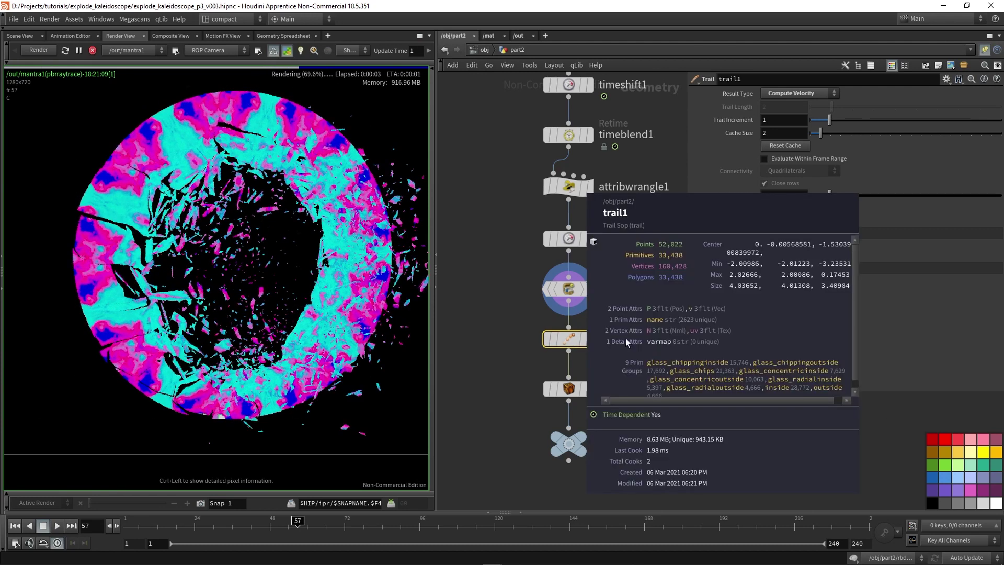
Set REN_DISC's Geometry Velocity Blur to Velocity Blur in its sampling settings and inspect the blurred pieces in the render
click(485, 50)
drag(589, 347, 527, 275)
scroll(527, 274, up, 3)
click(735, 93)
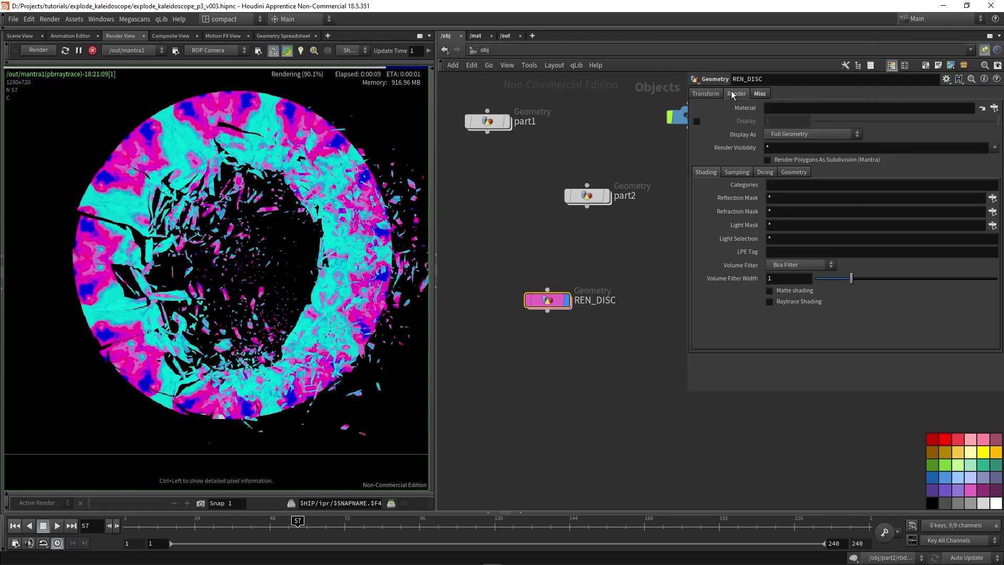
click(739, 173)
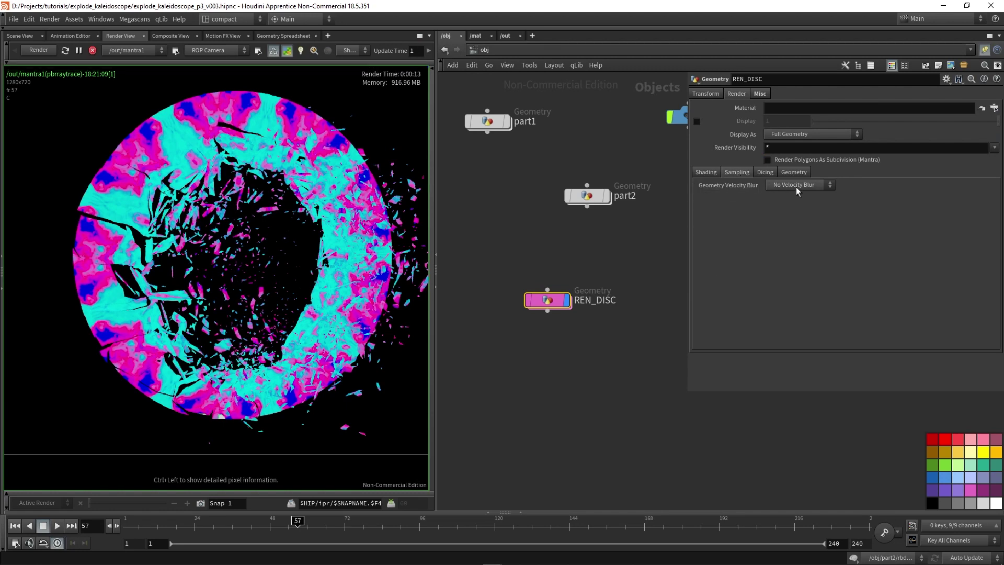
click(785, 205)
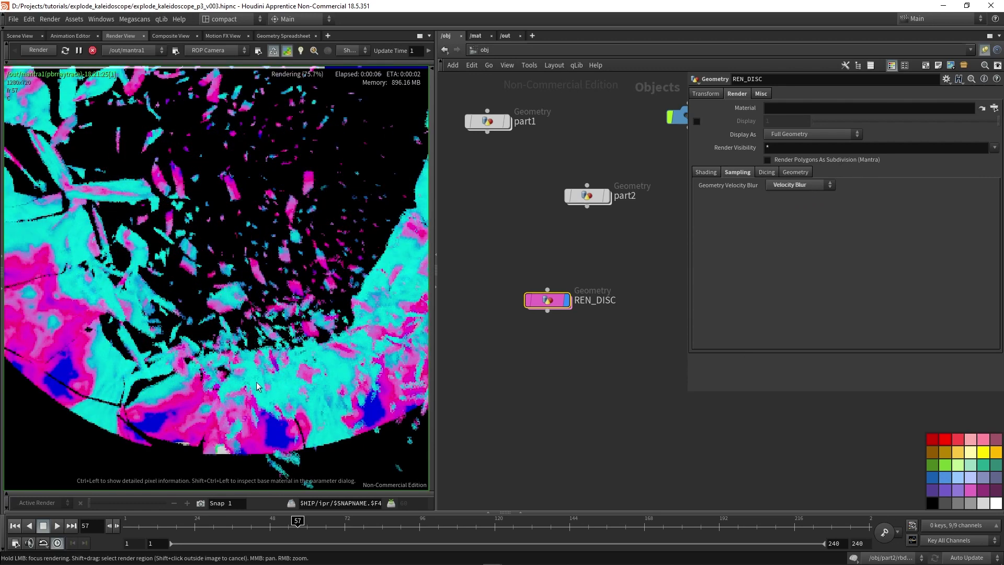
scroll(231, 312, down, 3)
scroll(232, 316, down, 3)
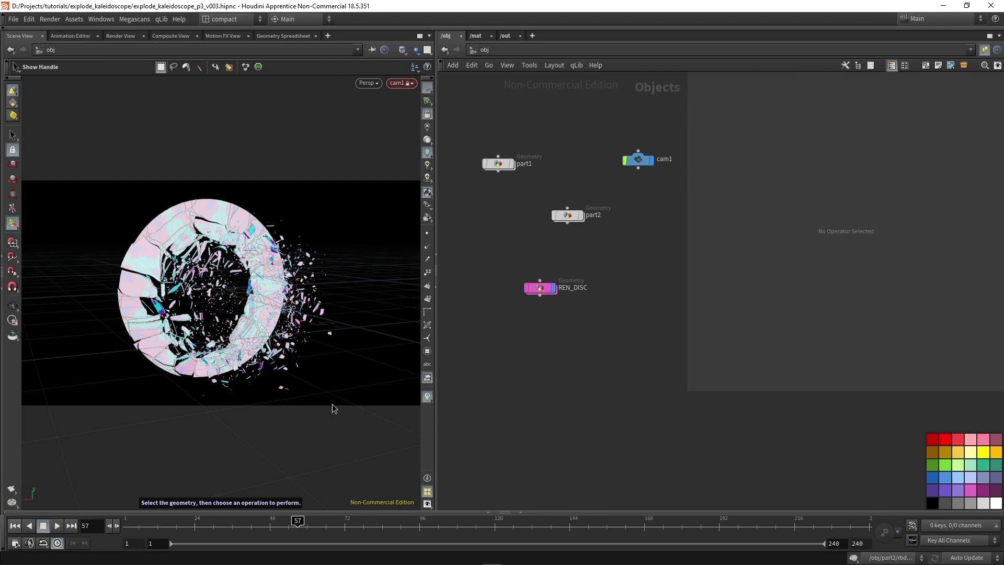
Add a Grid object to the object network near part1 and part2
middle_drag(513, 208, 540, 257)
key(Tab)
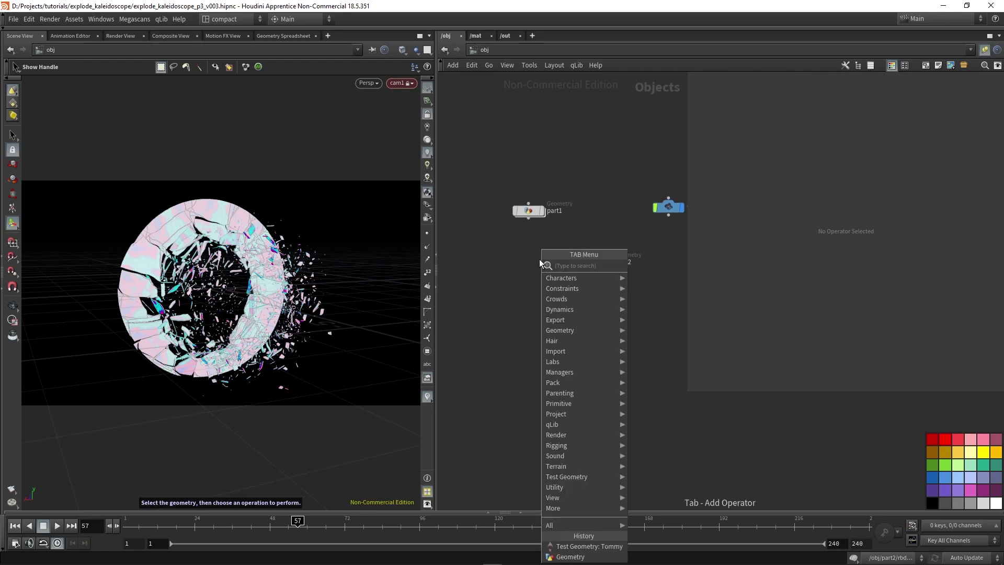
text(geo)
key(BackSpace)
key(BackSpace)
key(BackSpace)
text(grid)
key(Return)
click(538, 259)
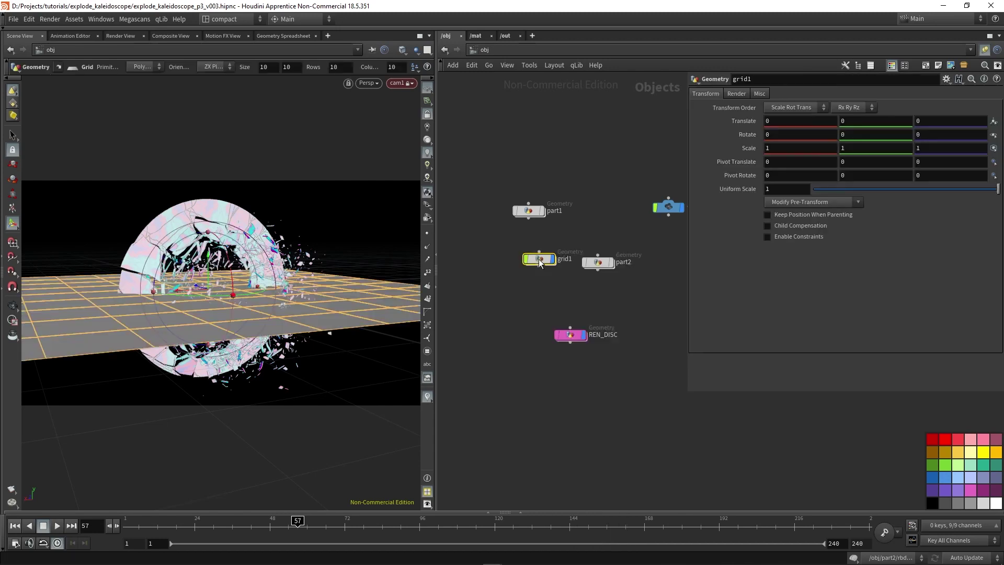
Open part2's geometry network and display the other scene objects in the viewport alongside its geometry
scroll(587, 290, up, 3)
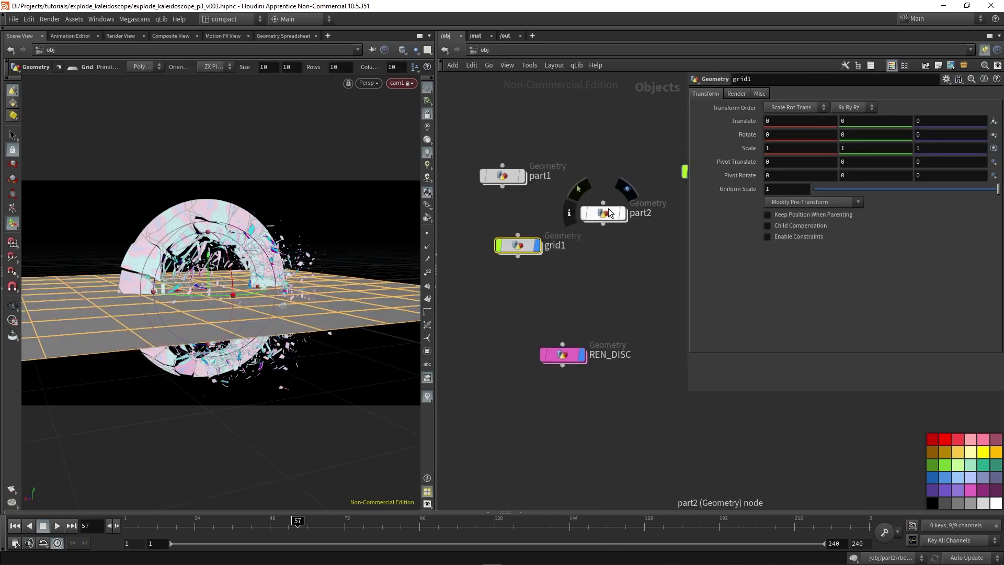
double_click(604, 214)
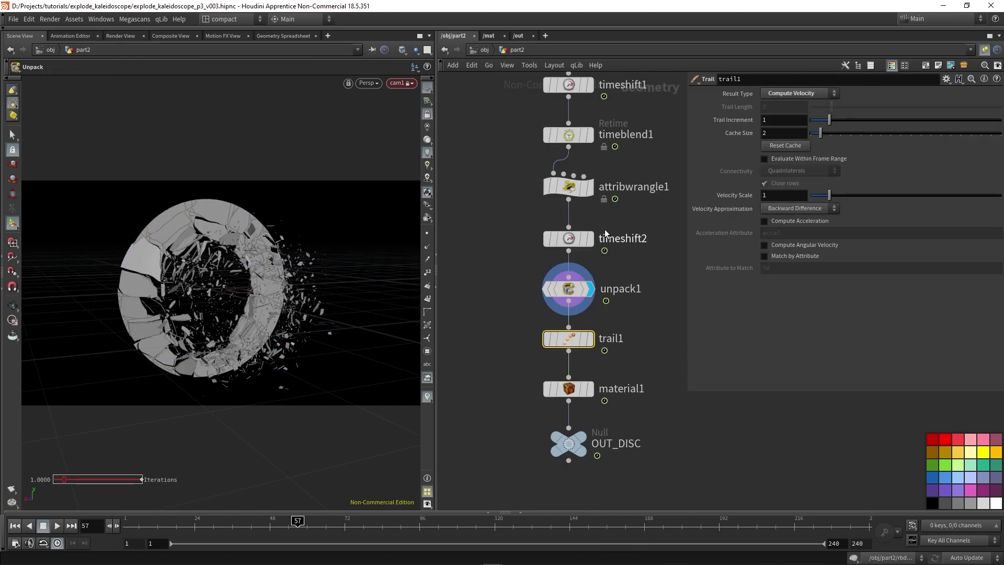
click(416, 50)
click(429, 72)
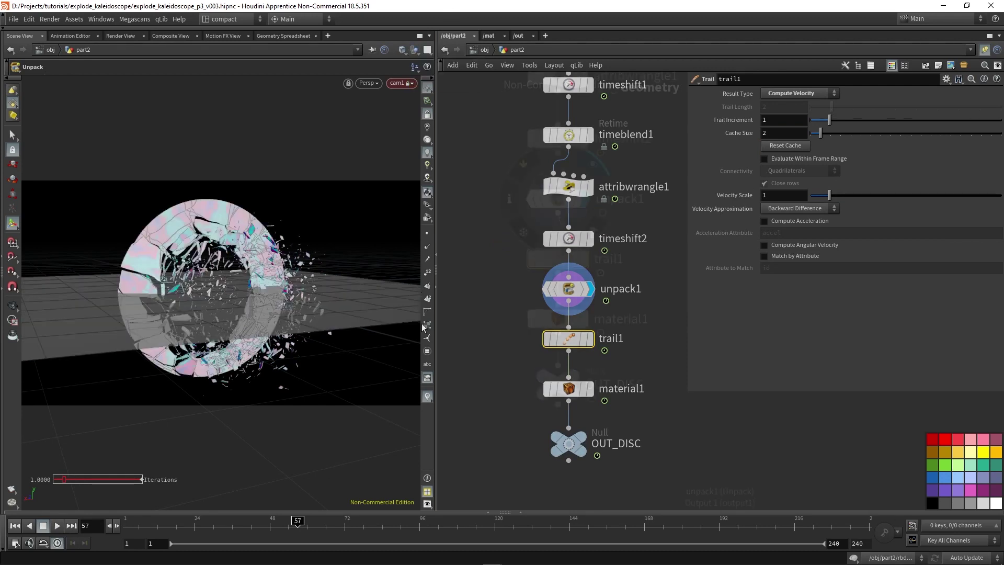
Insert a Transform node between unpack1 and trail1 and raise the disc so it stands above the grid
click(569, 290)
middle_drag(569, 303, 559, 215)
scroll(559, 215, up, 1)
right_click(559, 213)
text(tr)
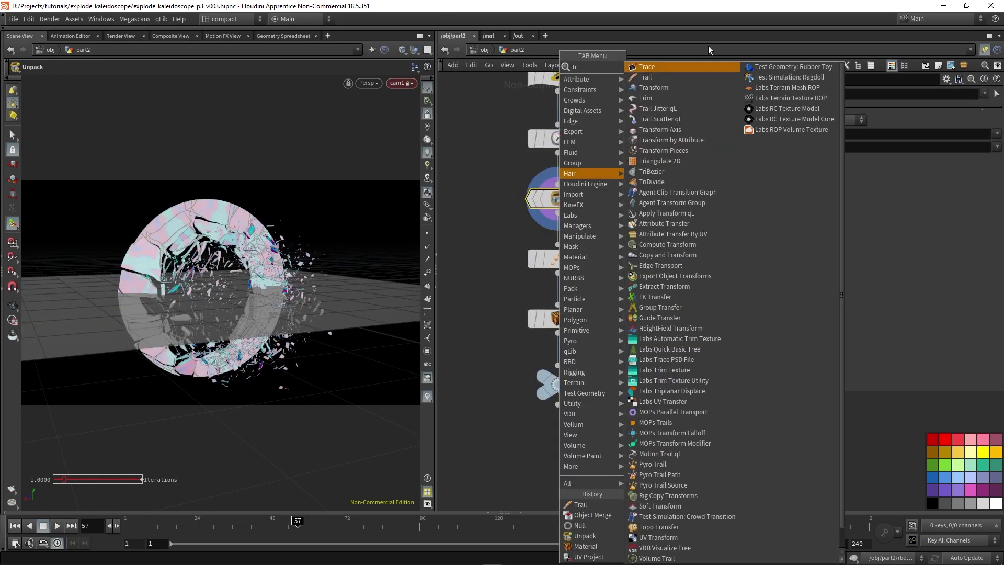
click(679, 85)
click(588, 258)
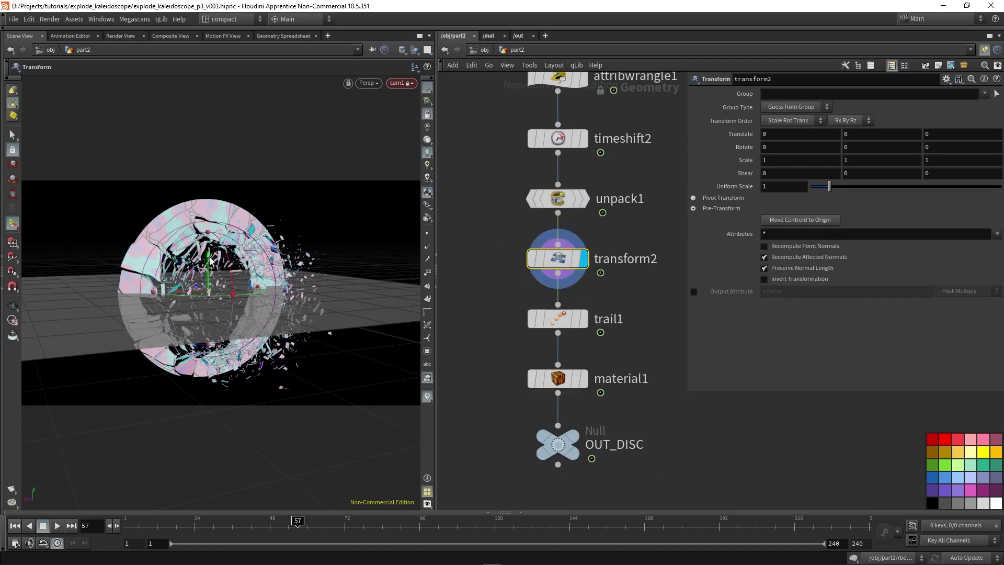
drag(209, 262, 220, 163)
alt+drag(313, 220, 256, 314)
Enlarge the grid inside grid1 to about 44.7 by 44.7
click(483, 50)
double_click(525, 248)
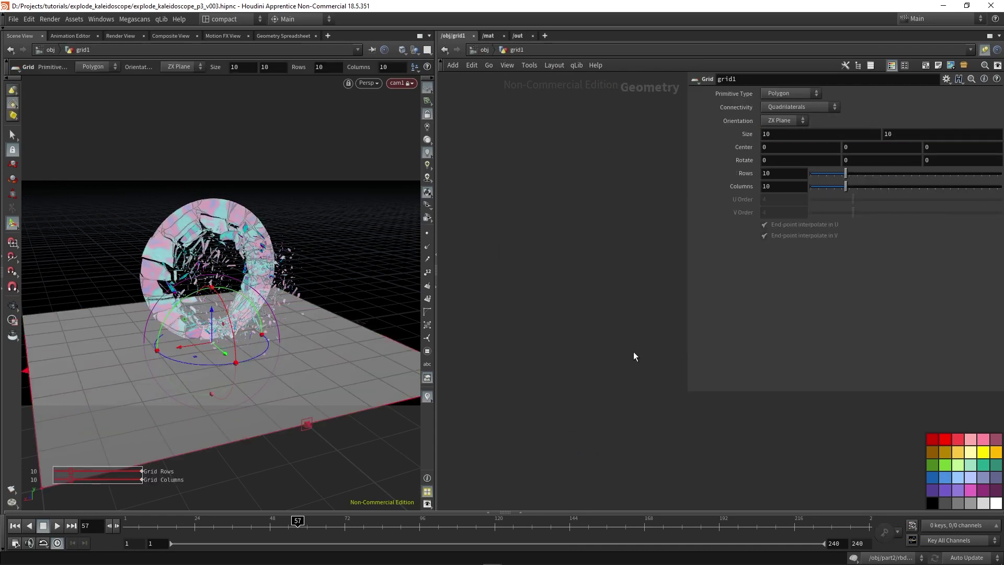
mouse_move(744, 133)
middle_down()
mouse_move(816, 133)
mouse_move(714, 133)
middle_up()
Add the Marble material from the material palette to the mat network and close the palette
click(487, 36)
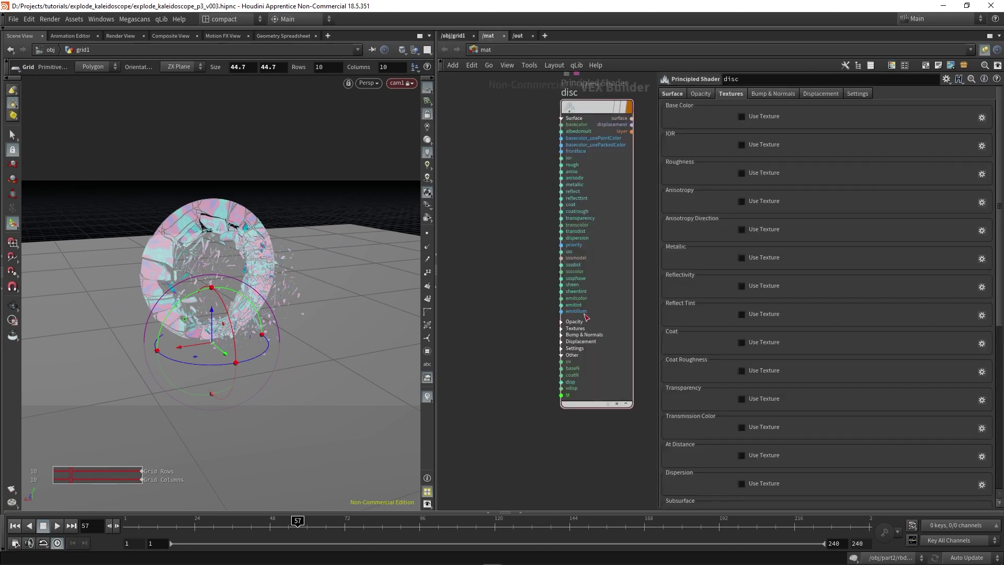
scroll(563, 340, down, 4)
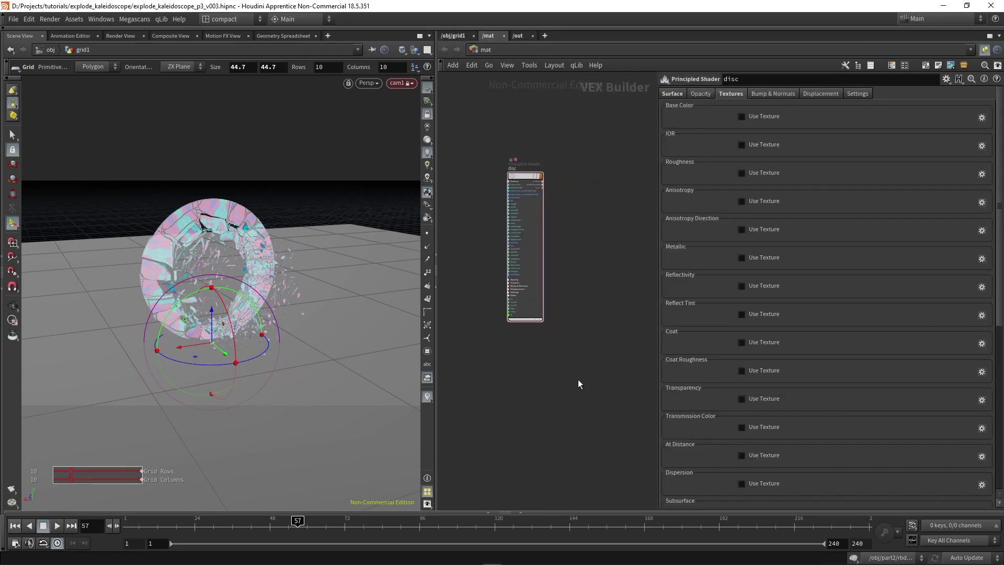
key(alt+shift+m)
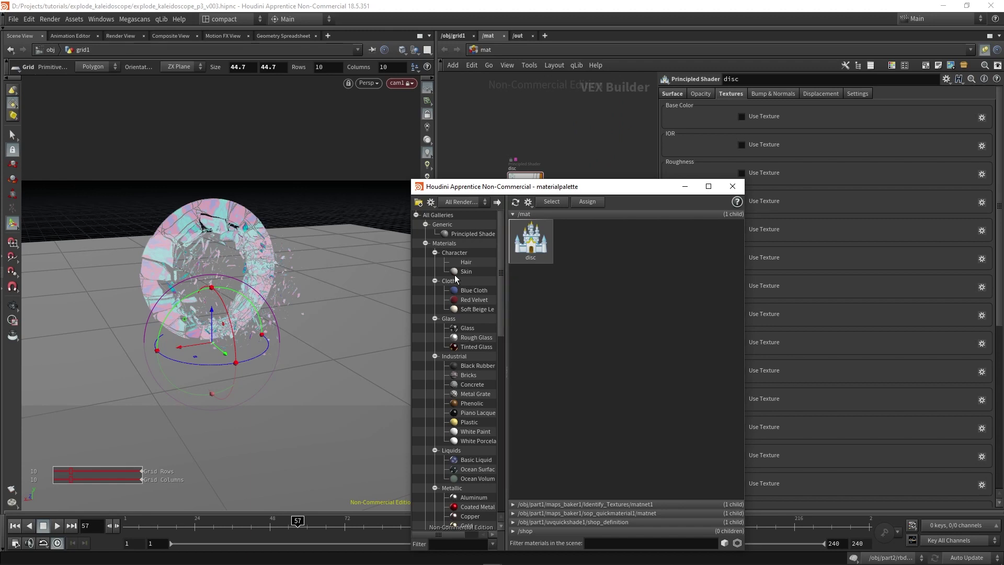
scroll(453, 277, down, 10)
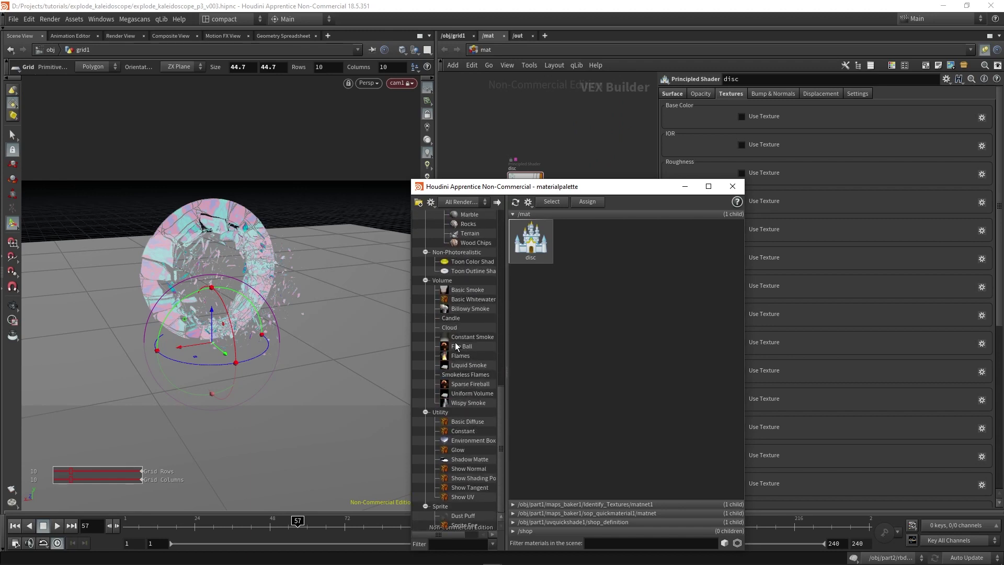
scroll(478, 422, up, 4)
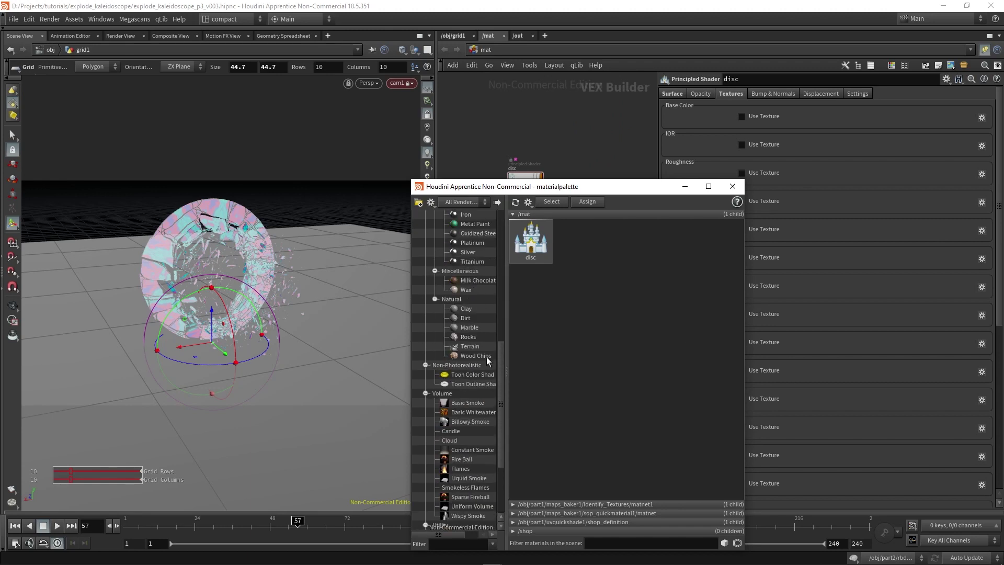
click(473, 327)
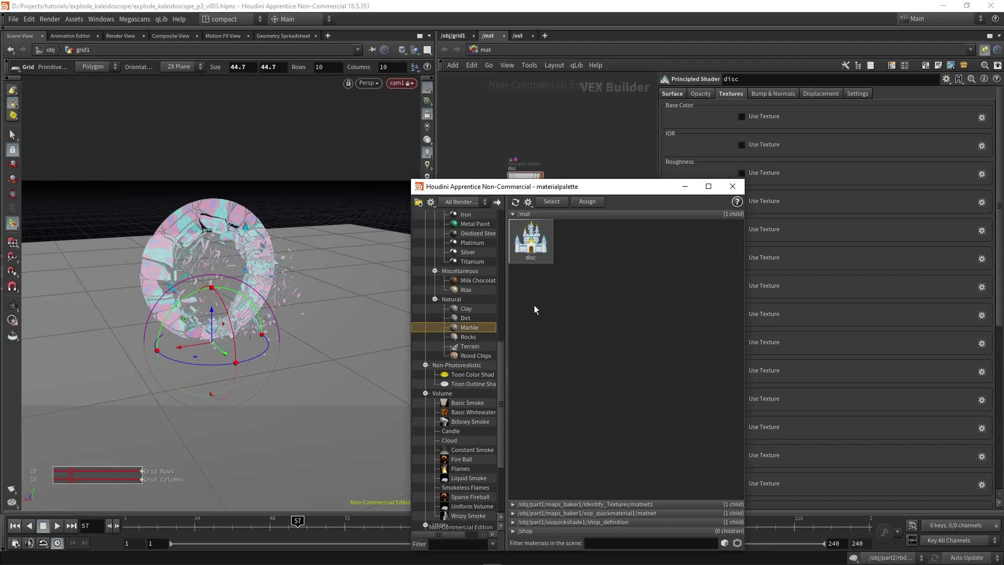
click(497, 203)
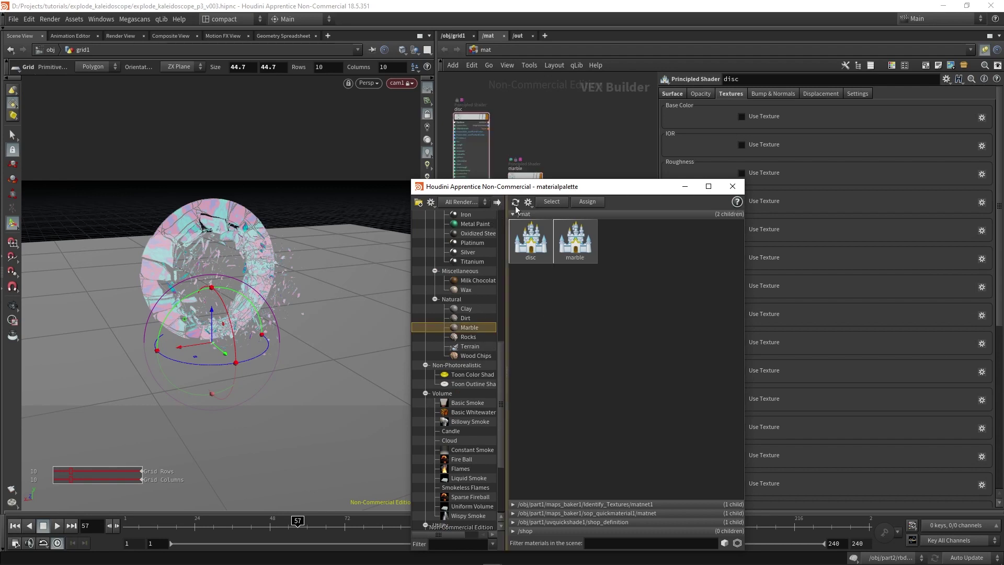
click(732, 186)
scroll(518, 121, up, 3)
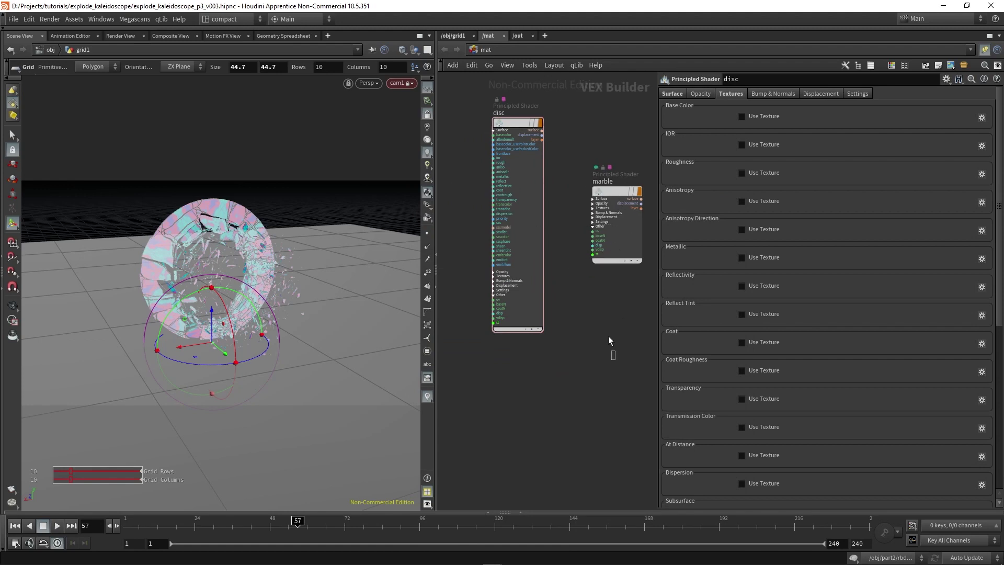
Select the marble shader and return to the object level to assign it to grid1
click(606, 230)
middle_drag(628, 129, 603, 158)
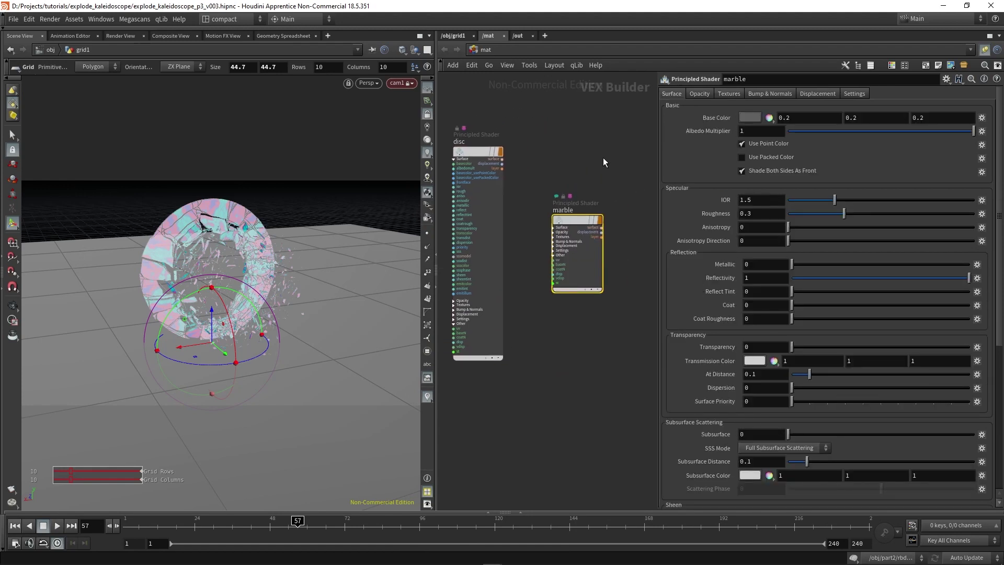
click(456, 37)
click(476, 48)
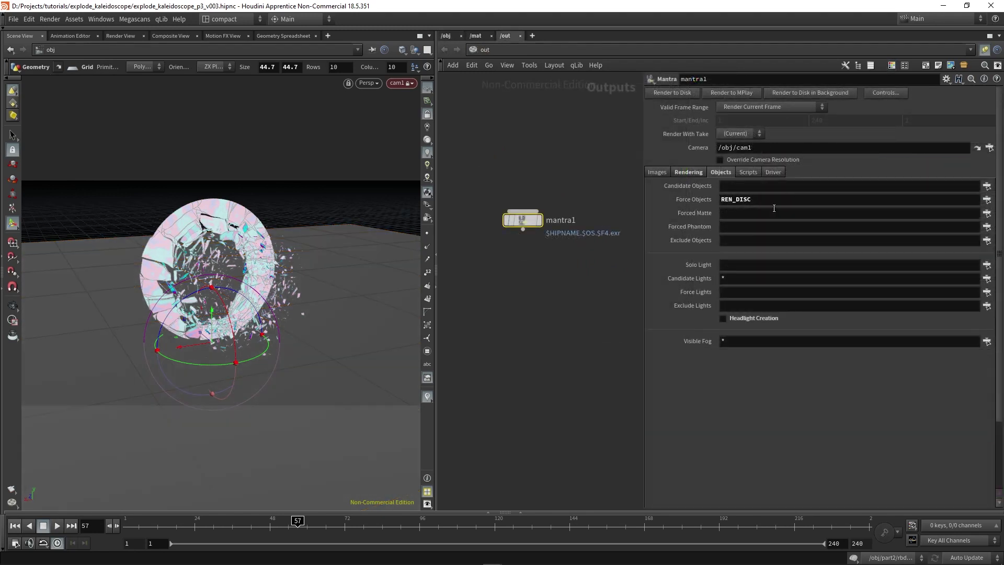
Add grid1 to mantra1's Force Objects alongside REN_DISC and render the scene in the Render View
click(987, 199)
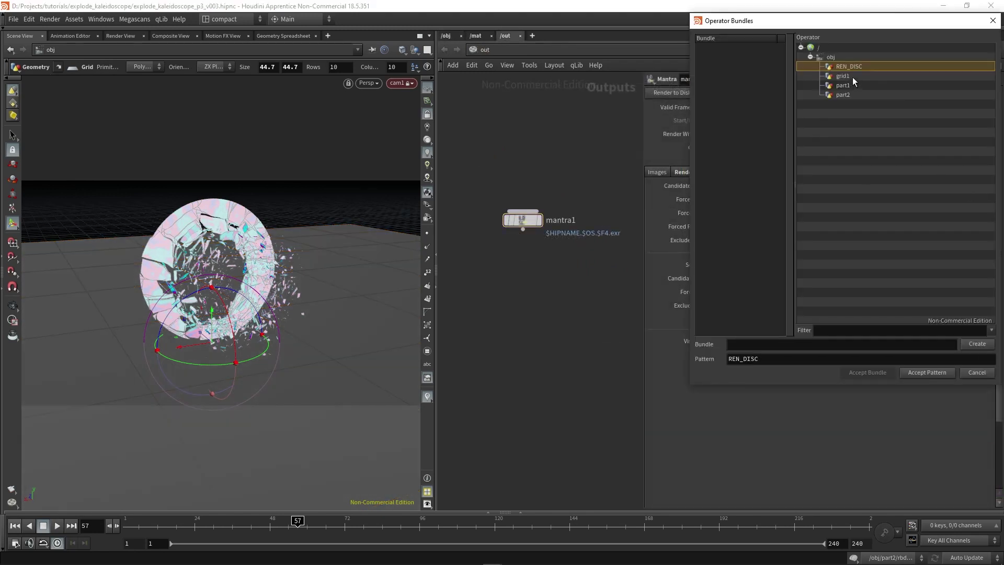
ctrl+click(852, 76)
click(920, 372)
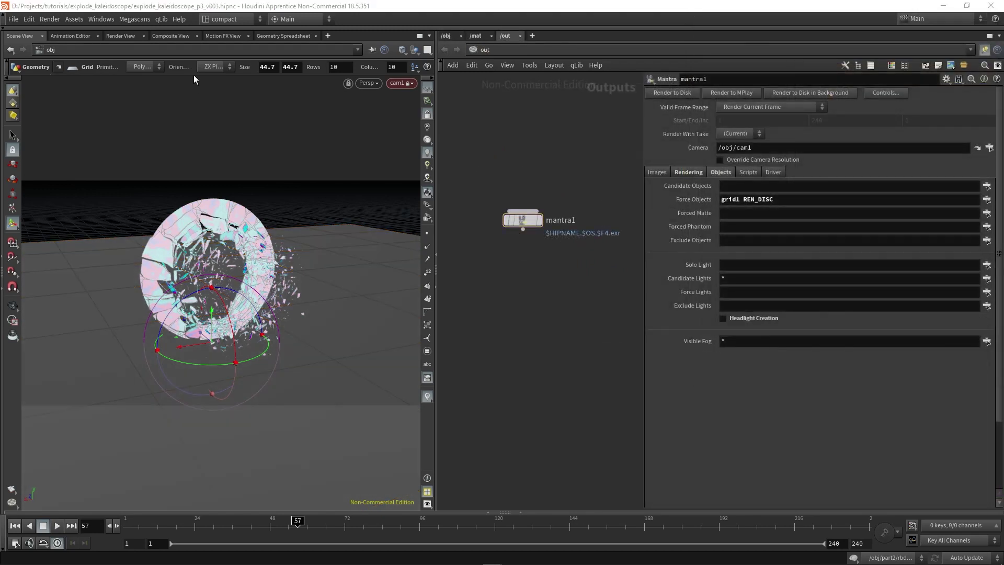
click(118, 36)
click(31, 51)
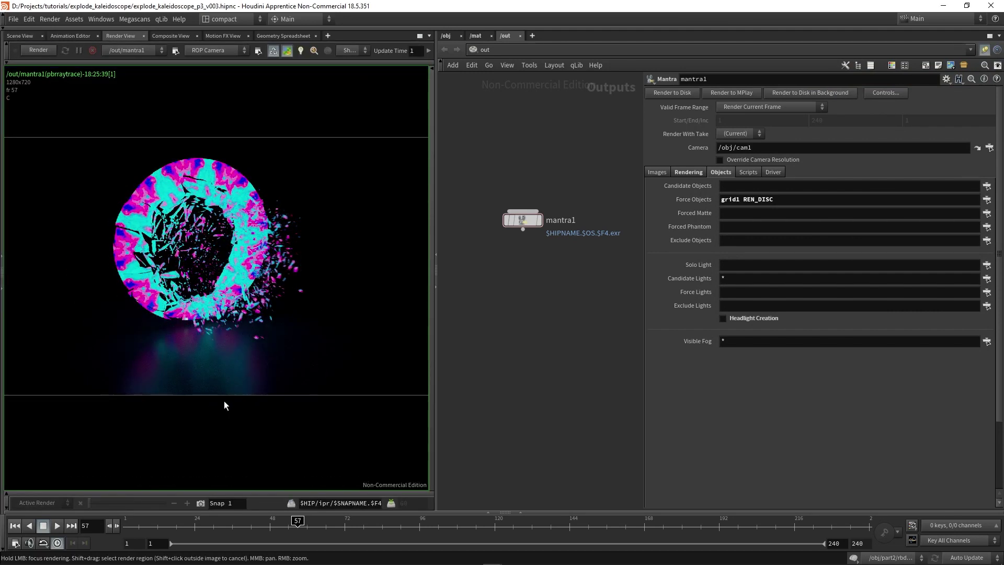